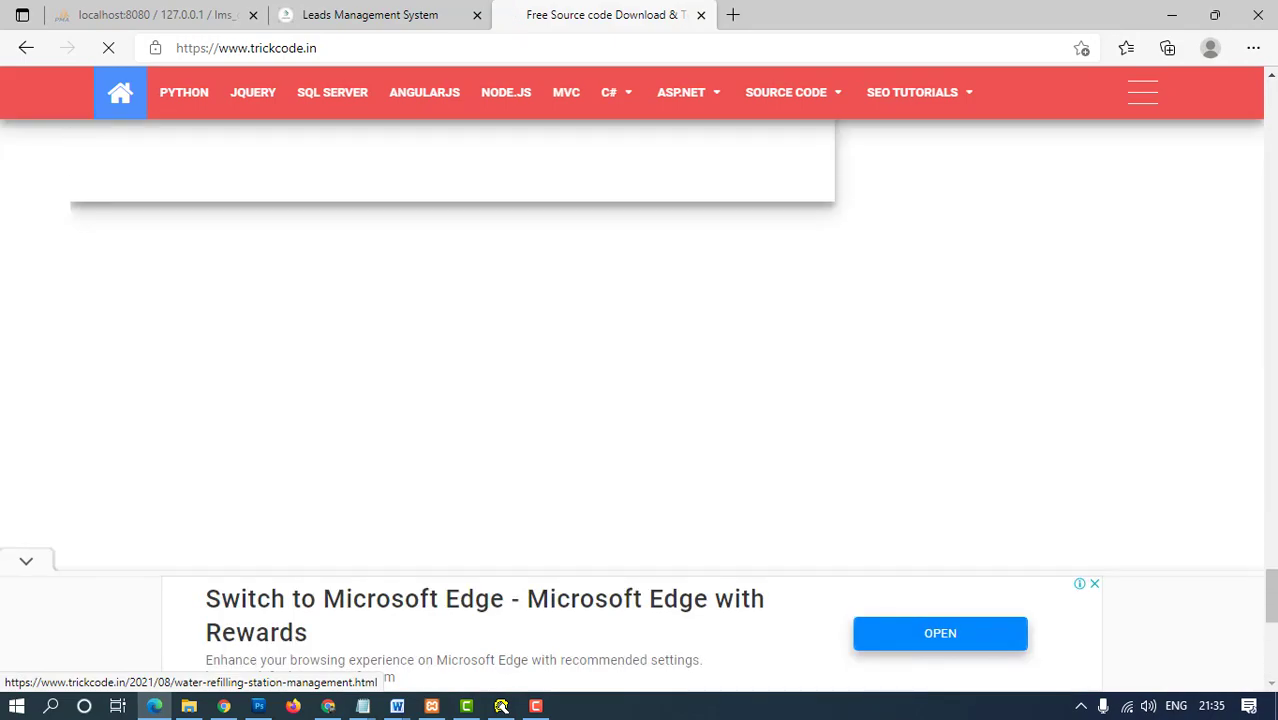
- Open the 'lead management system php open source' post on Trickcode.in
scroll(450, 340, down, 15)
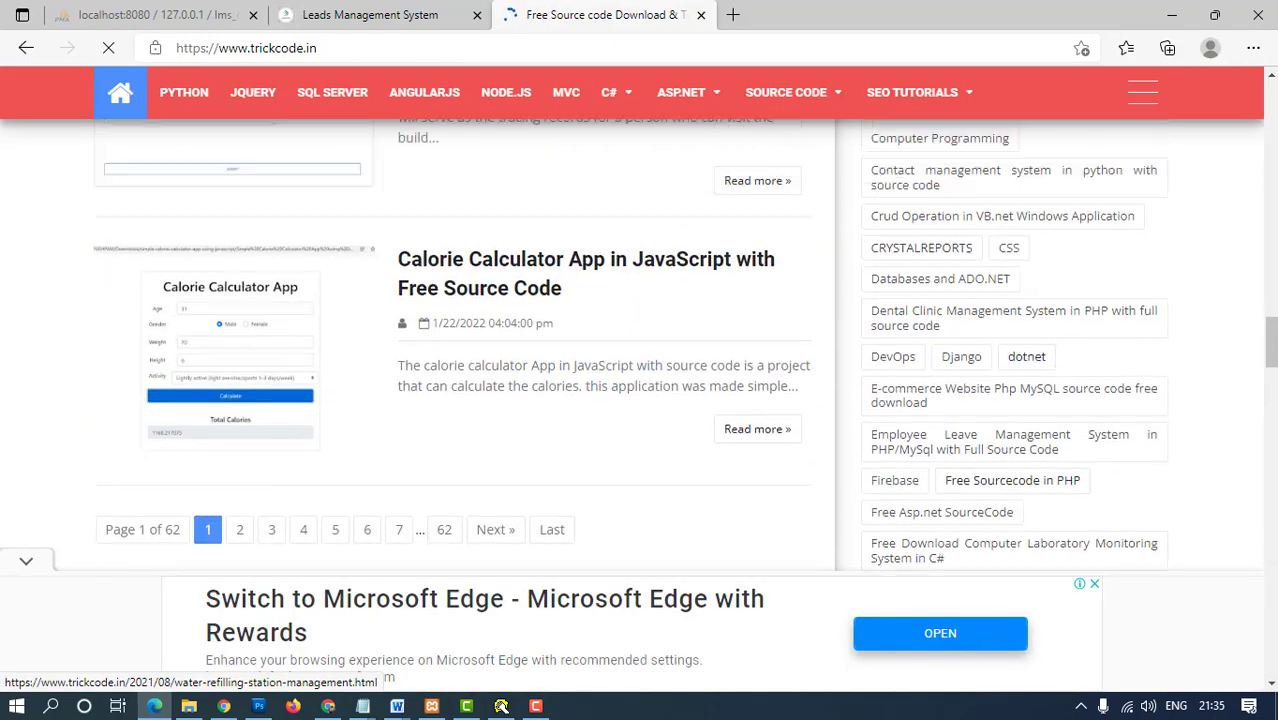
scroll(450, 340, up, 15)
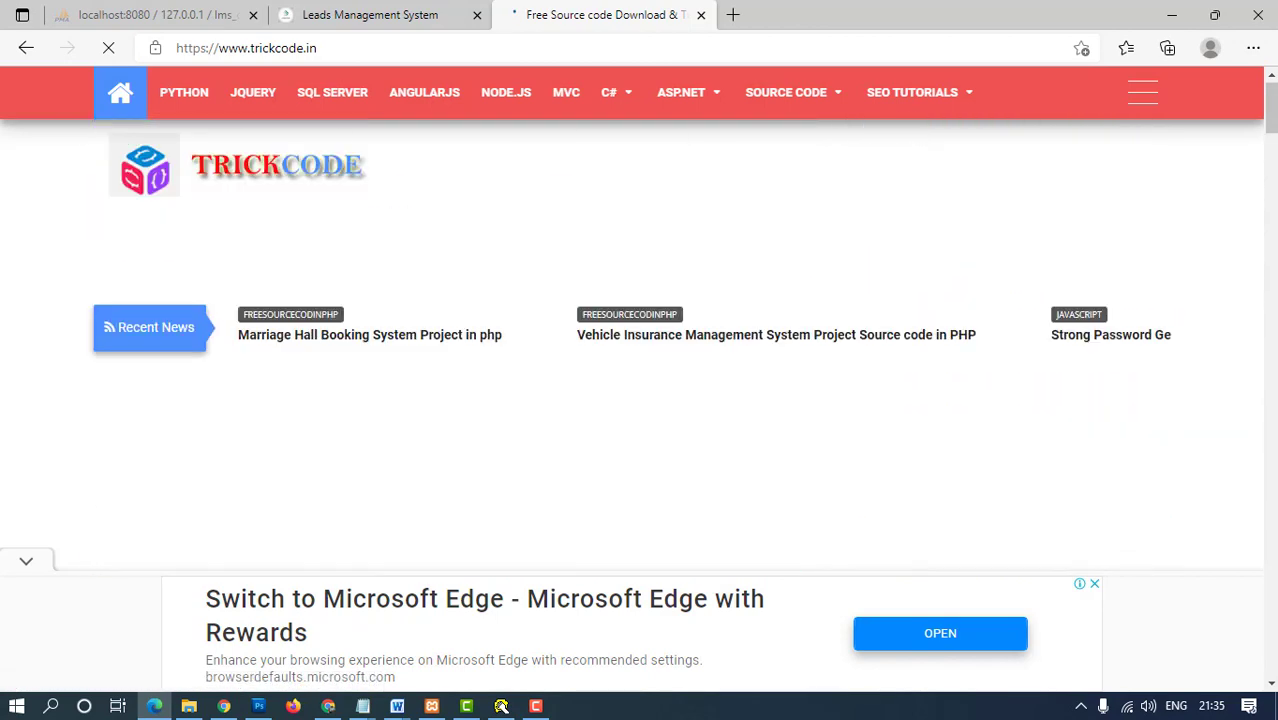
scroll(630, 395, down, 1)
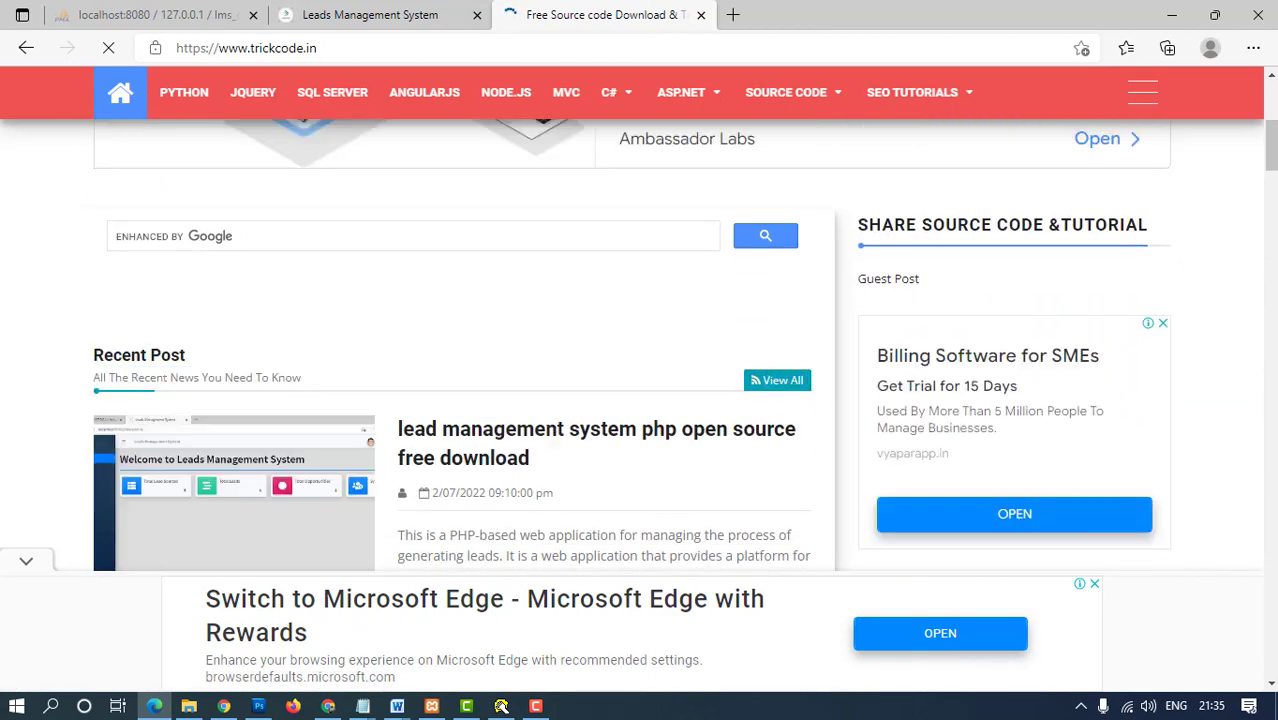
click(500, 430)
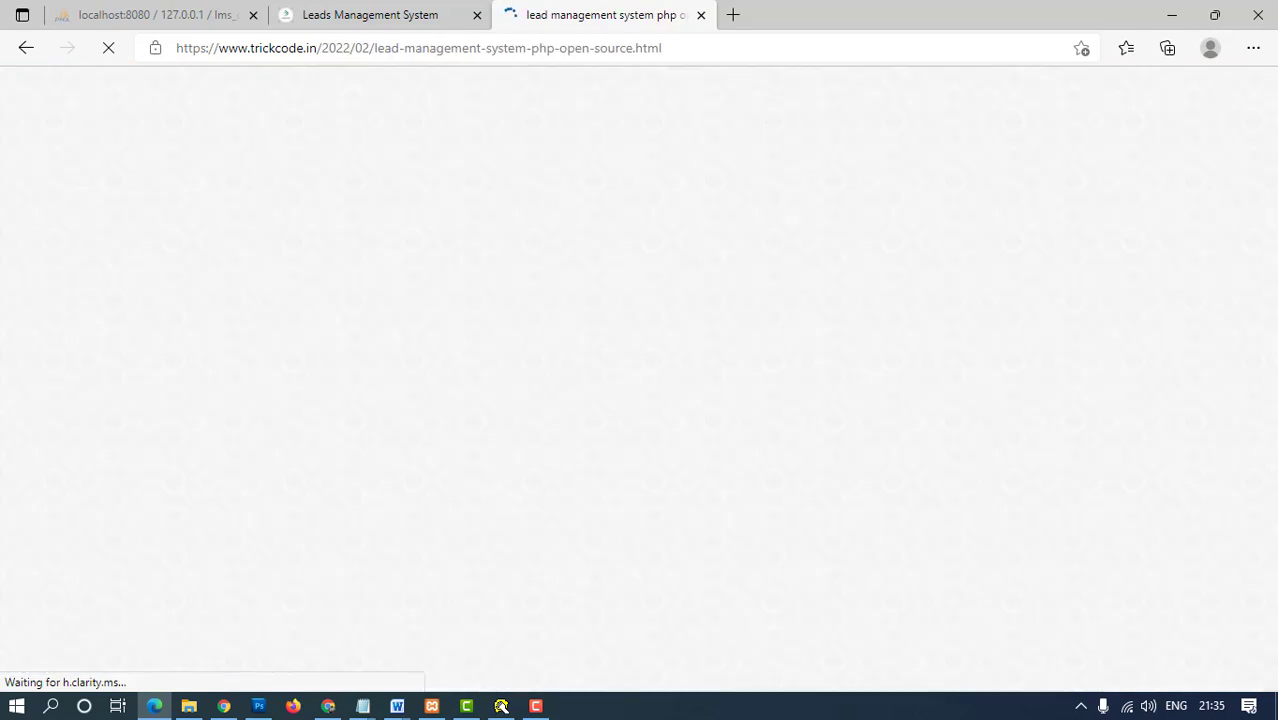
scroll(640, 380, down, 3)
scroll(640, 380, down, 4)
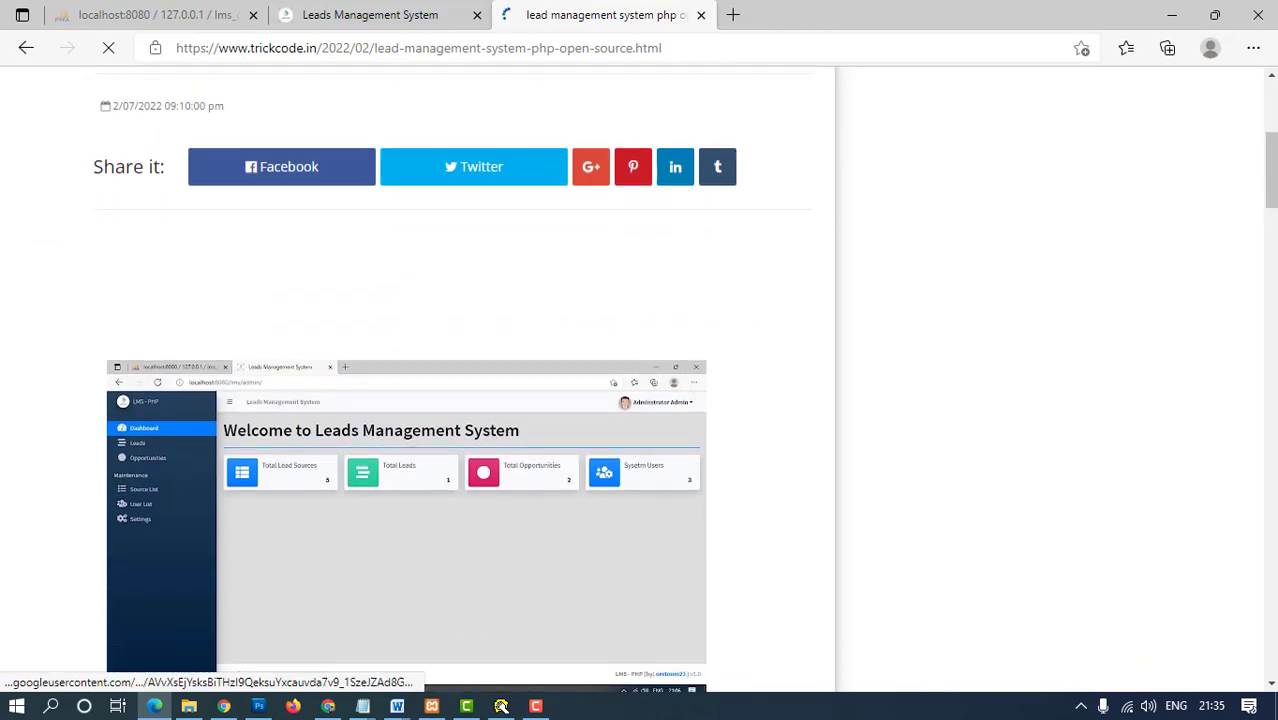
scroll(640, 380, down, 1)
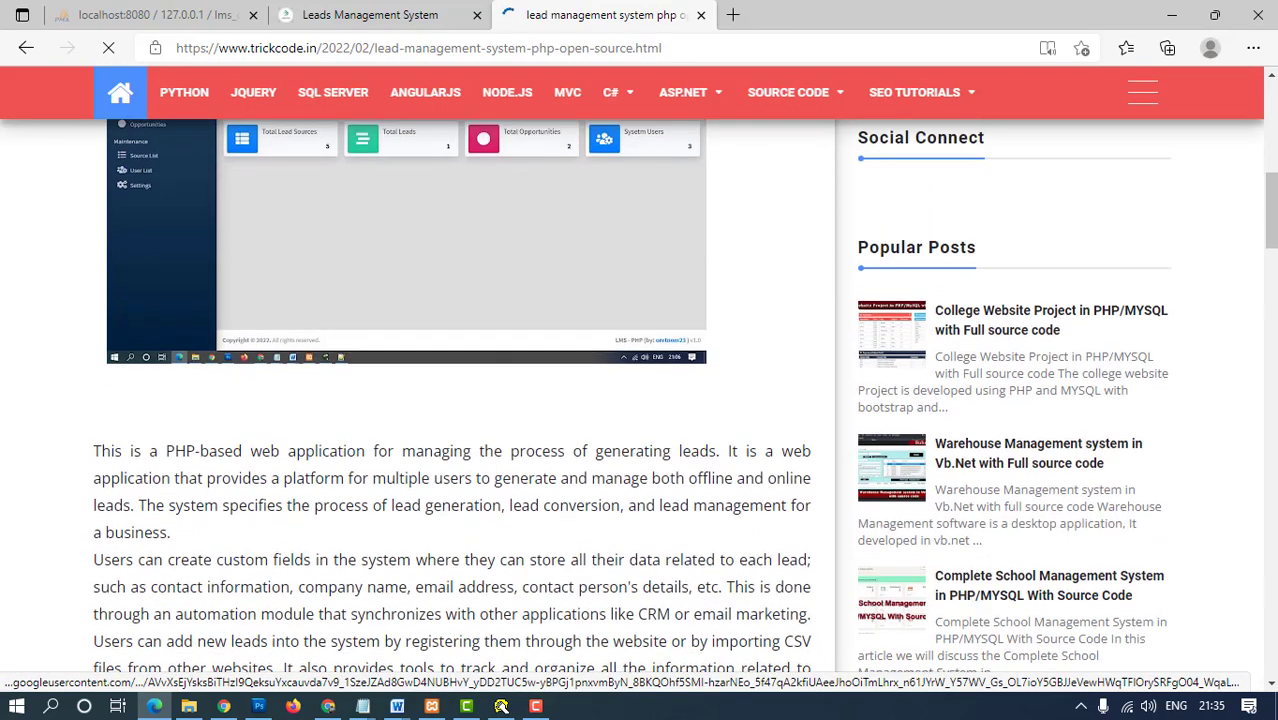
- Read through the post's description and about-section paragraphs
triple_click(222, 485)
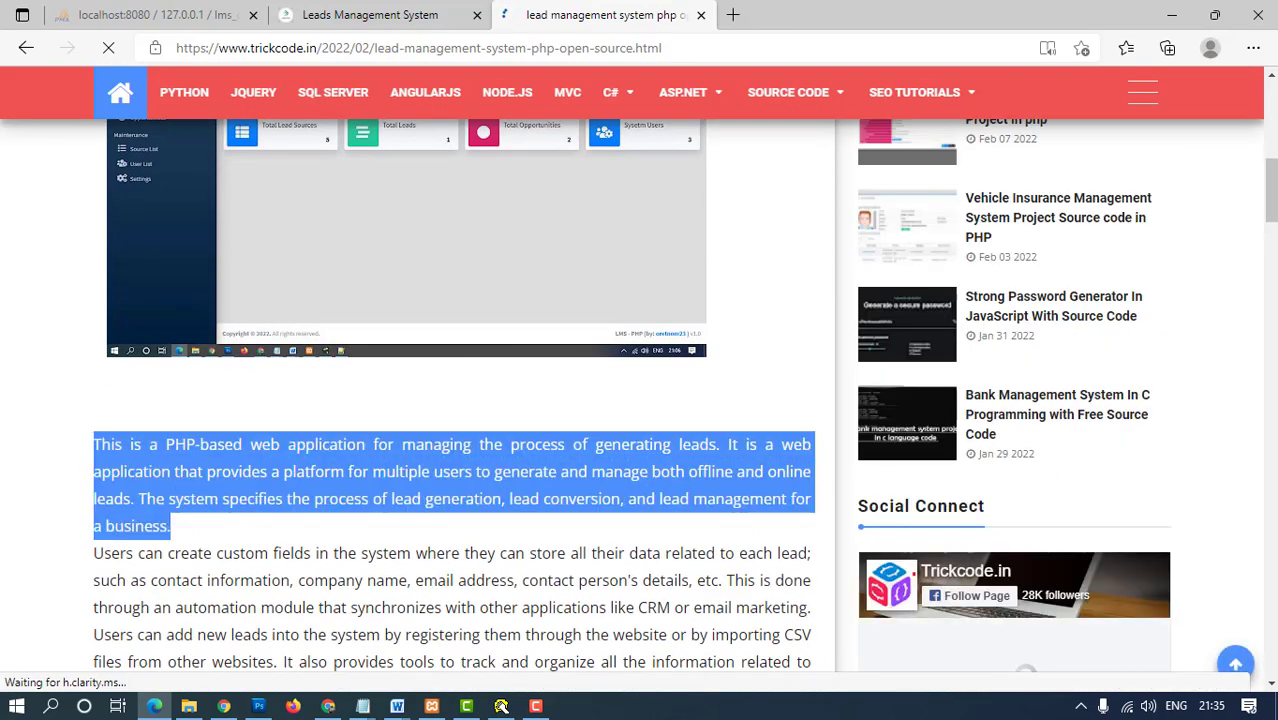
scroll(222, 485, down, 2)
drag(94, 364, 385, 501)
scroll(454, 395, down, 3)
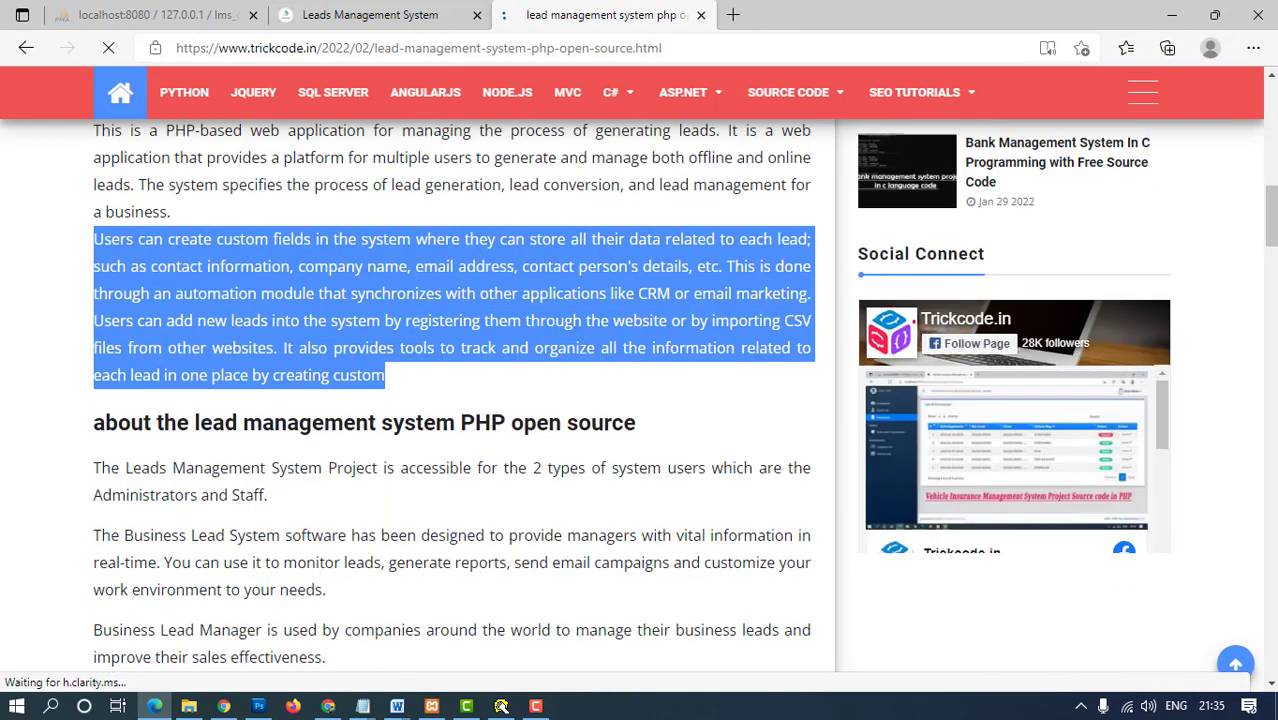
drag(93, 267, 640, 267)
click(660, 267)
drag(93, 312, 325, 501)
click(364, 474)
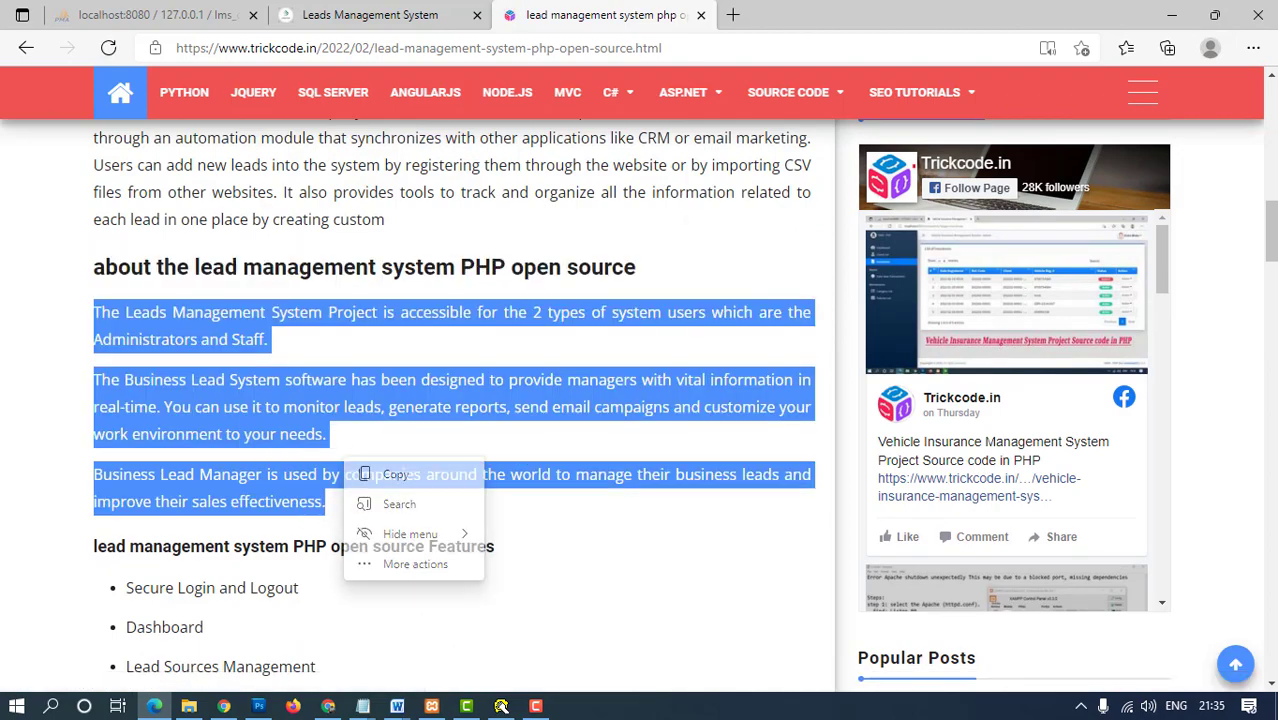
click(364, 474)
- Start the FREE SOURCE CODE DOWNLOAD from Dropbox
scroll(364, 474, down, 3)
scroll(420, 400, down, 2)
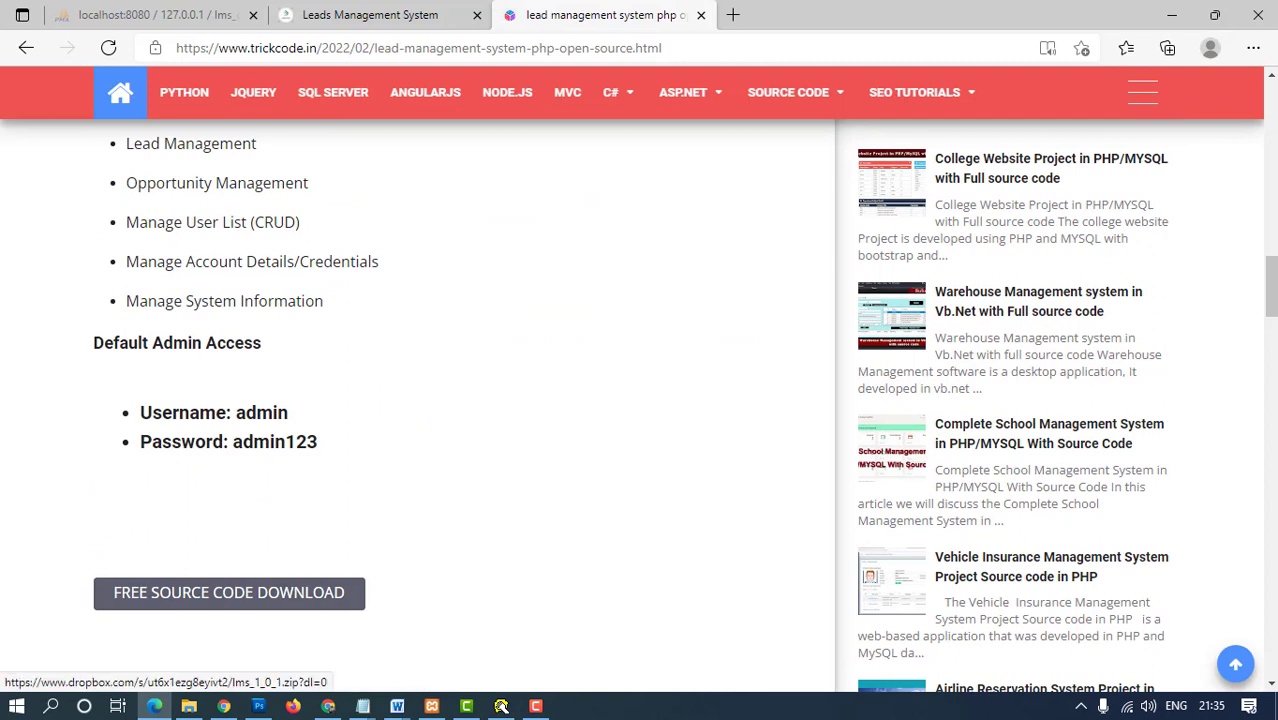
click(232, 593)
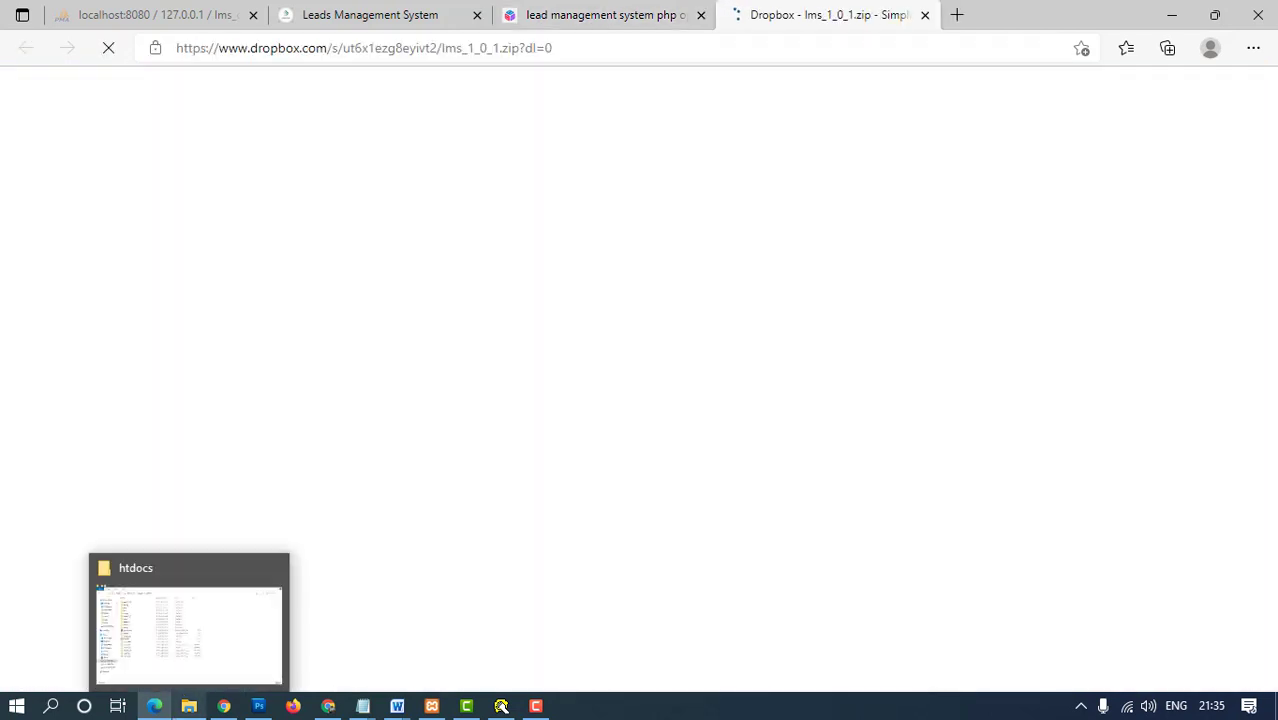
- Begin extracting the lms_1_0_1 archive in htdocs, then cancel it
click(189, 706)
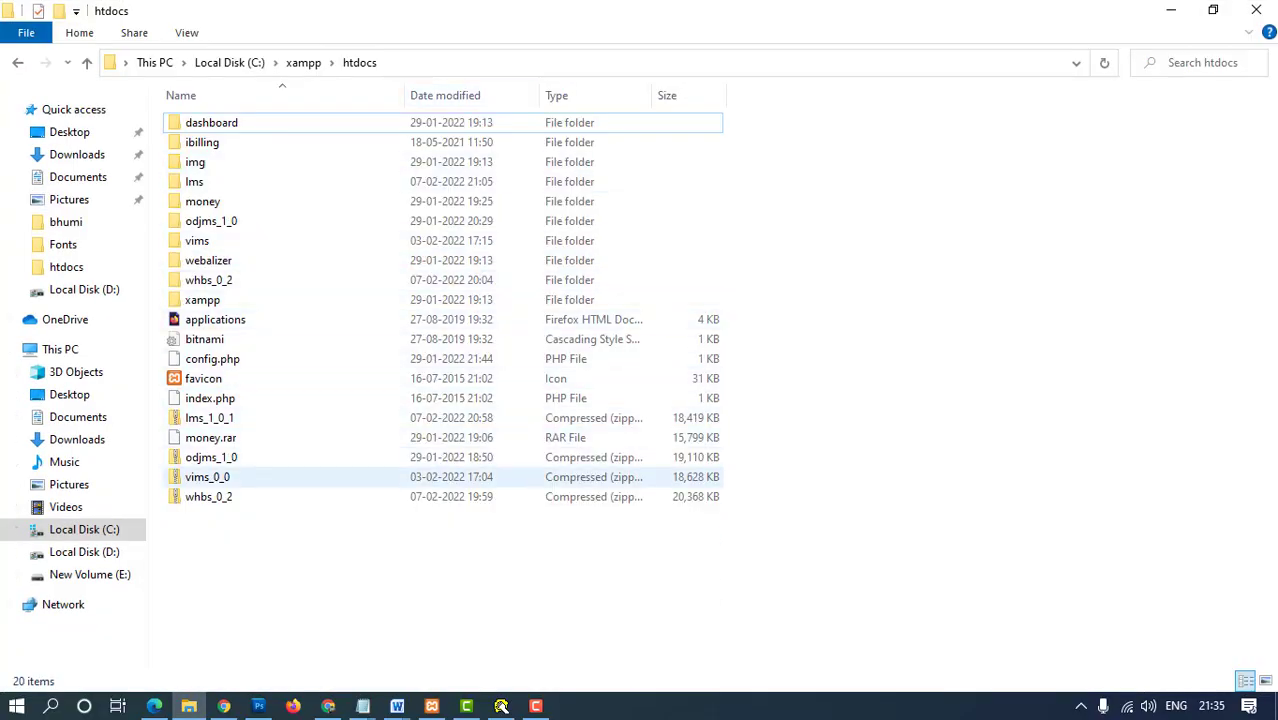
click(209, 418)
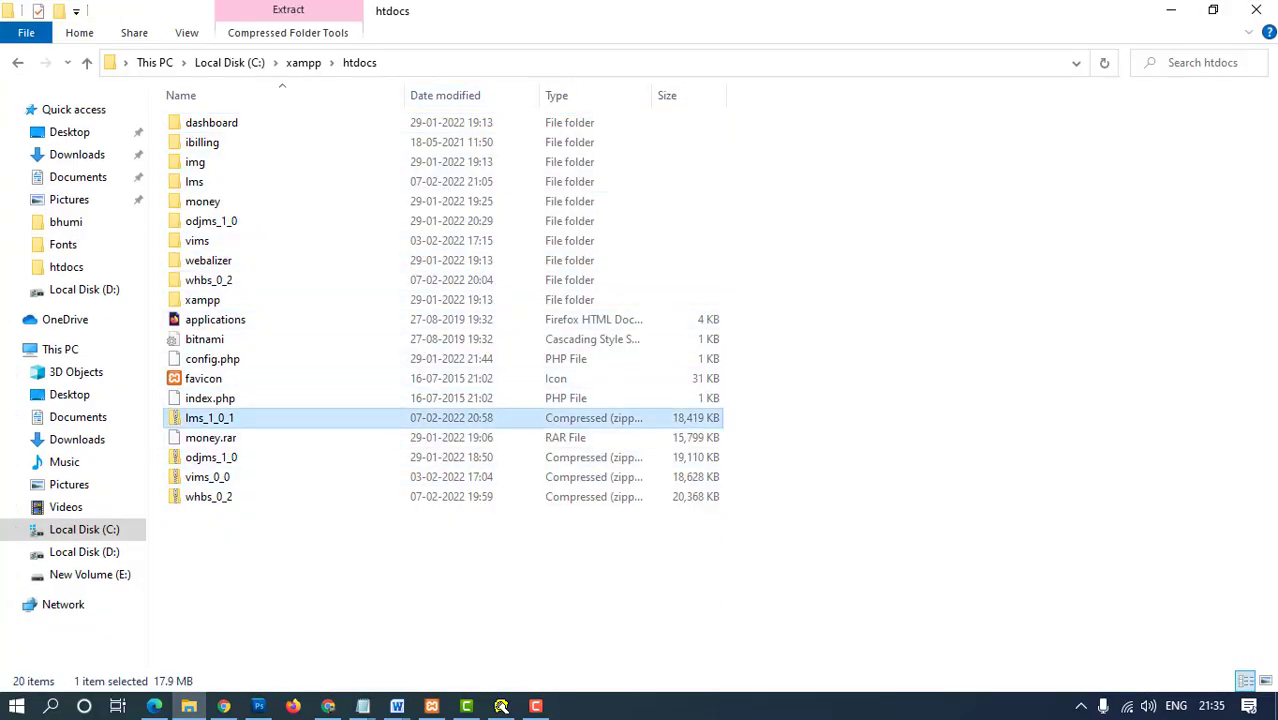
right_click(218, 414)
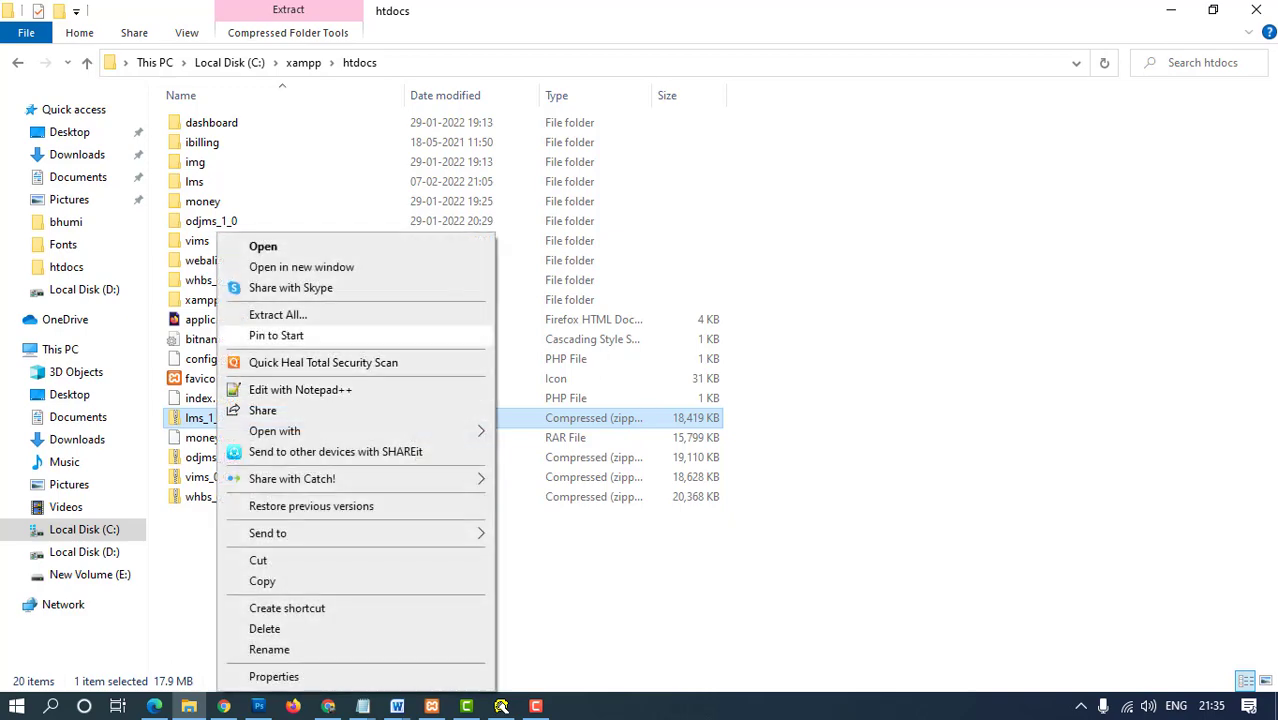
click(285, 315)
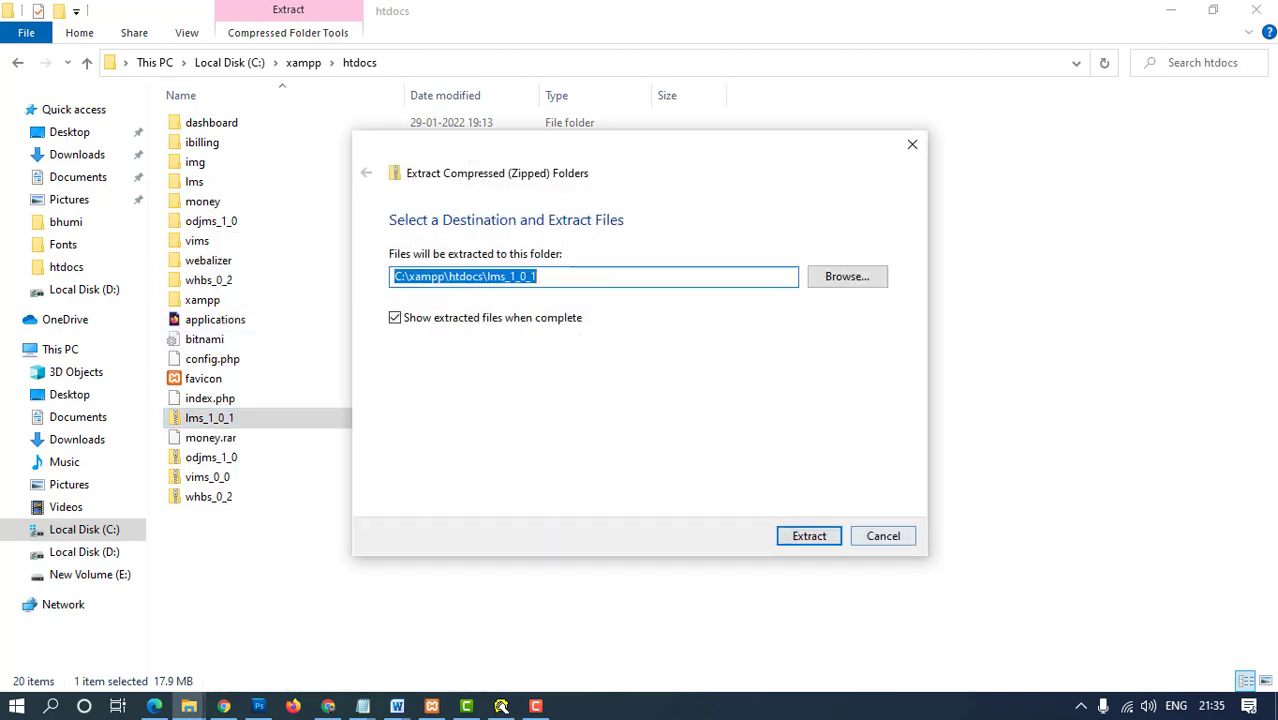
key(Escape)
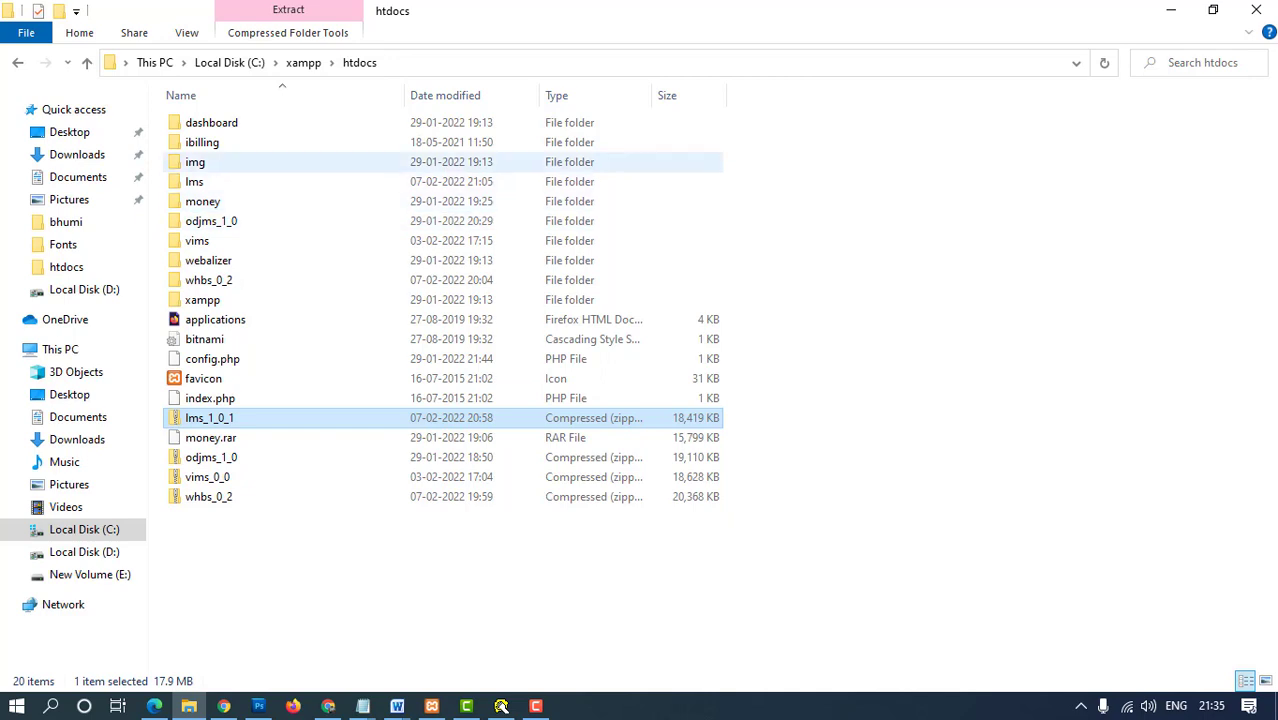
- Locate the lms_db SQL file in lms\database and return to phpMyAdmin's import page
double_click(194, 181)
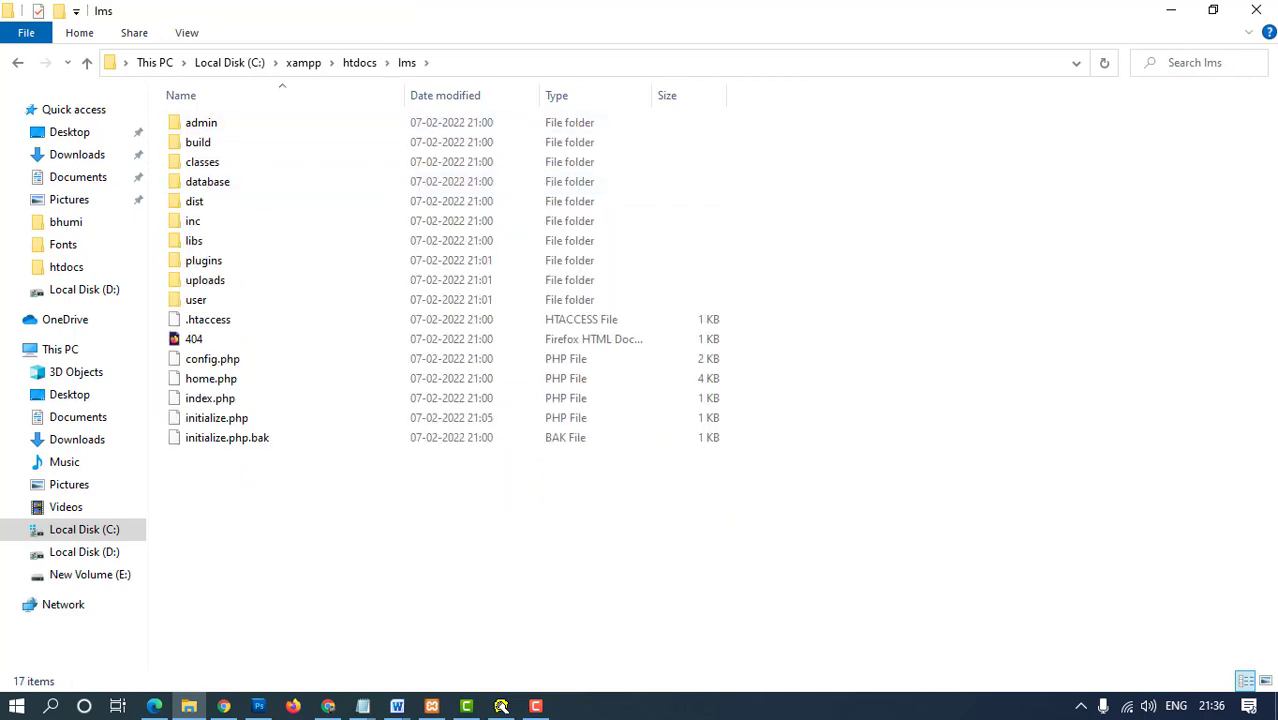
double_click(207, 181)
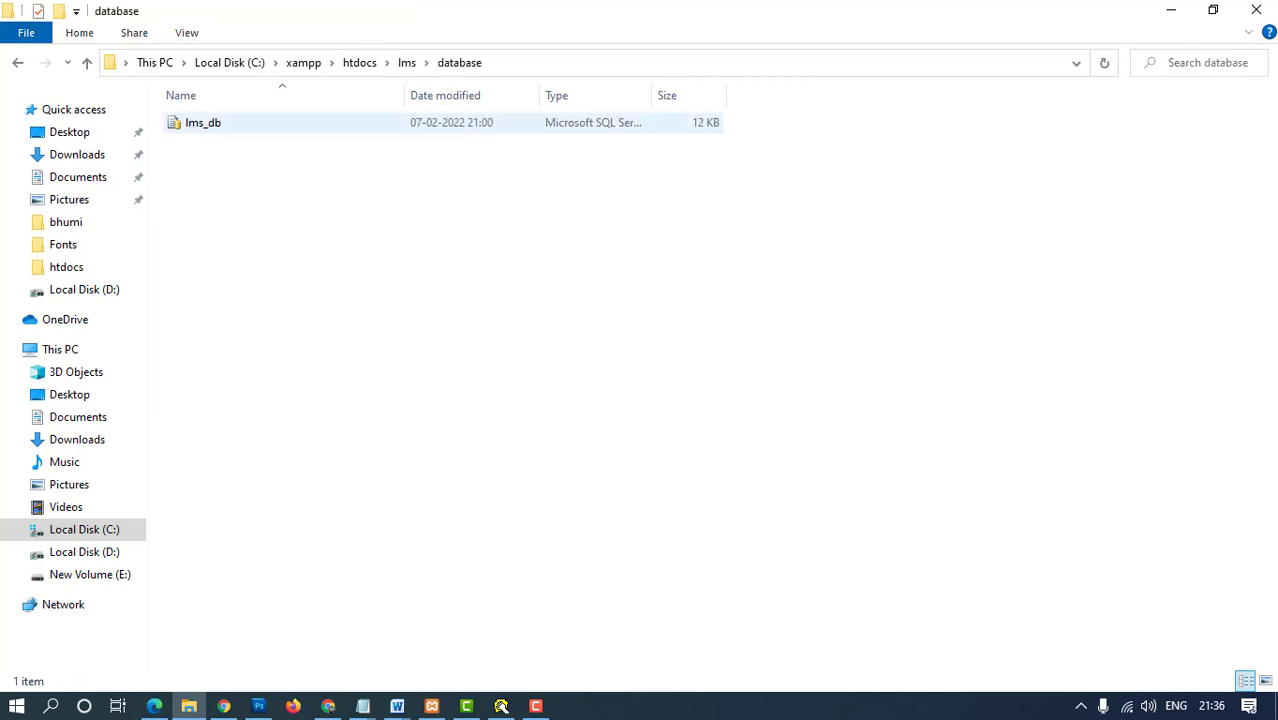
click(203, 122)
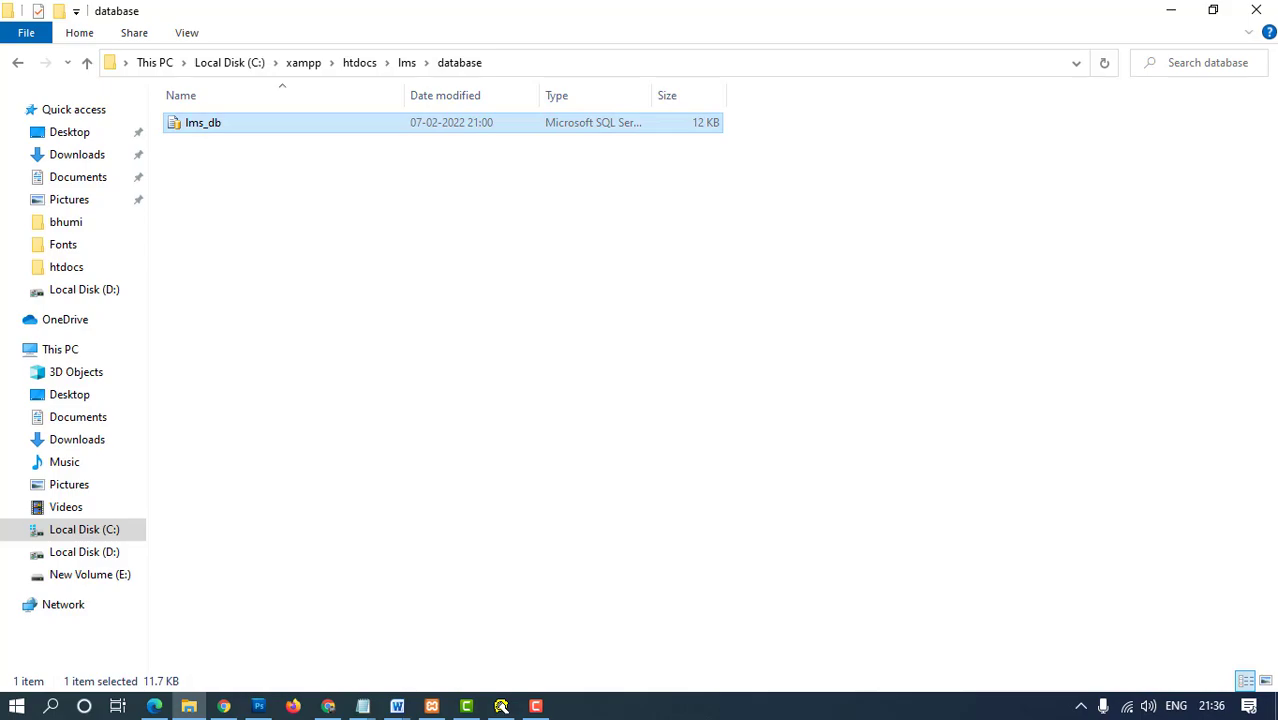
click(154, 706)
click(160, 15)
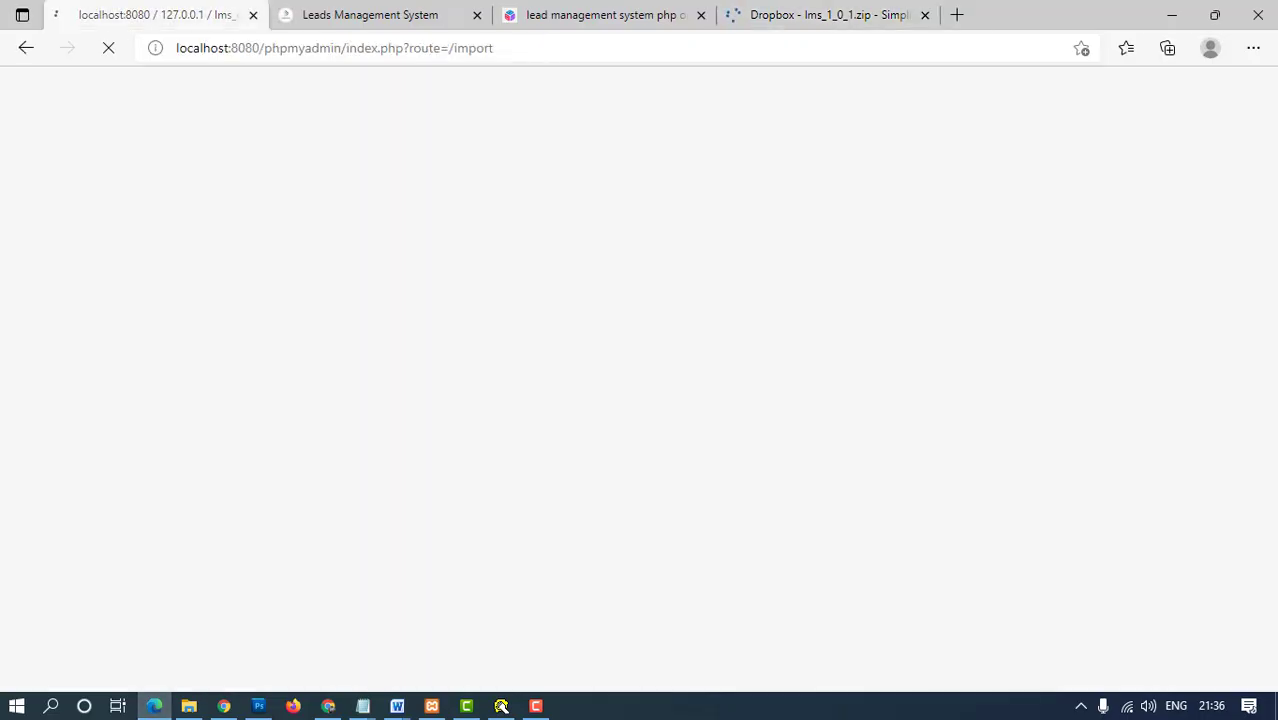
- Close the Dropbox tab, view lms_db's 7 tables, and switch to the Leads Management System login
key(ctrl+shift+Tab)
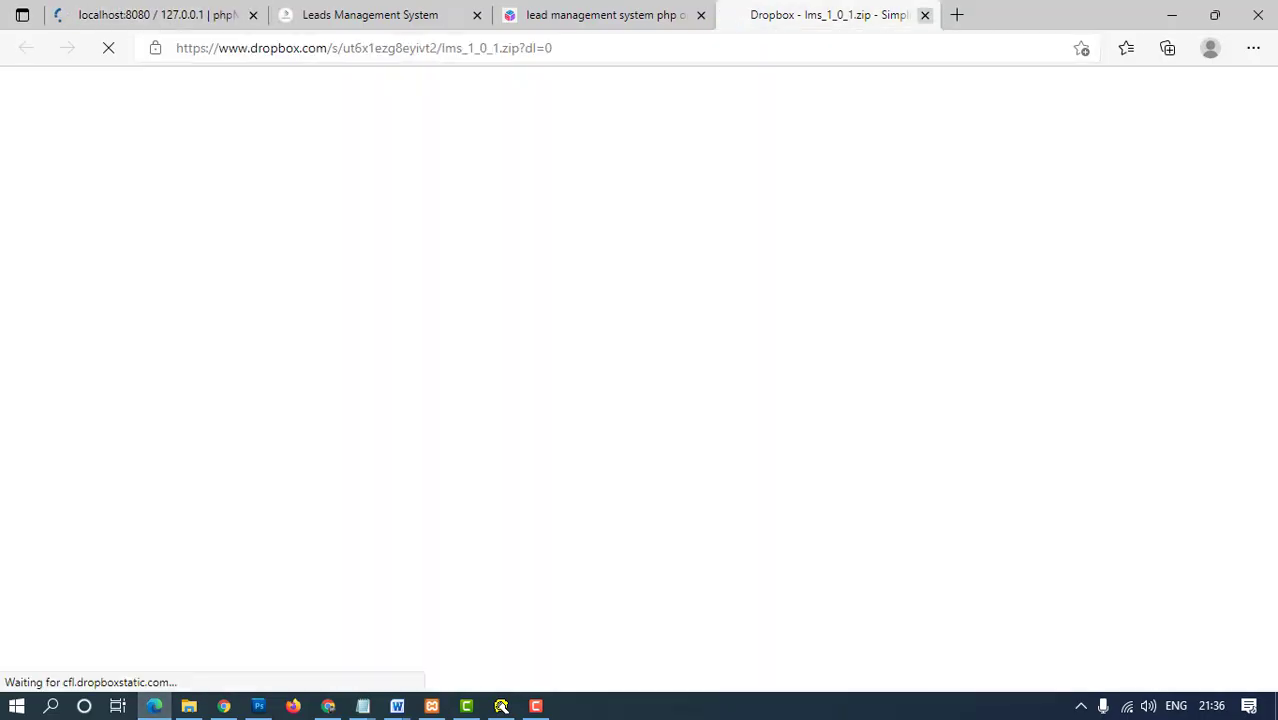
key(ctrl+w)
key(ctrl+Tab)
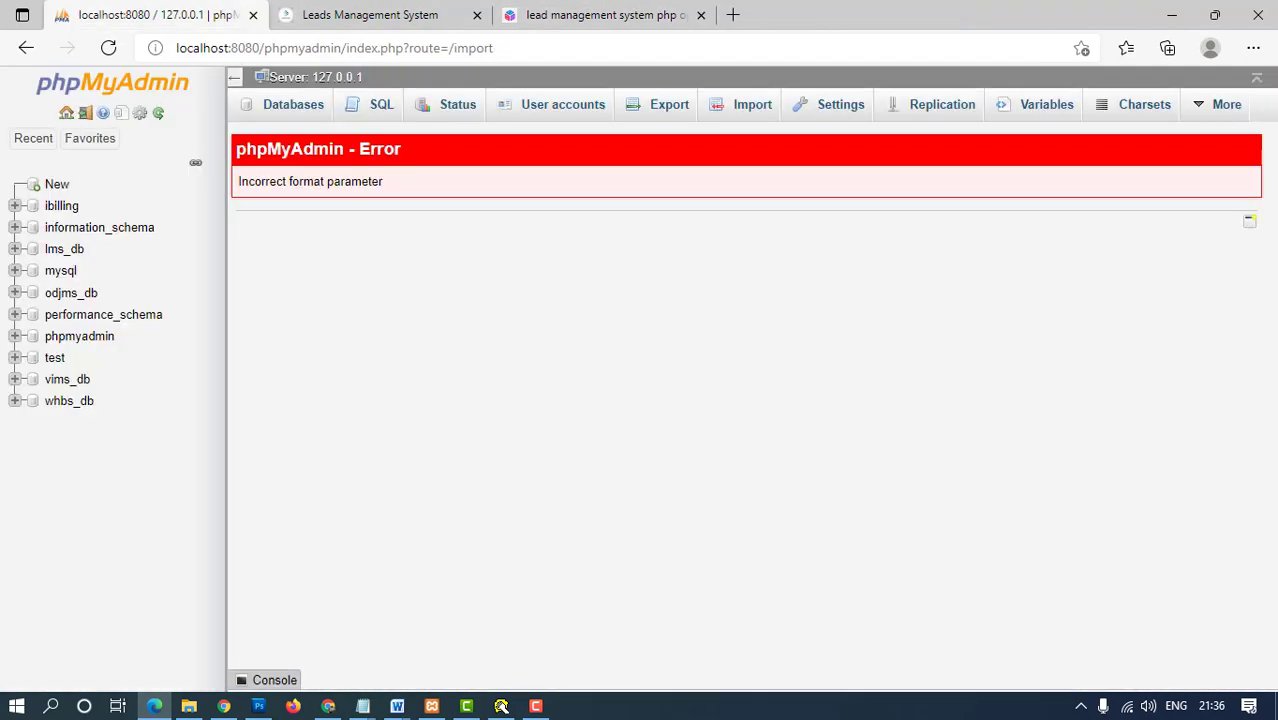
click(64, 249)
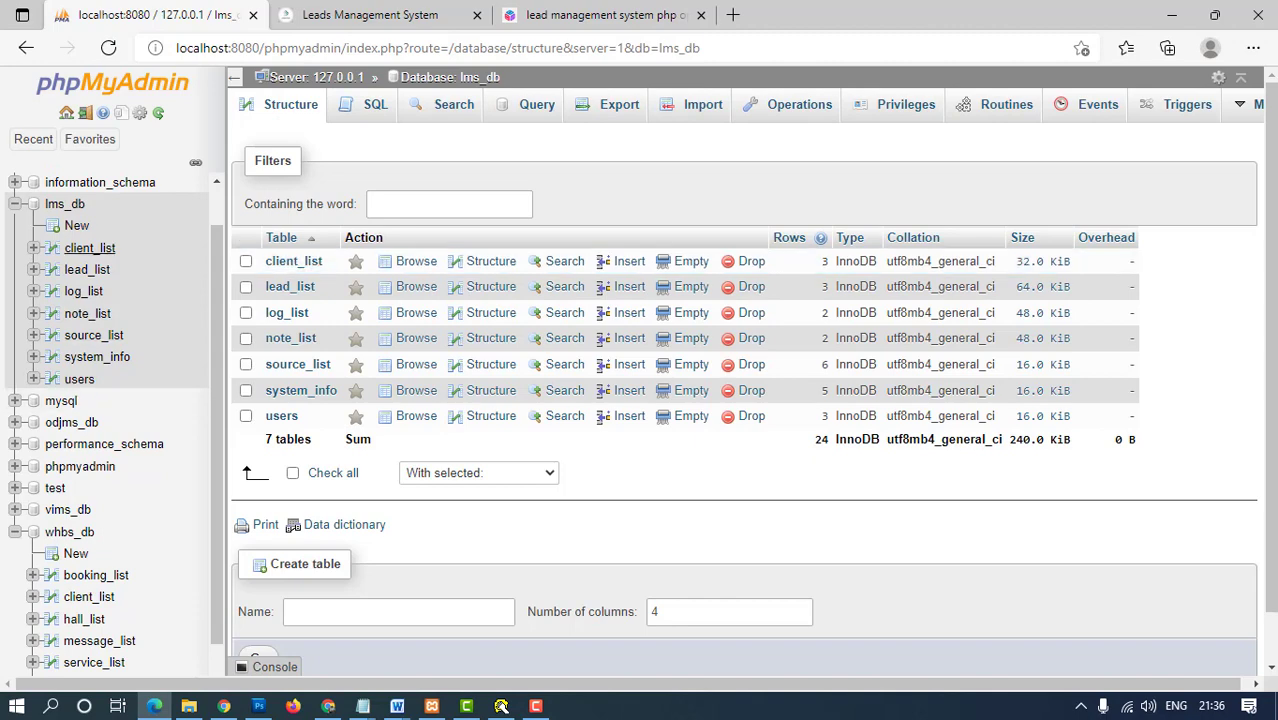
click(370, 14)
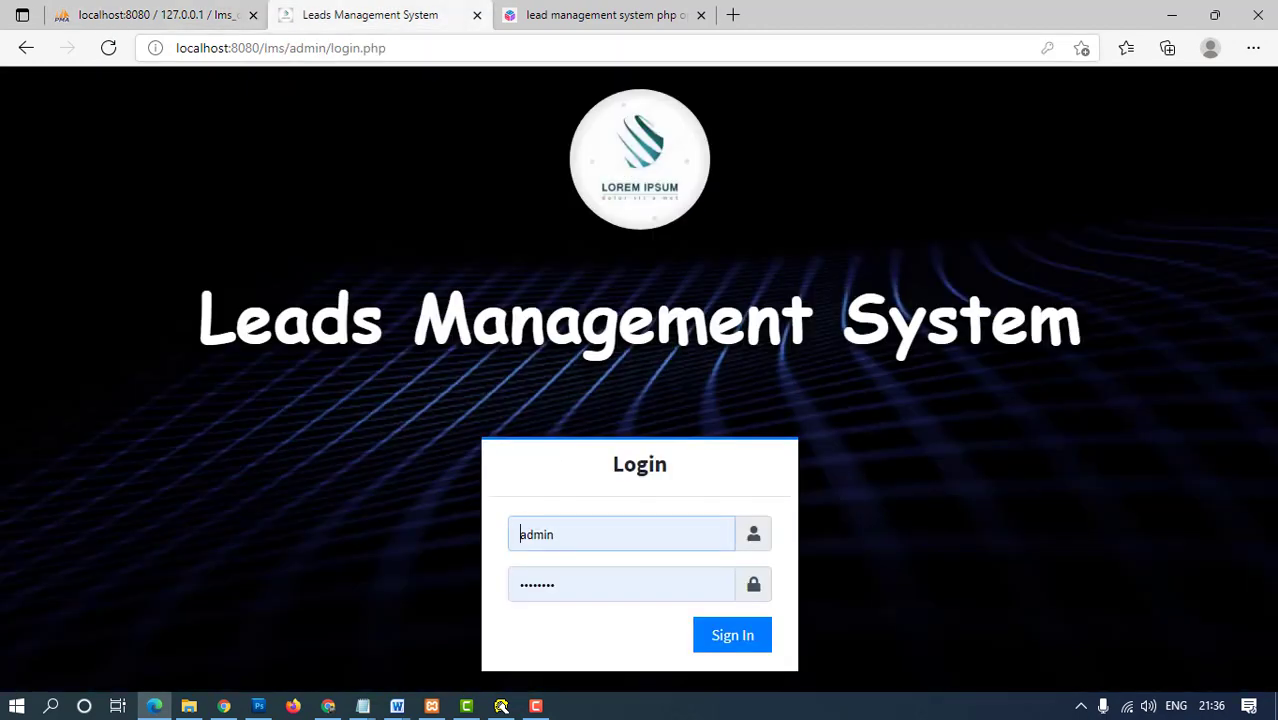
- Reload the login page and launch Notepad with the saved credentials
key(ctrl+l)
key(Return)
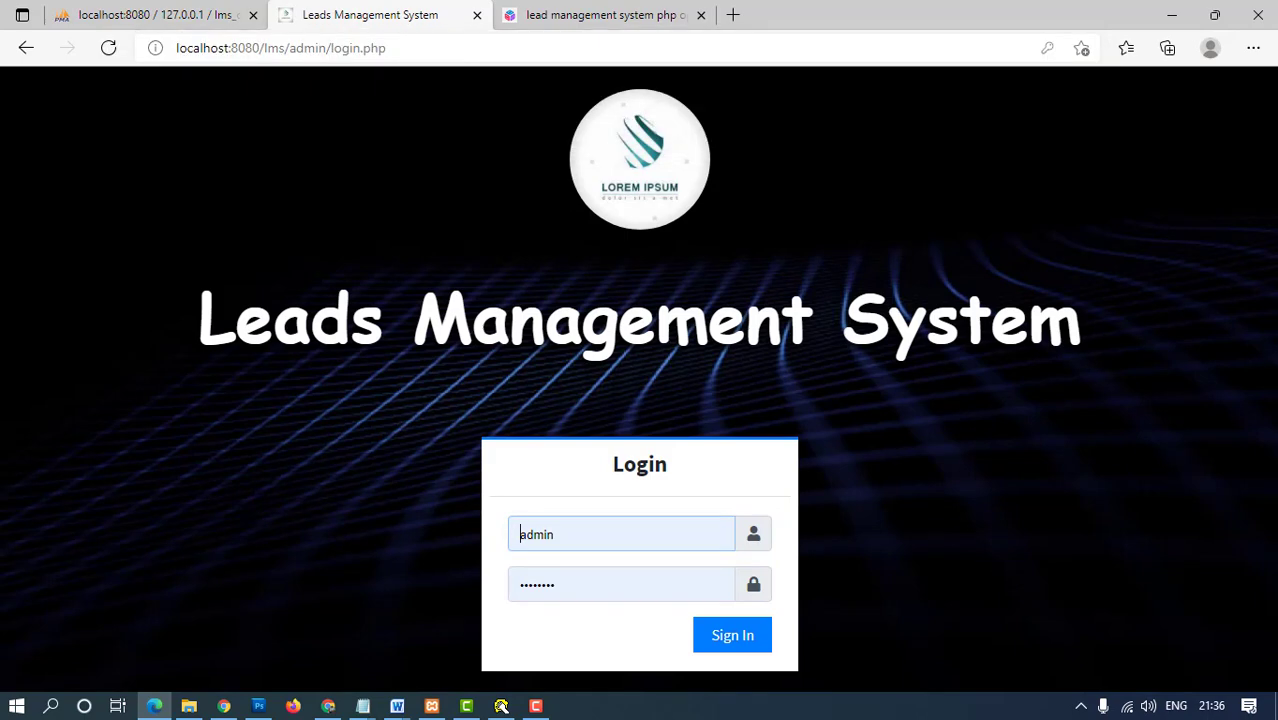
key(super+r)
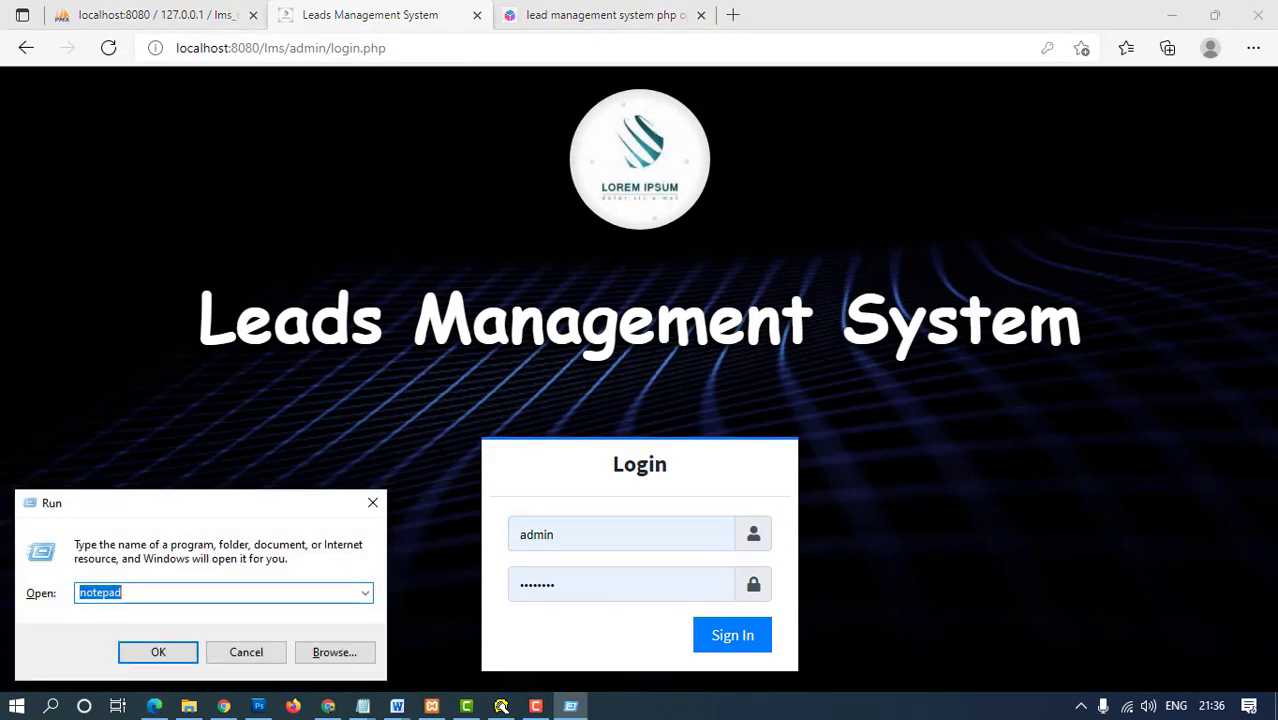
key(Return)
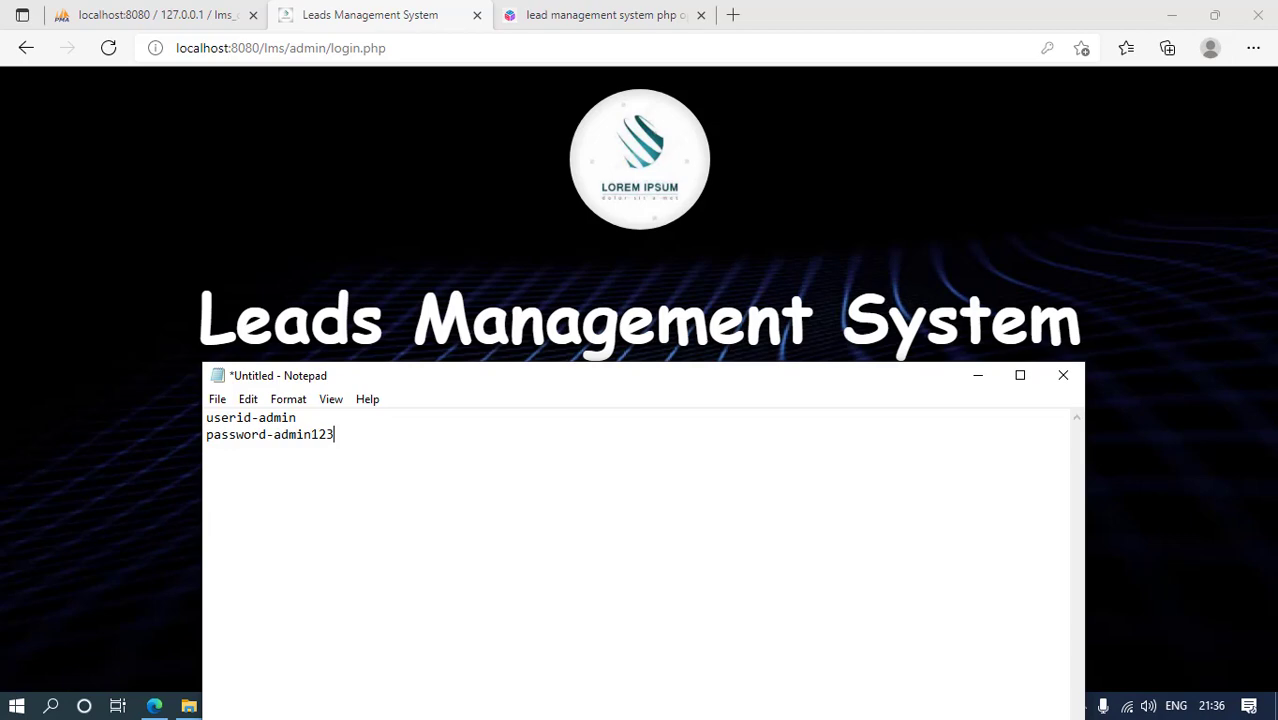
- Review the noted admin login details, then minimize Notepad to reveal the login form
drag(334, 434, 214, 418)
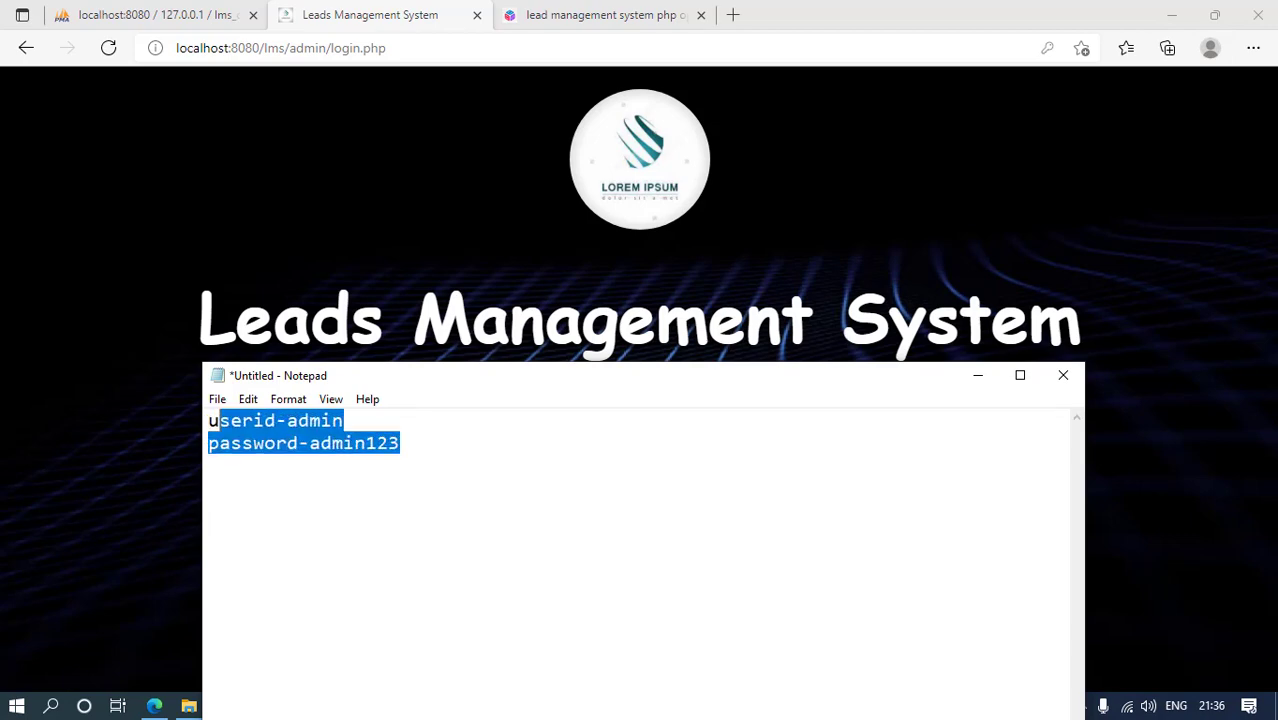
scroll(412, 458, up, 19)
click(612, 483)
scroll(612, 483, up, 1)
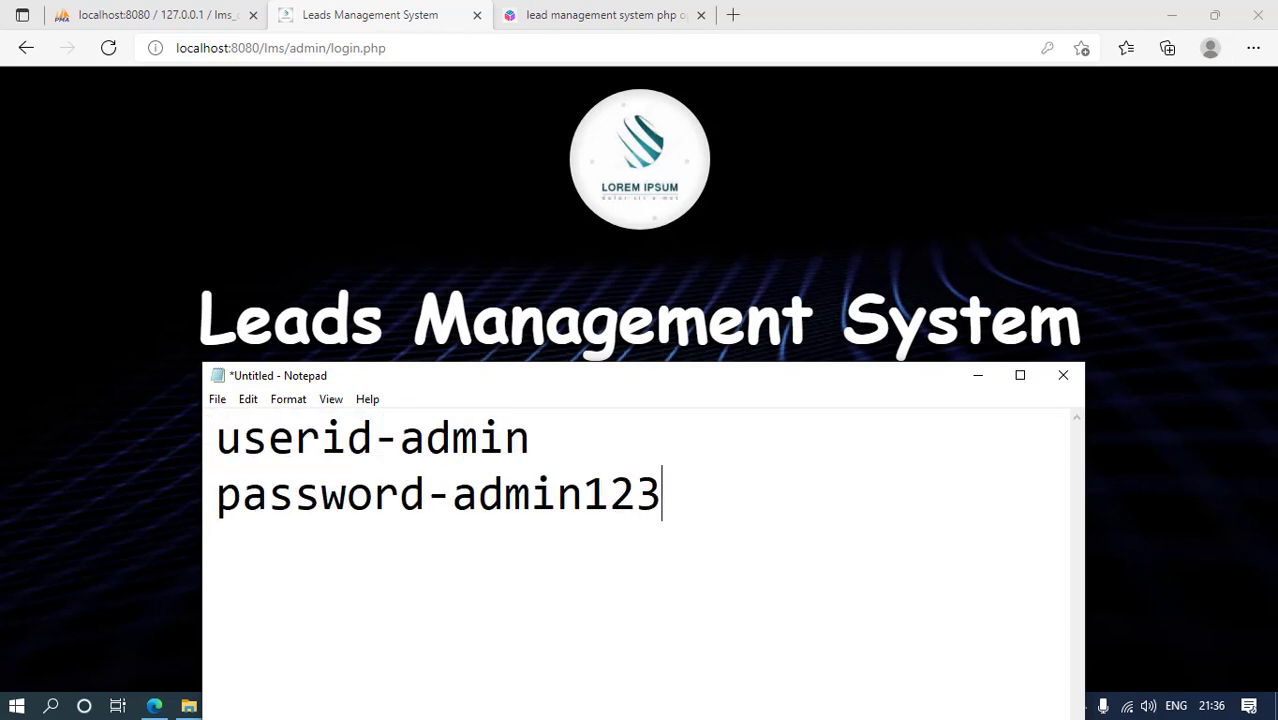
scroll(612, 483, down, 4)
click(978, 375)
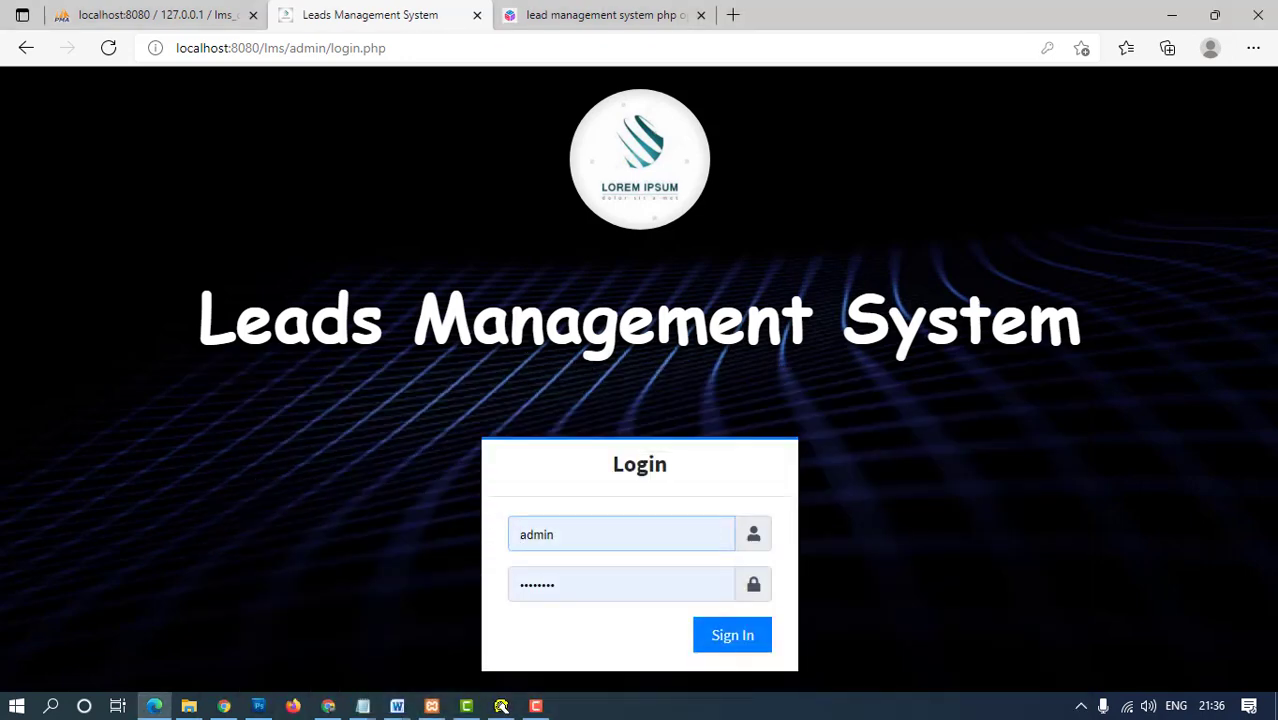
- Reset the page zoom to 100% and sign in as admin
key(ctrl+plus)
key(ctrl+plus)
key(ctrl+plus)
key(ctrl+minus)
key(ctrl+minus)
key(ctrl+minus)
key(ctrl+minus)
key(ctrl+minus)
key(ctrl+plus)
key(ctrl+plus)
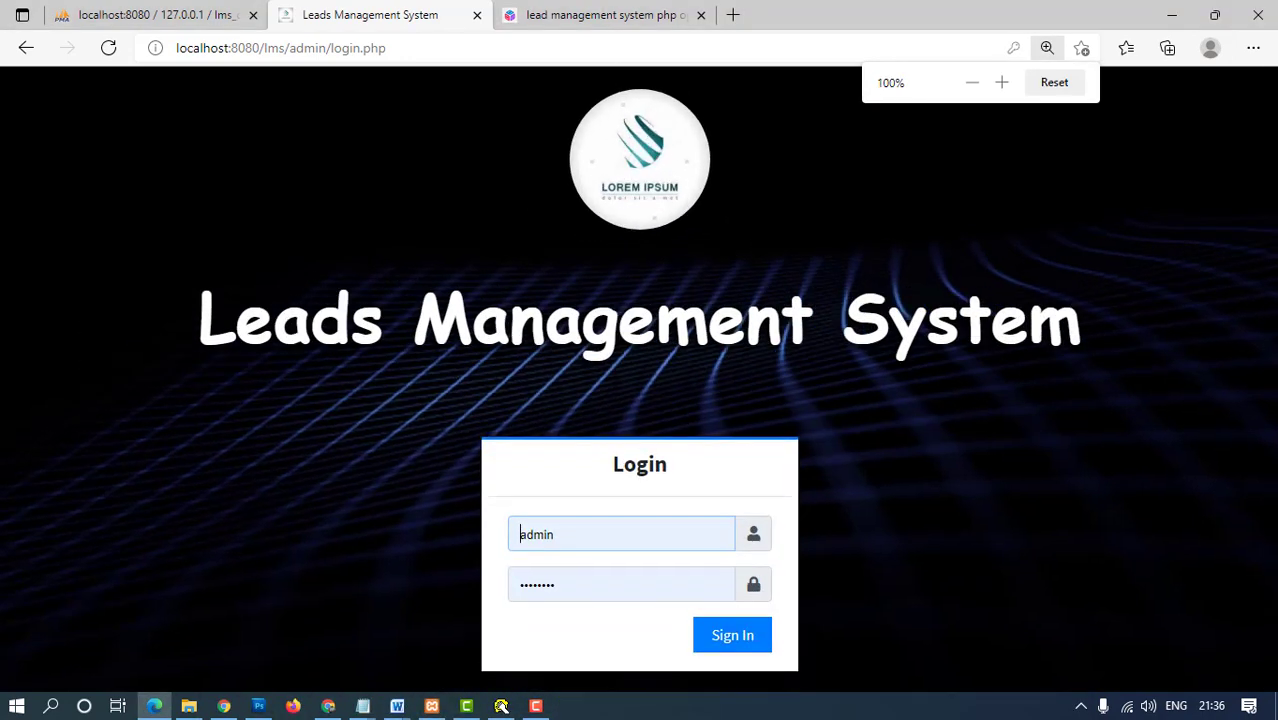
key(Return)
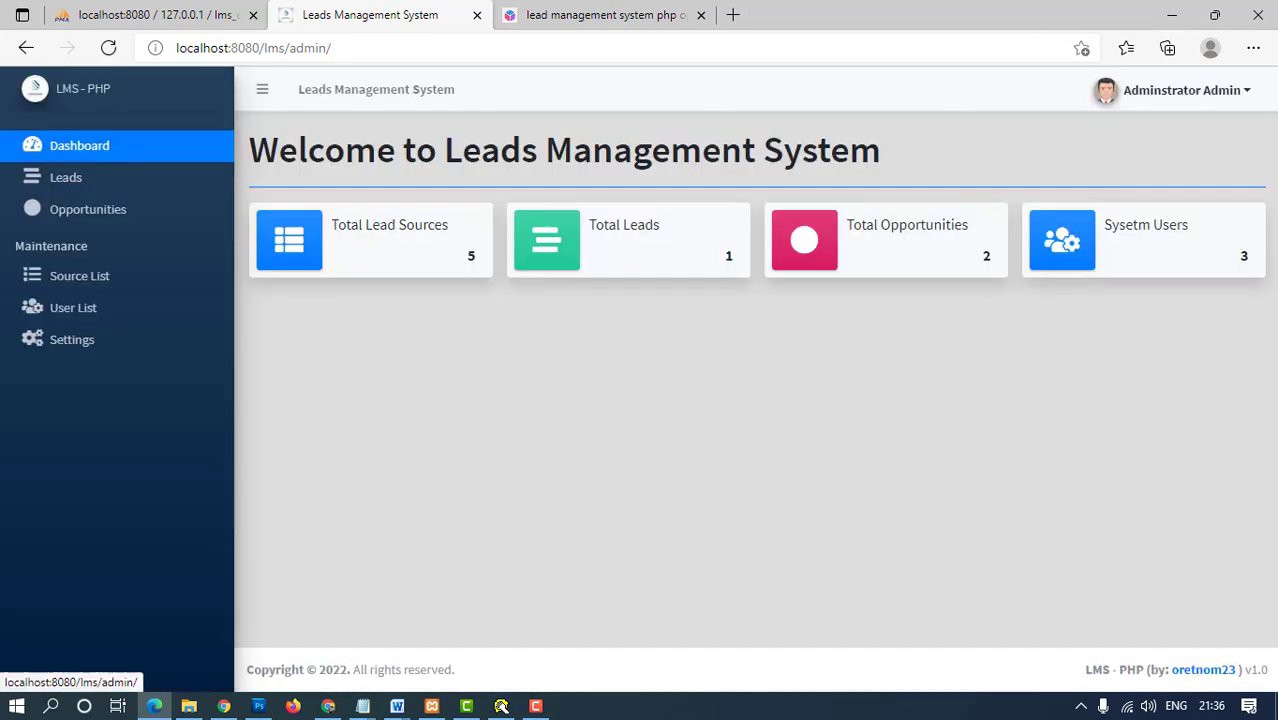
- Go from My Account to the System Information settings page
click(1180, 90)
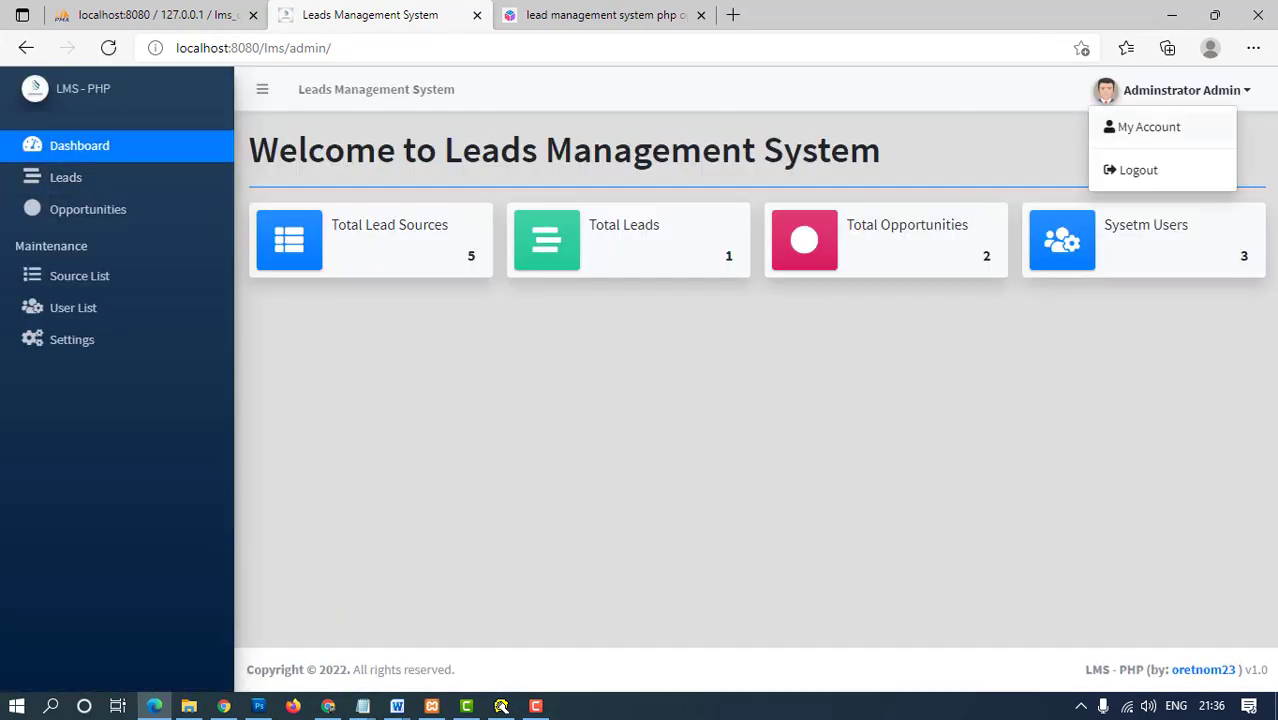
click(1148, 127)
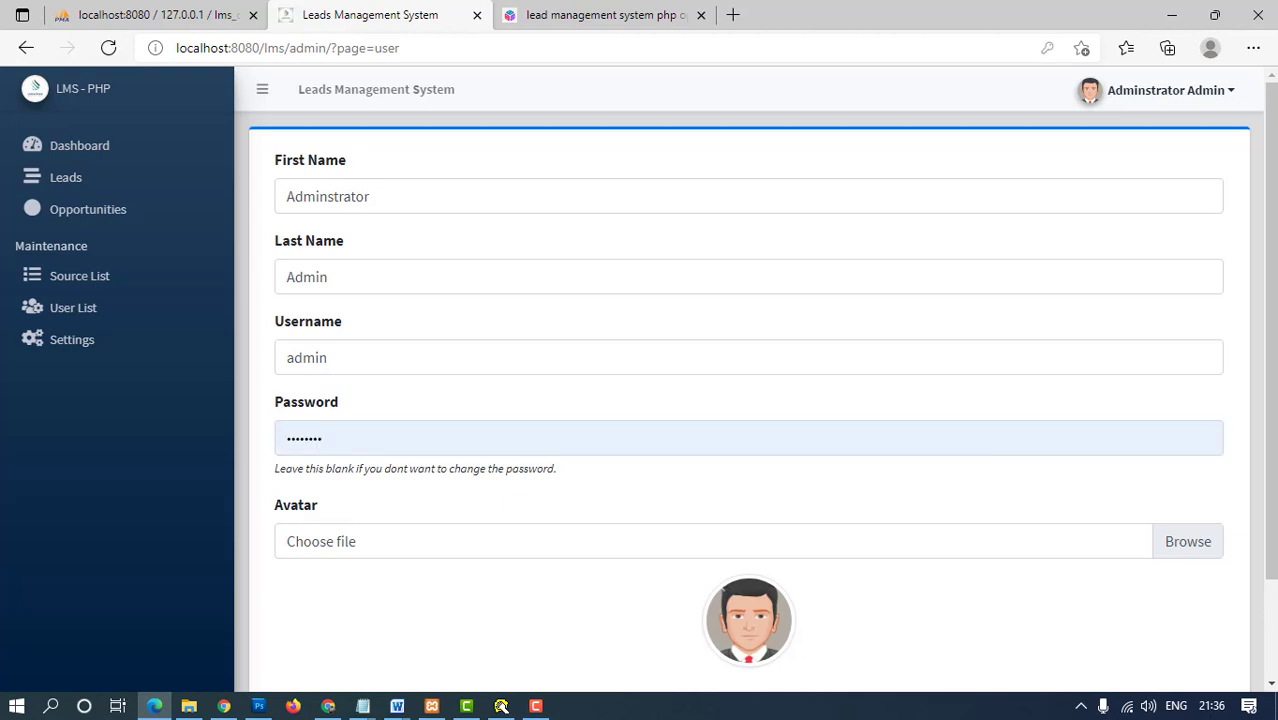
scroll(748, 400, down, 2)
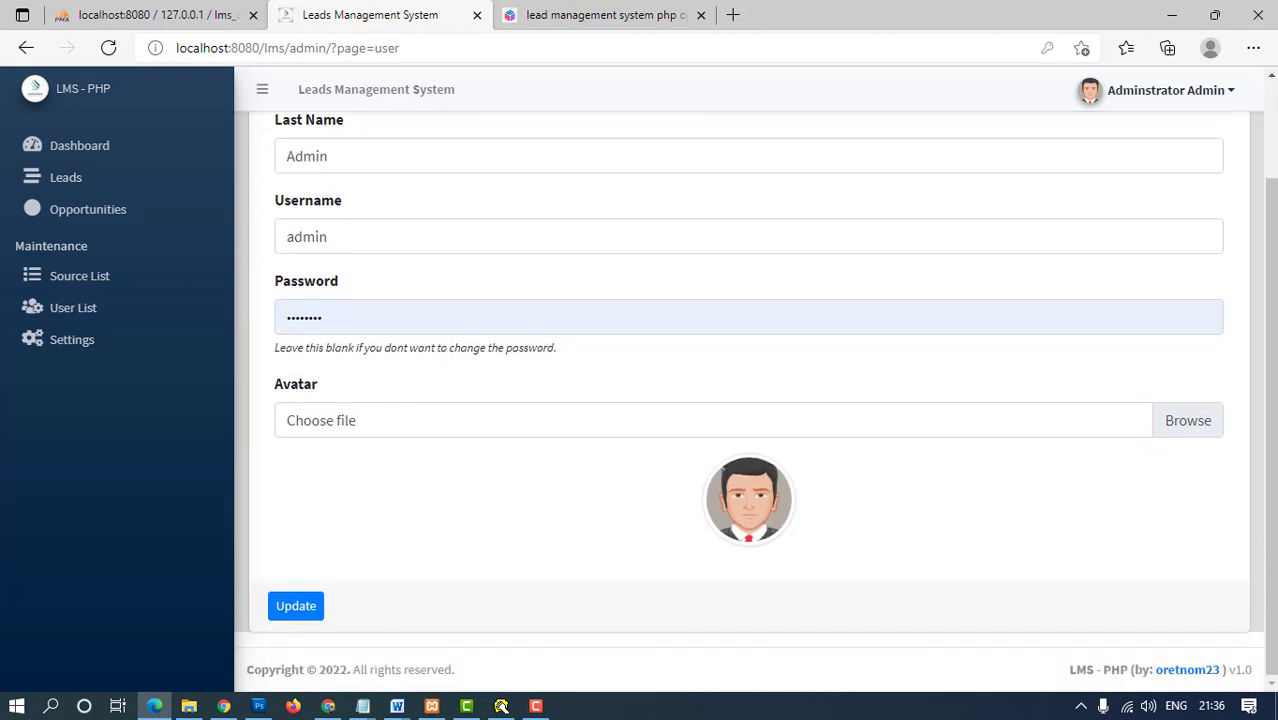
click(72, 339)
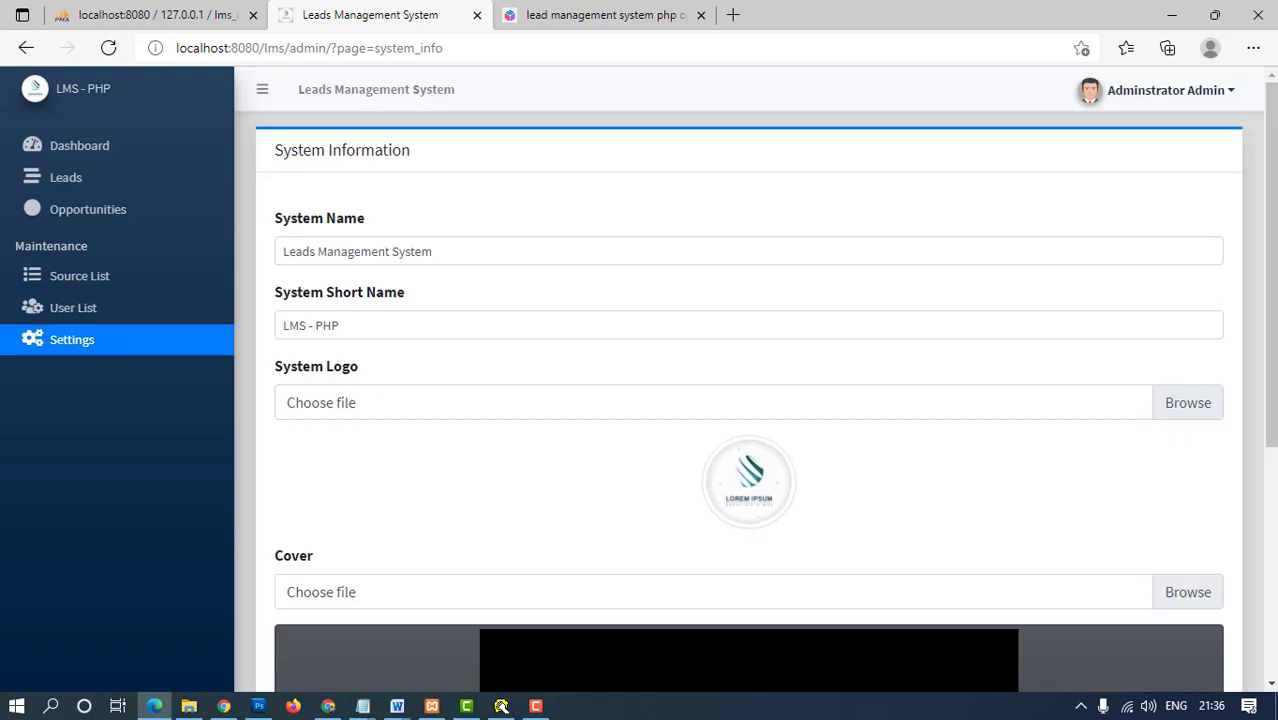
click(432, 251)
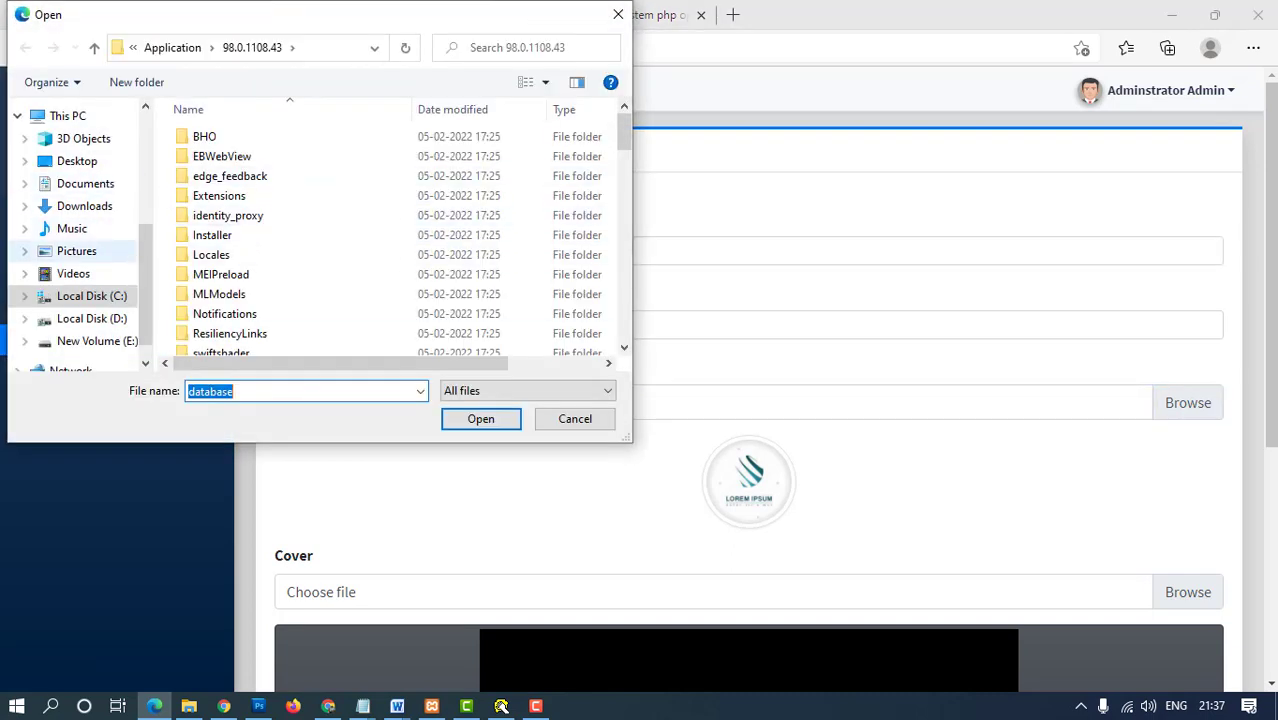
- Choose Deal24(1).png from the Desktop as the System Logo
click(76, 251)
double_click(220, 160)
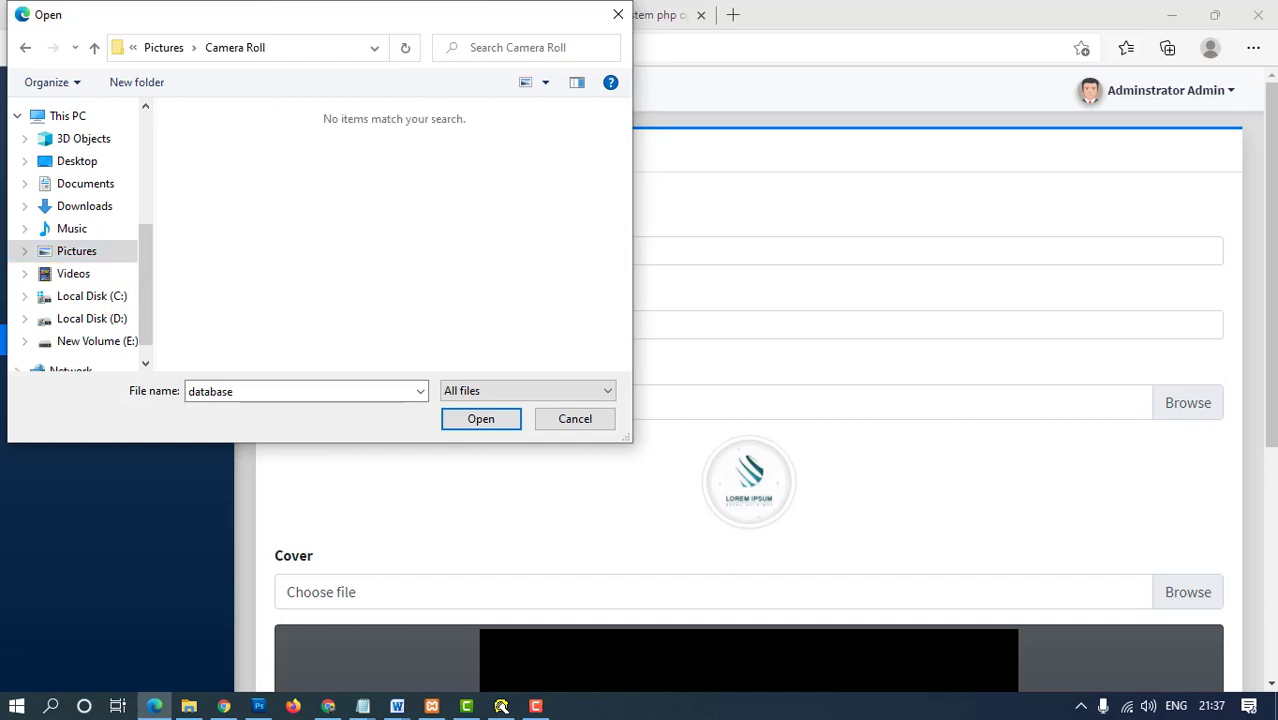
click(77, 161)
scroll(443, 290, down, 3)
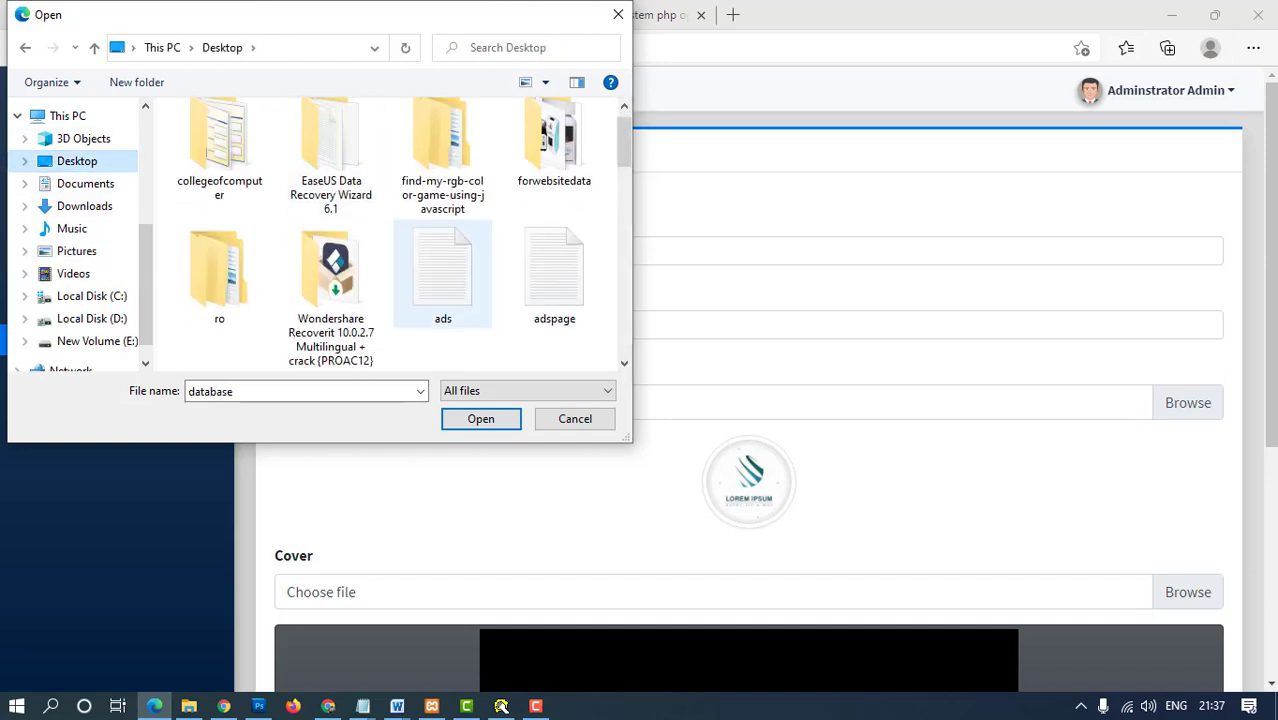
scroll(443, 300, down, 5)
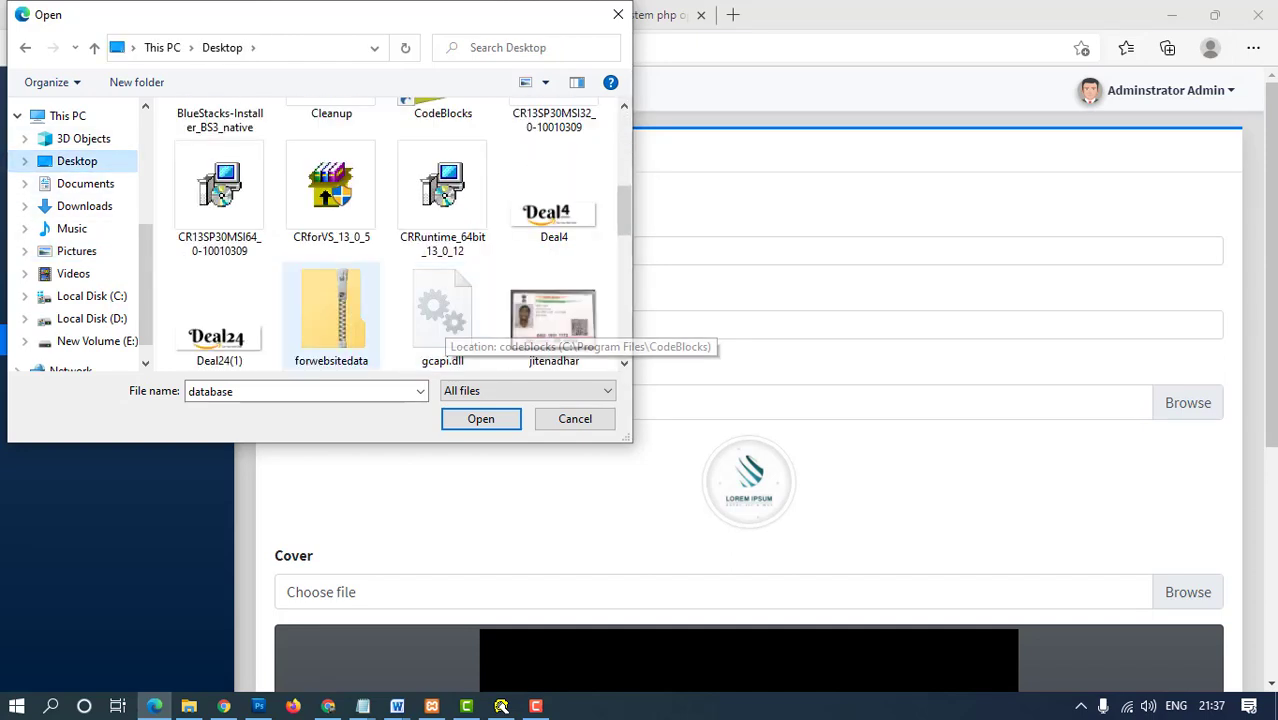
double_click(219, 318)
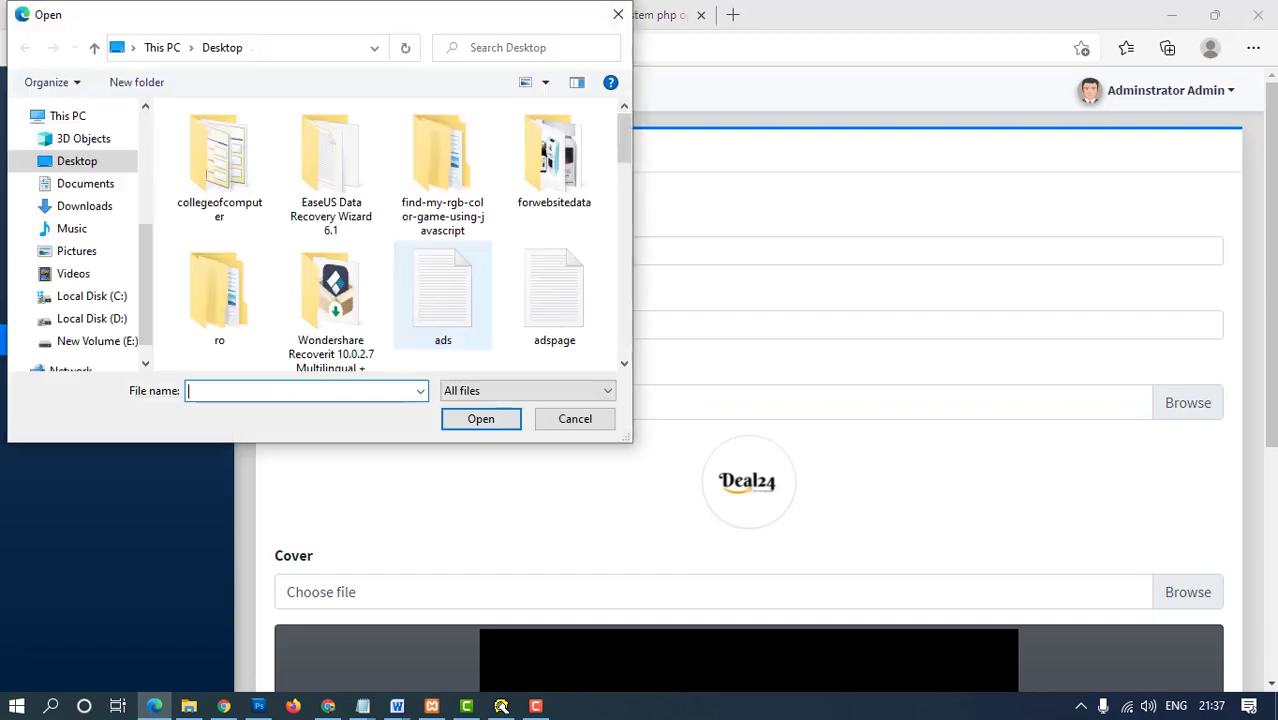
- Dismiss the open file pickers without choosing another image
scroll(443, 300, down, 3)
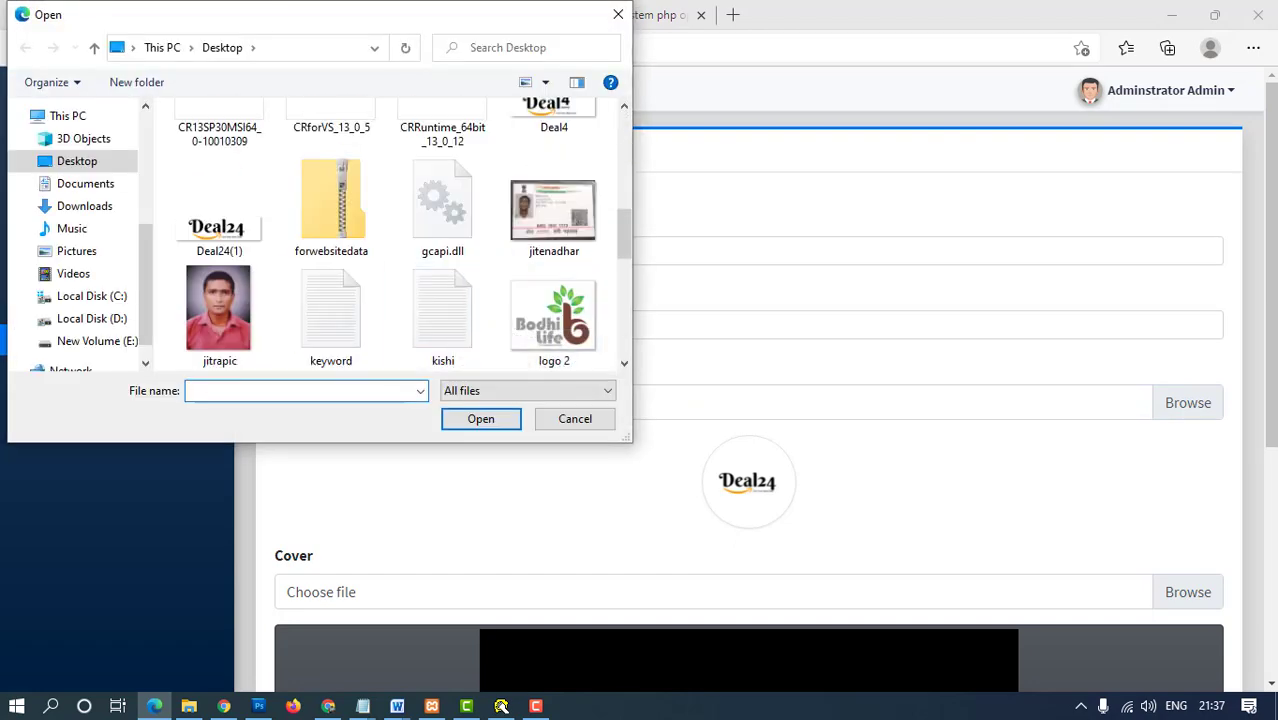
scroll(554, 320, down, 2)
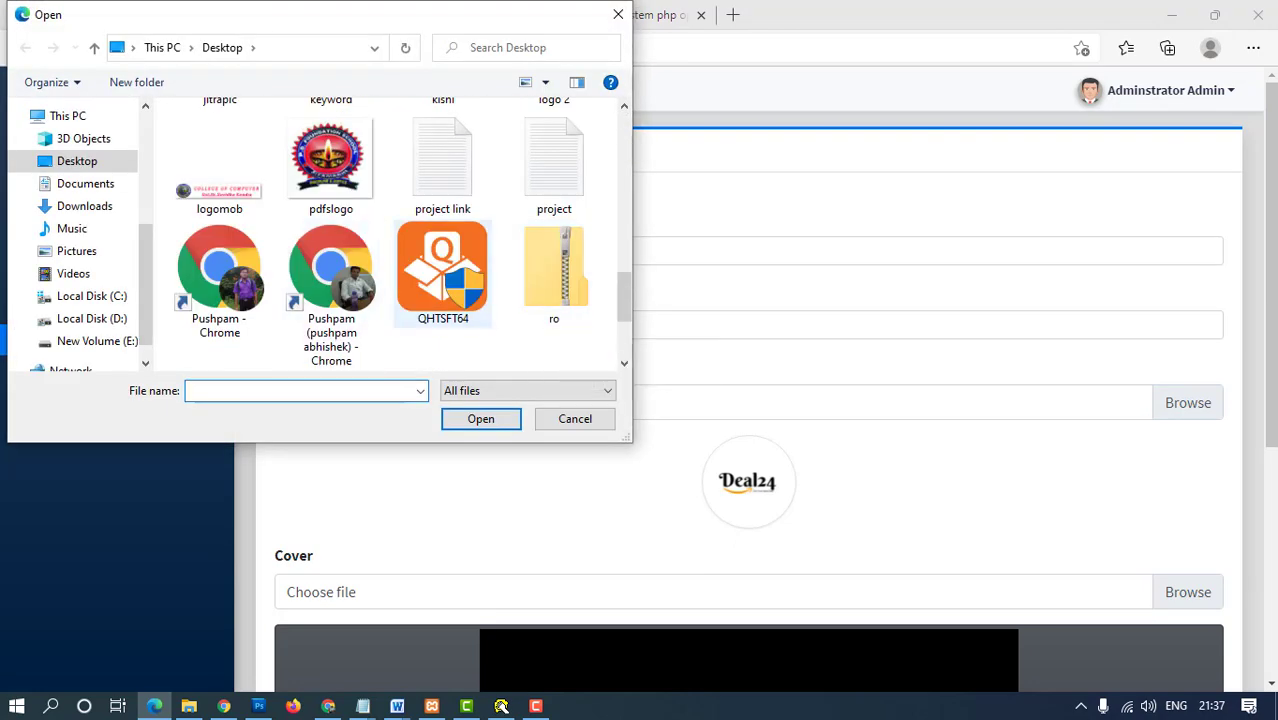
scroll(443, 320, down, 2)
scroll(443, 290, up, 7)
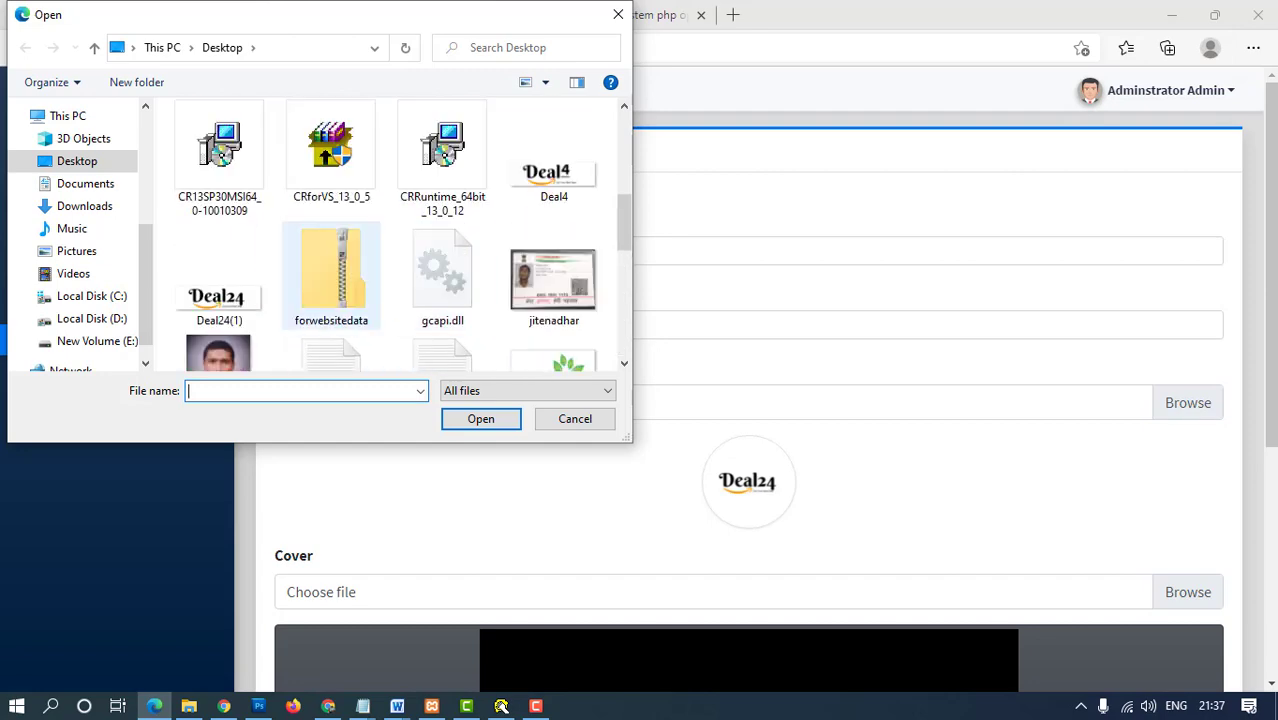
scroll(219, 300, down, 1)
click(575, 418)
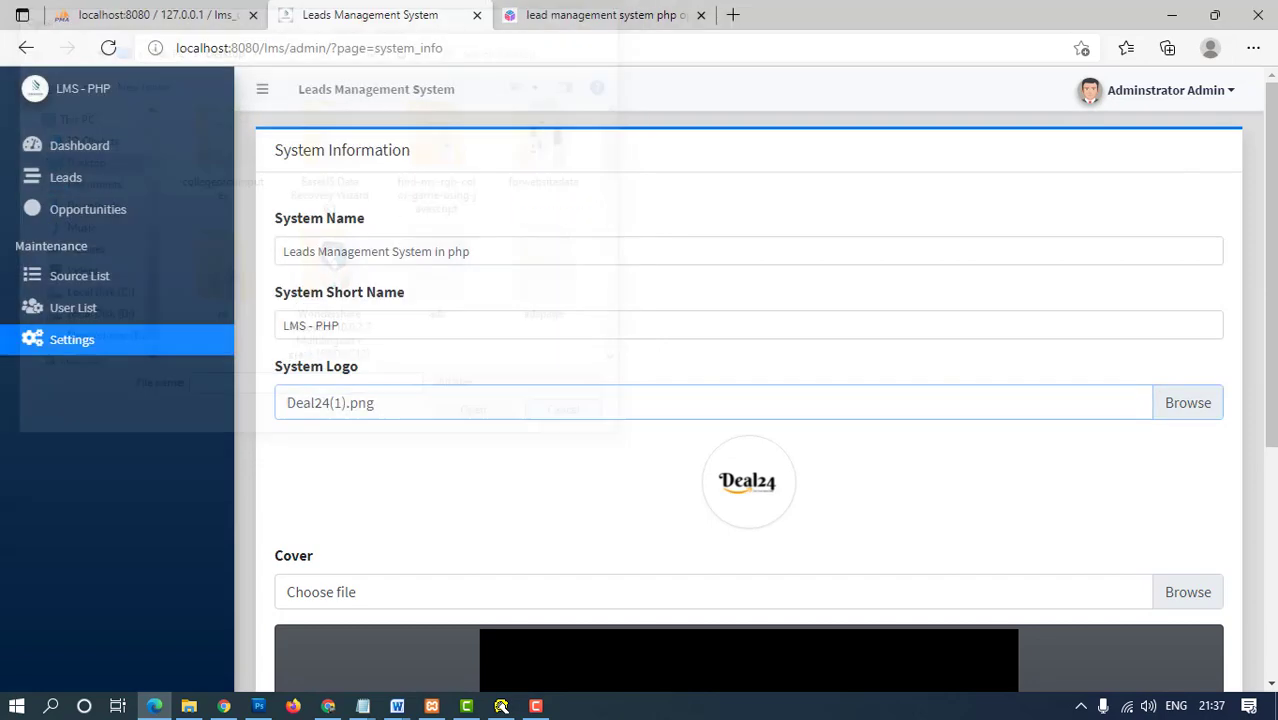
scroll(748, 400, down, 3)
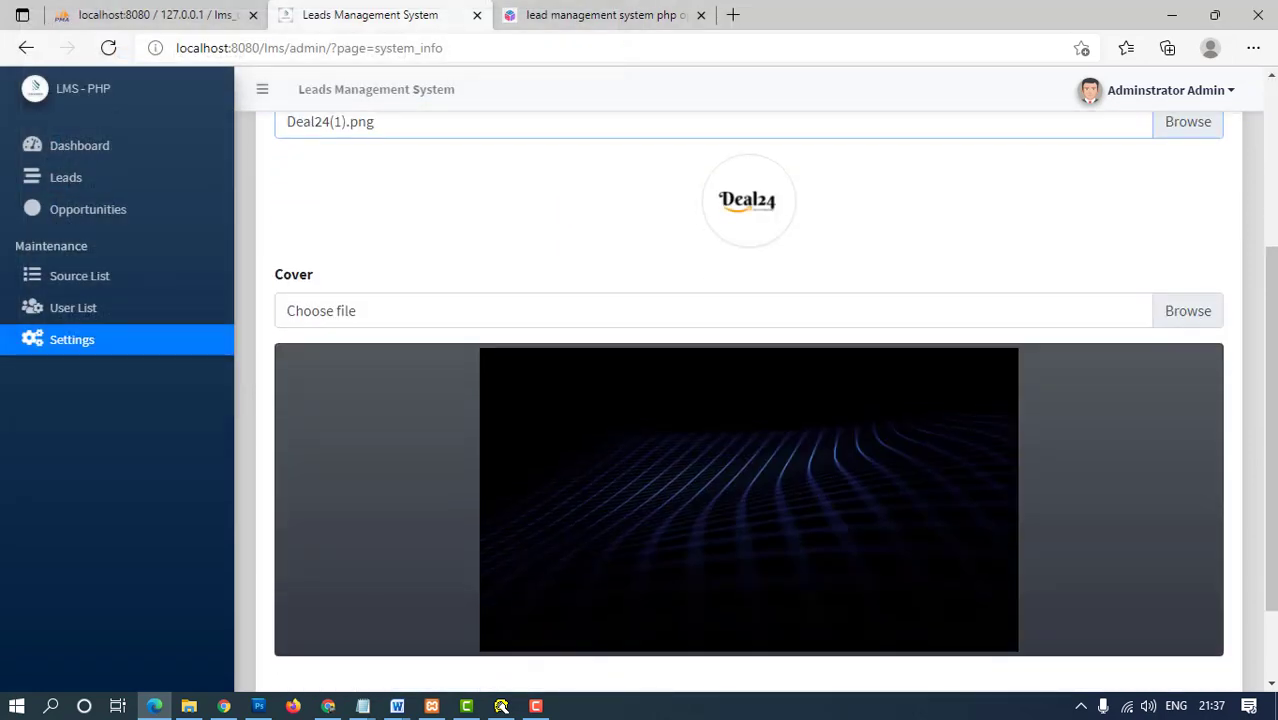
click(1188, 310)
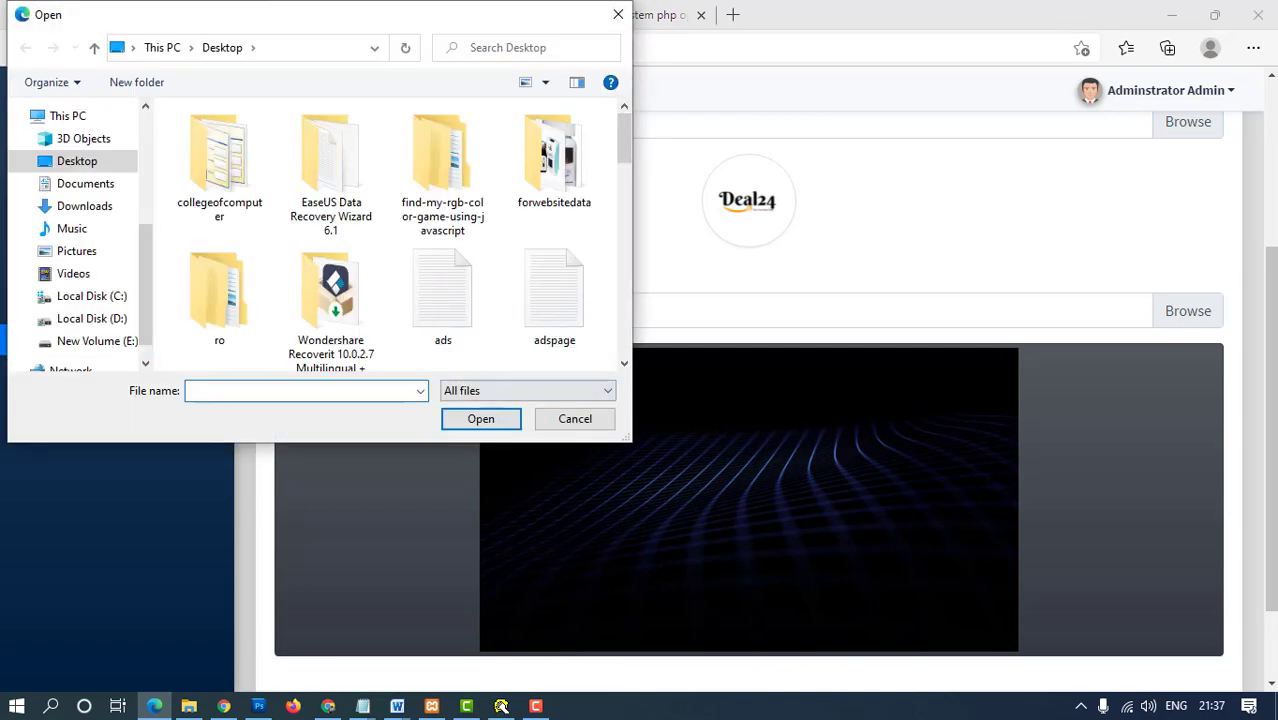
key(Escape)
- Open a new browser tab, abandon the typed address, and return to Leads Management System
key(ctrl+Tab)
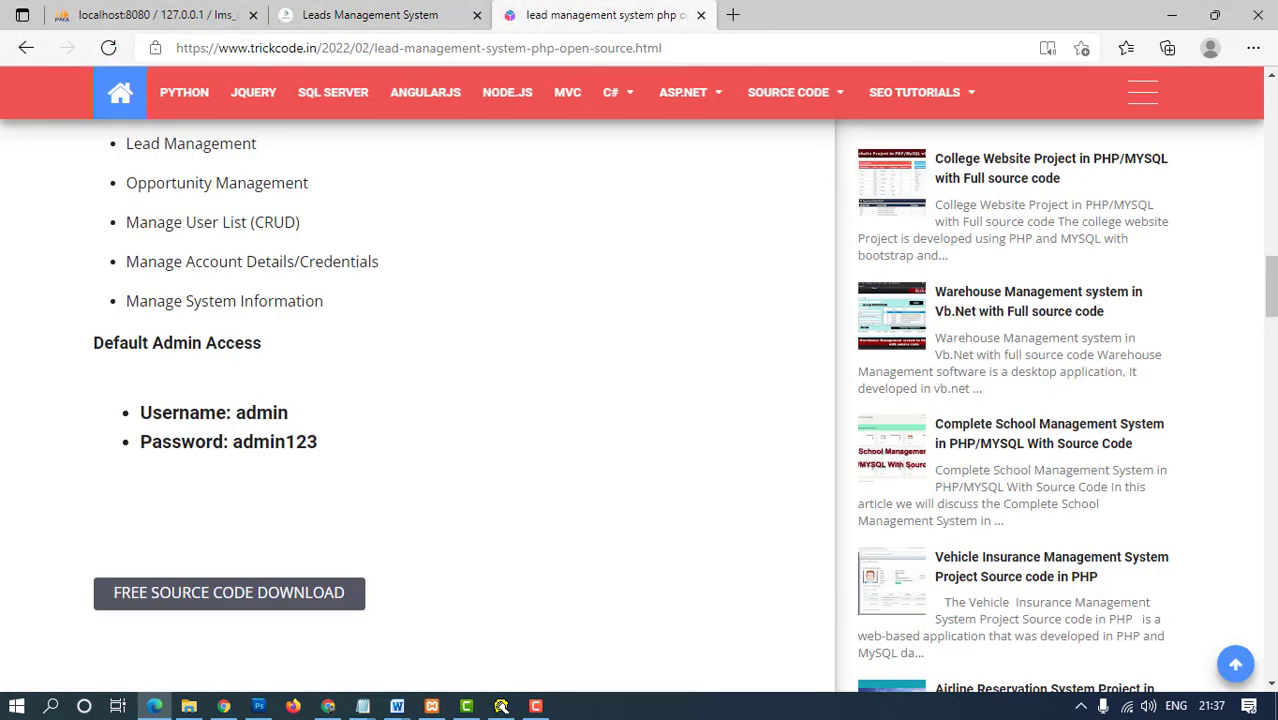
key(ctrl+t)
text(coe)
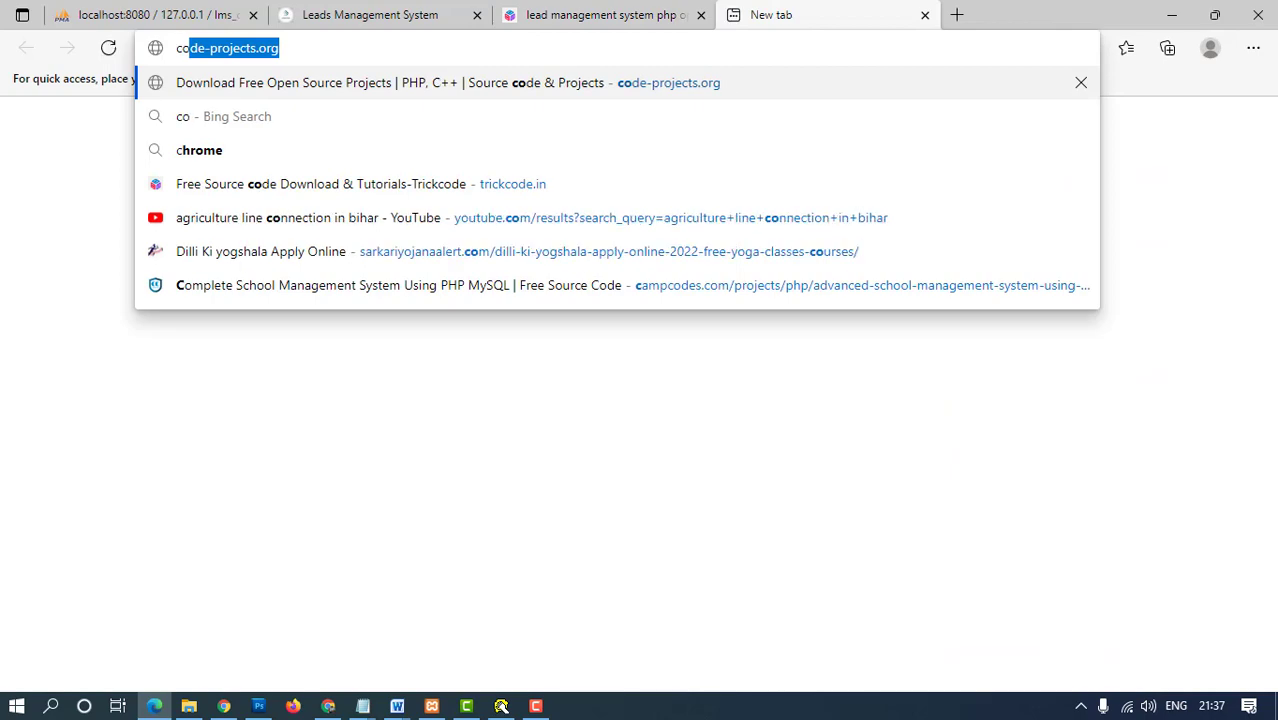
text(v)
key(BackSpace)
key(BackSpace)
key(BackSpace)
key(BackSpace)
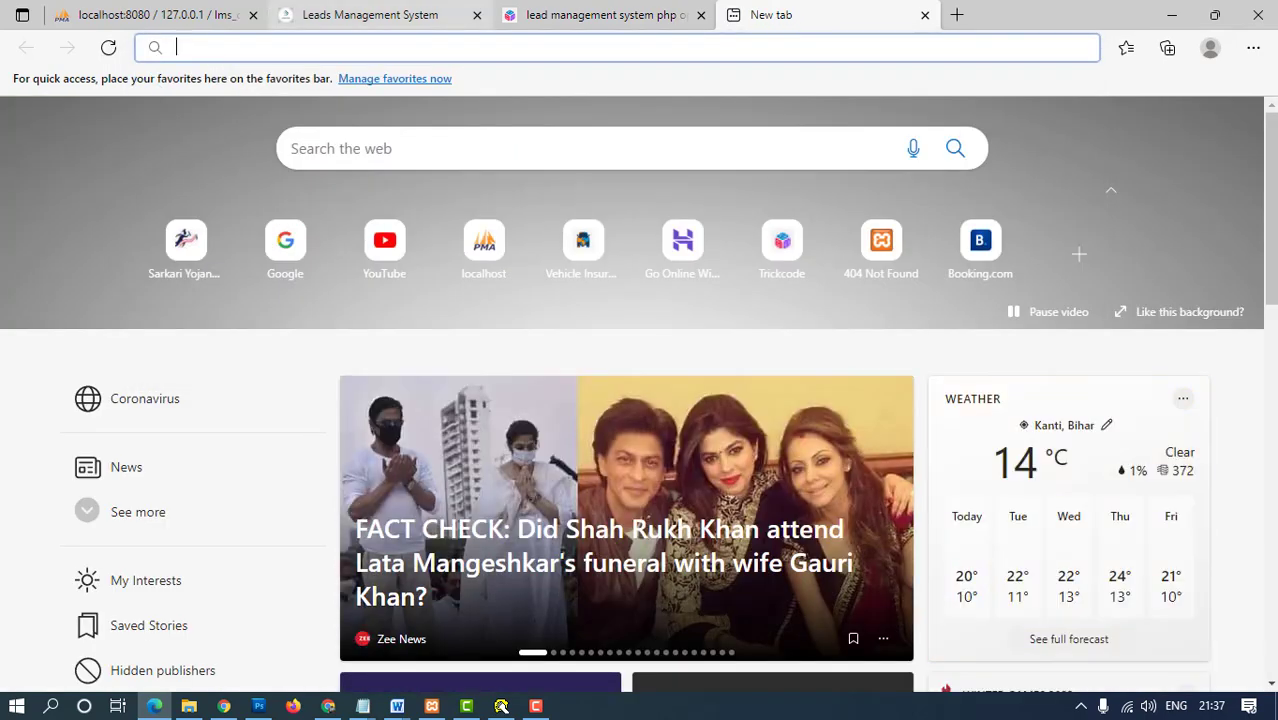
key(ctrl+2)
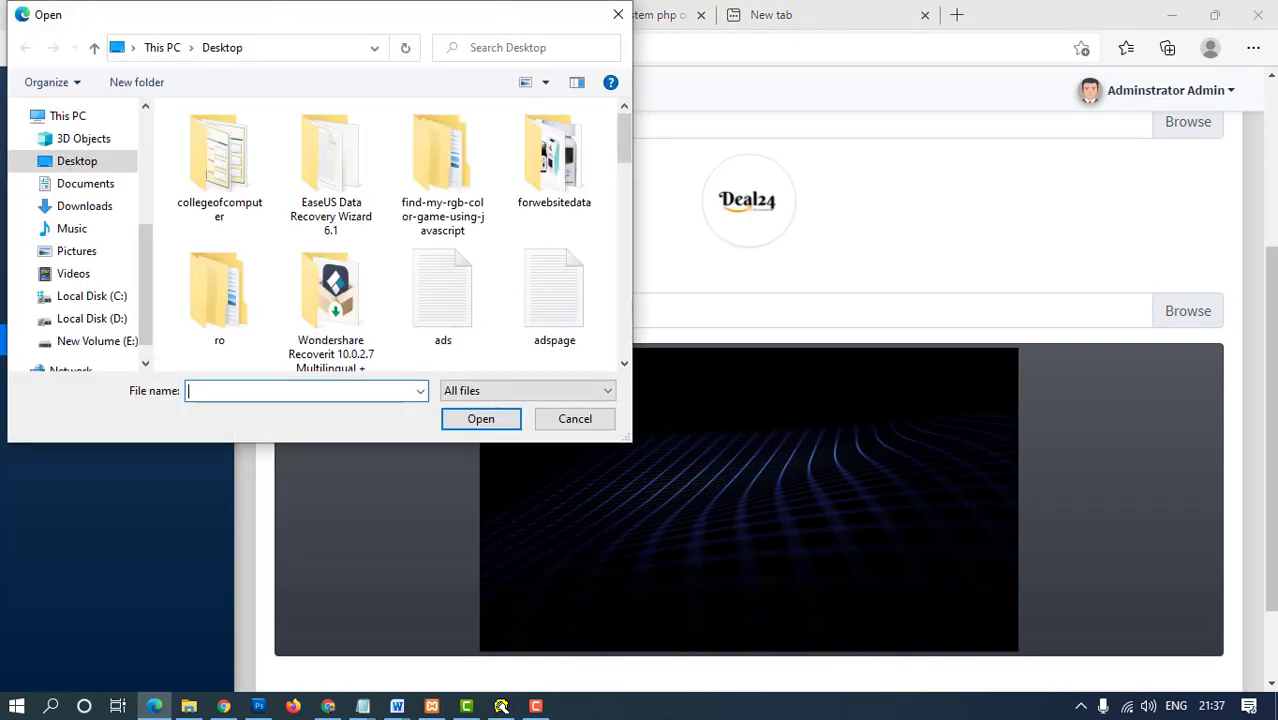
- Browse Downloads and Saved Pictures for a cover image, cancel, and reload the settings page
click(84, 206)
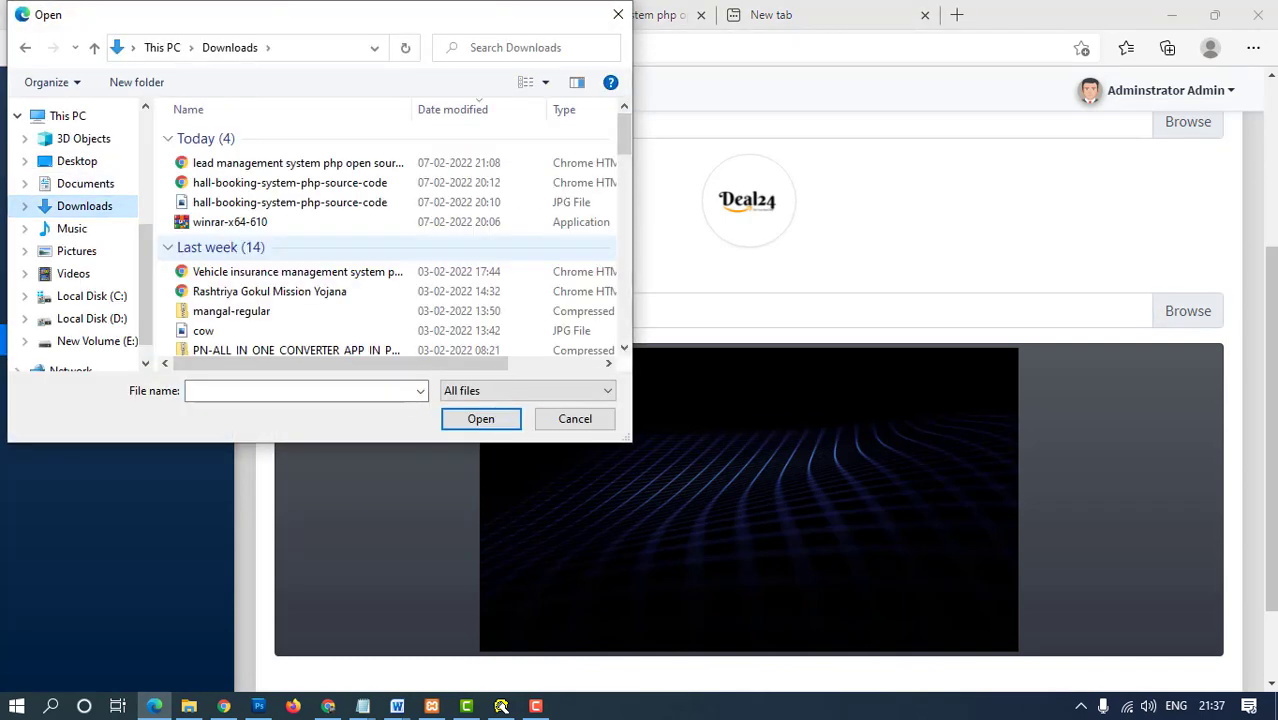
scroll(390, 236, down, 10)
scroll(390, 246, down, 6)
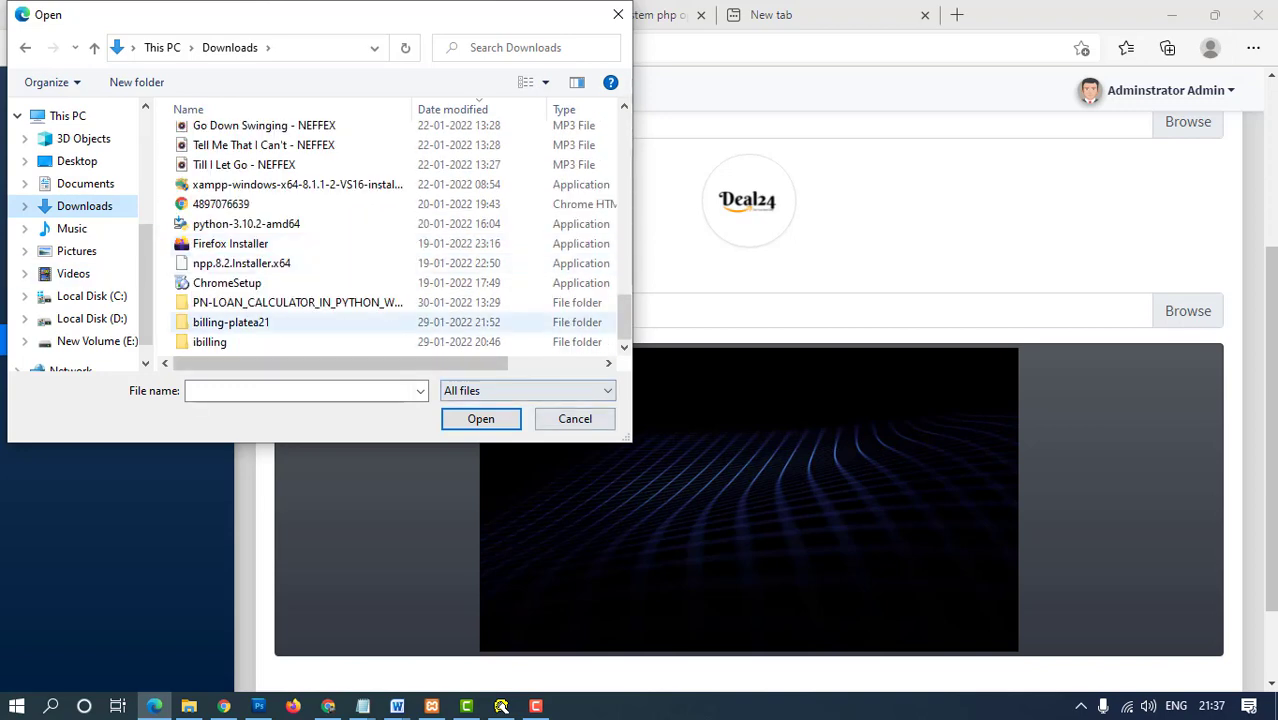
click(76, 251)
double_click(335, 160)
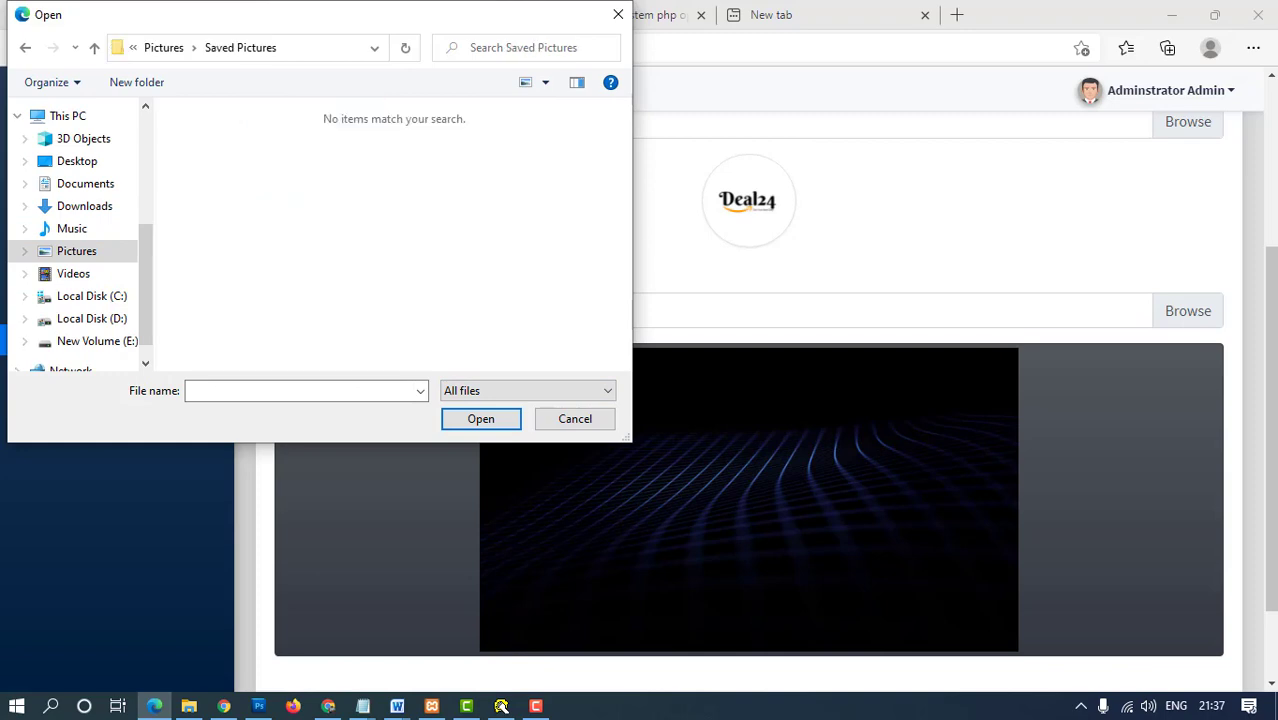
click(575, 419)
scroll(740, 400, up, 3)
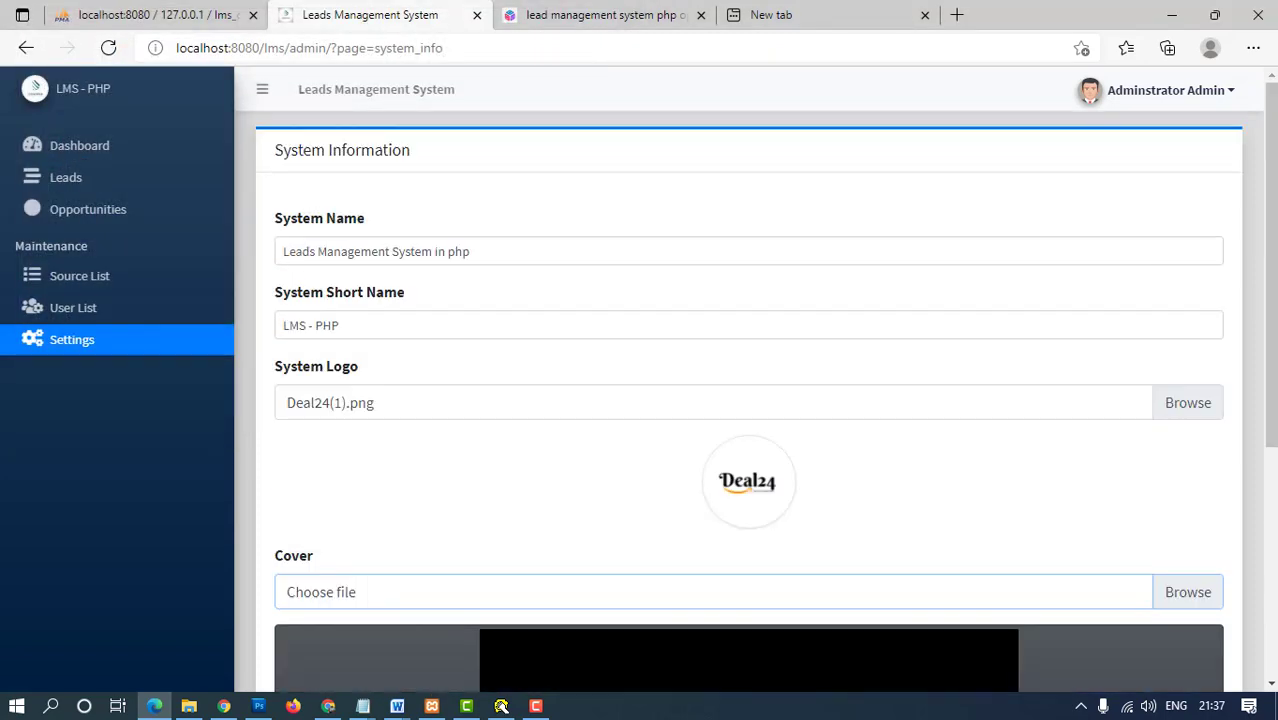
scroll(740, 400, down, 4)
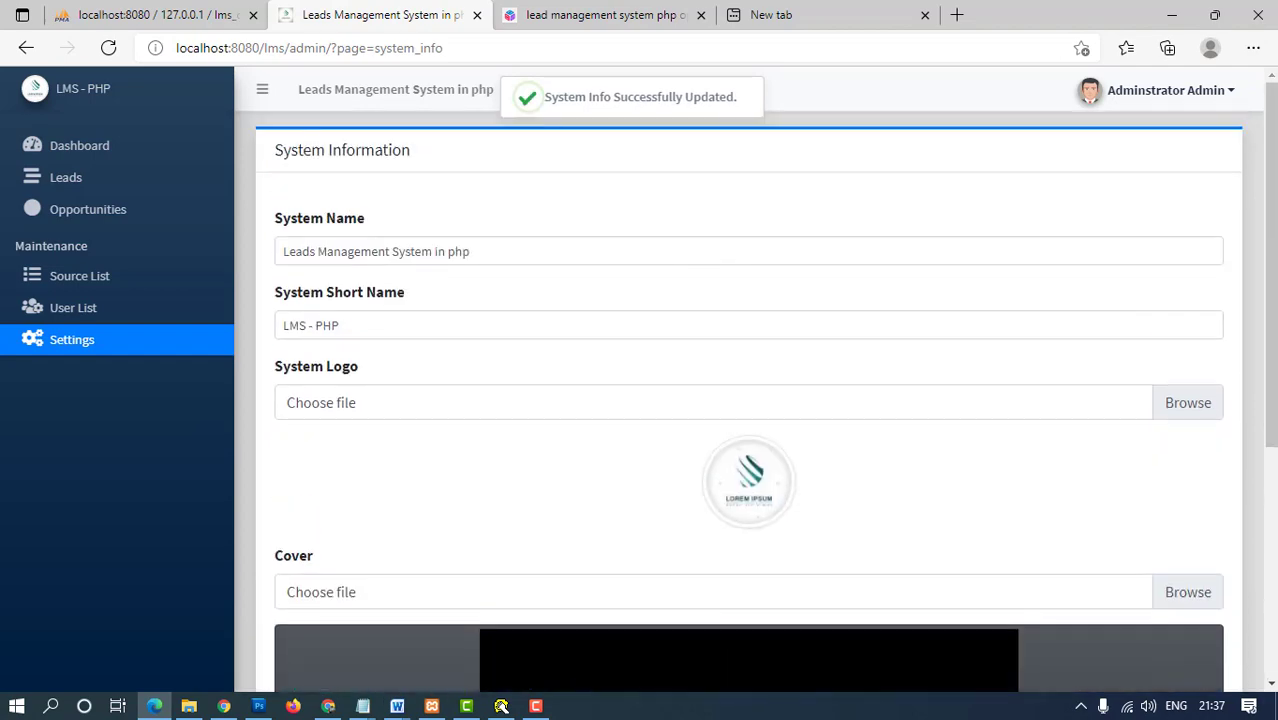
key(F5)
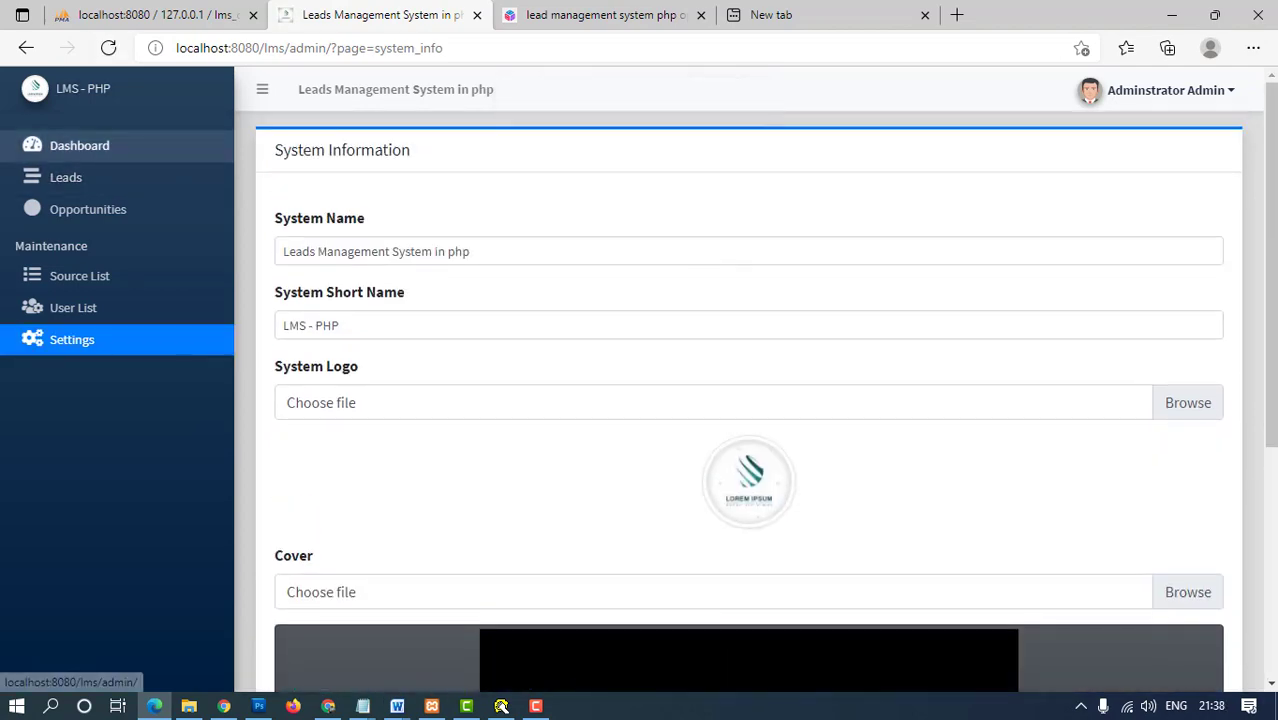
- Review the dashboard's Total Lead Sources, Leads, Opportunities and System Users cards, then go to Leads
click(79, 145)
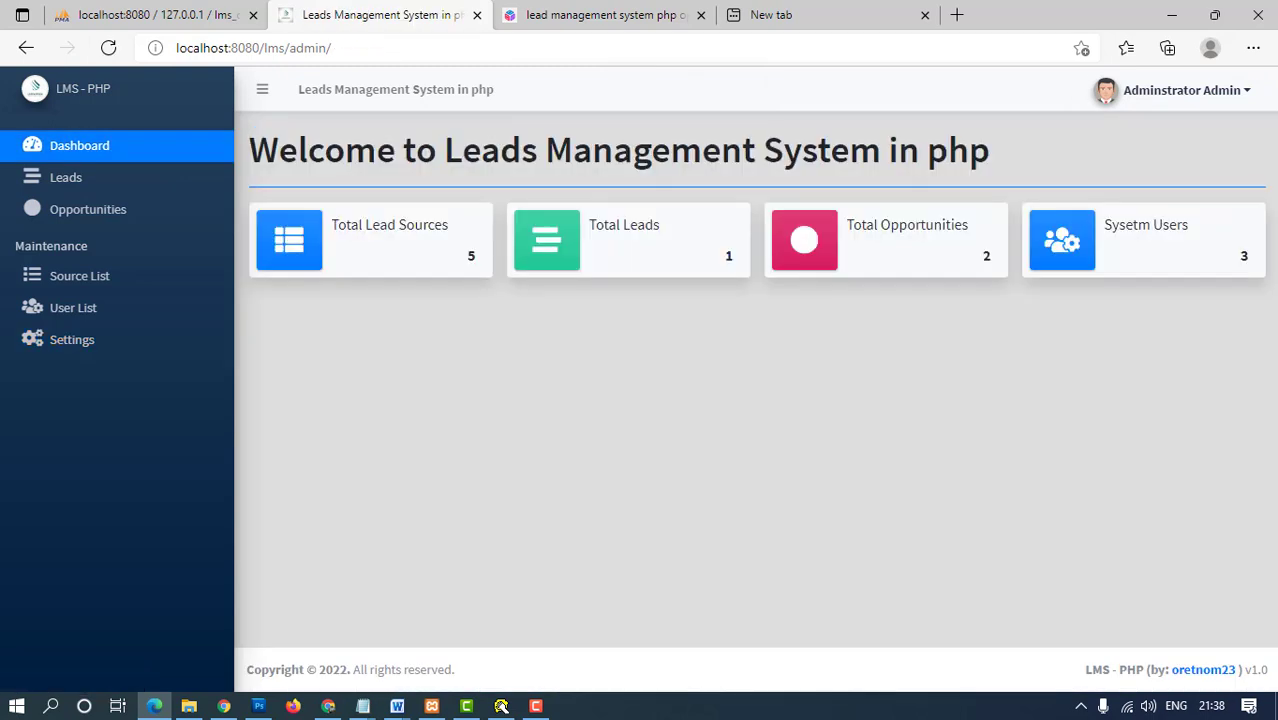
drag(362, 224, 448, 224)
drag(660, 224, 589, 224)
drag(968, 224, 847, 224)
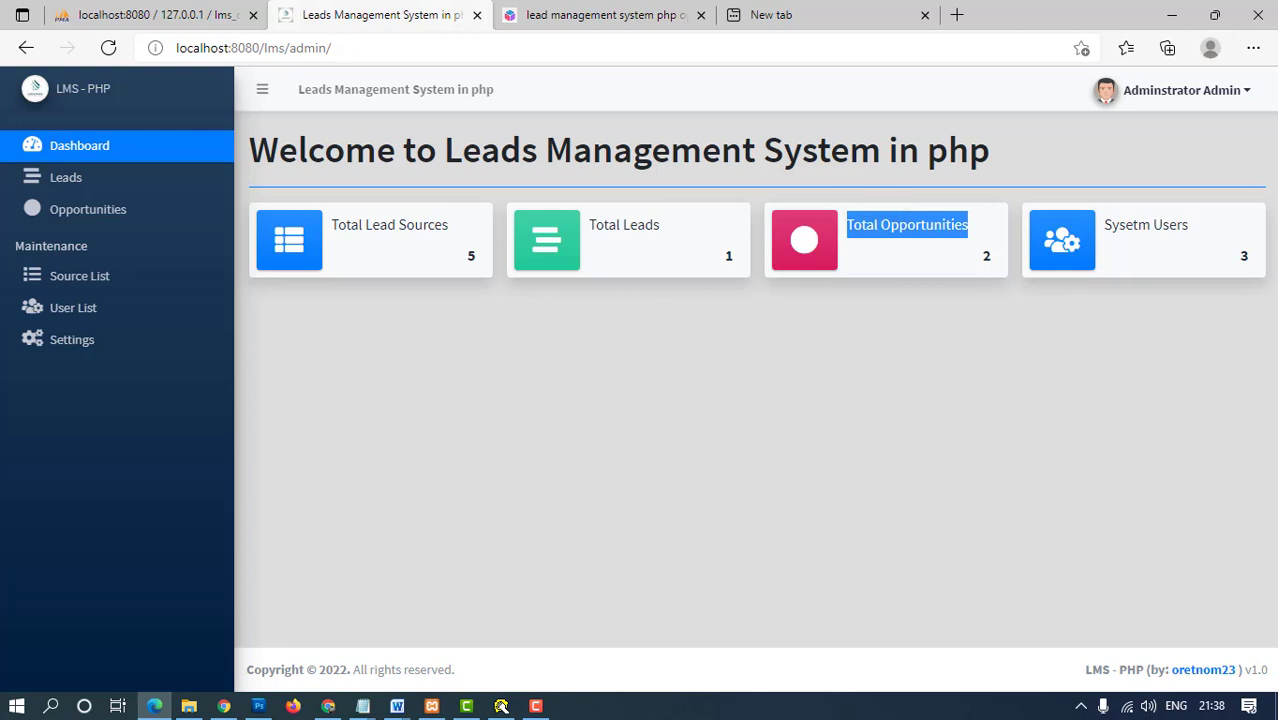
drag(1188, 224, 1104, 224)
click(1110, 190)
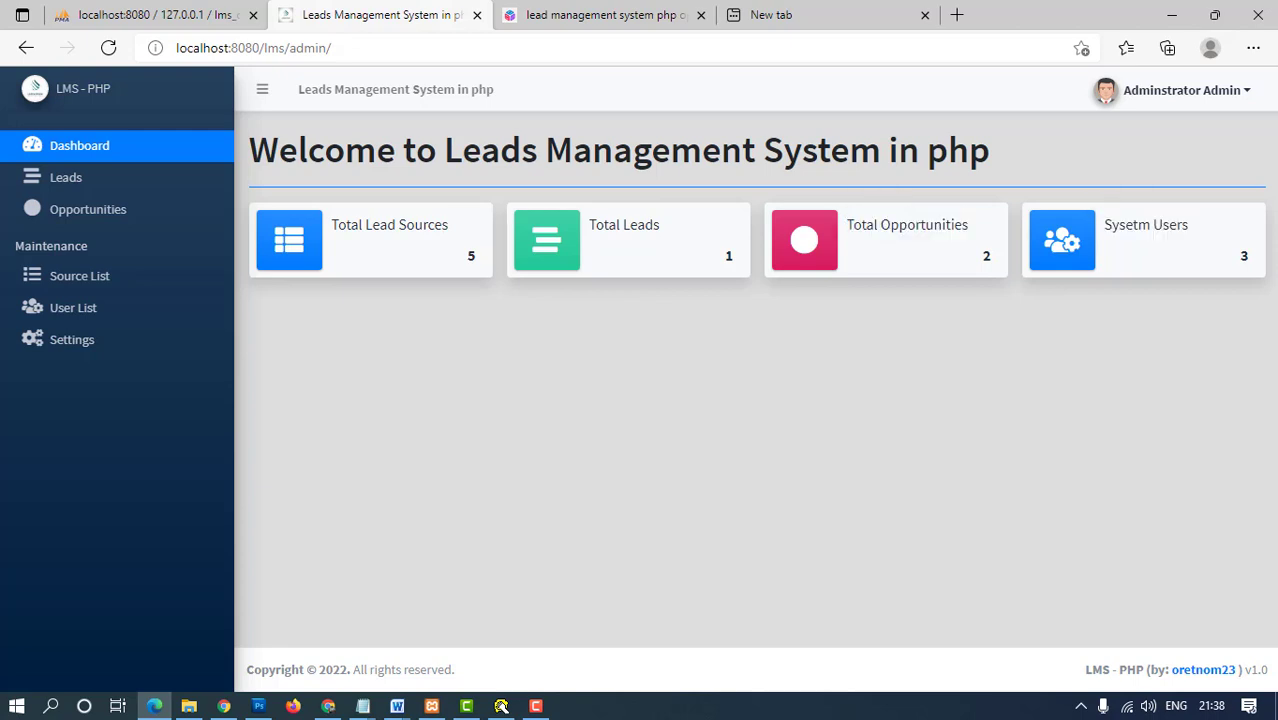
click(66, 177)
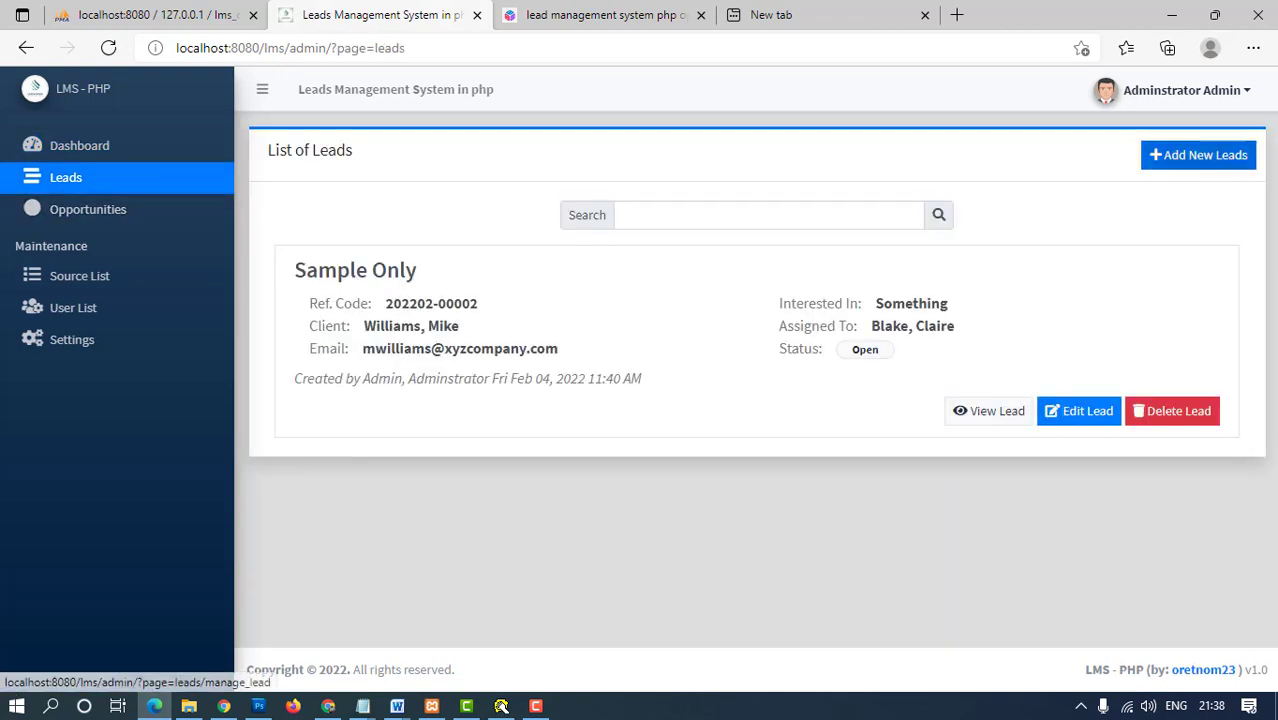
- Start a new lead and enter the lead's first, middle and last name
click(1198, 155)
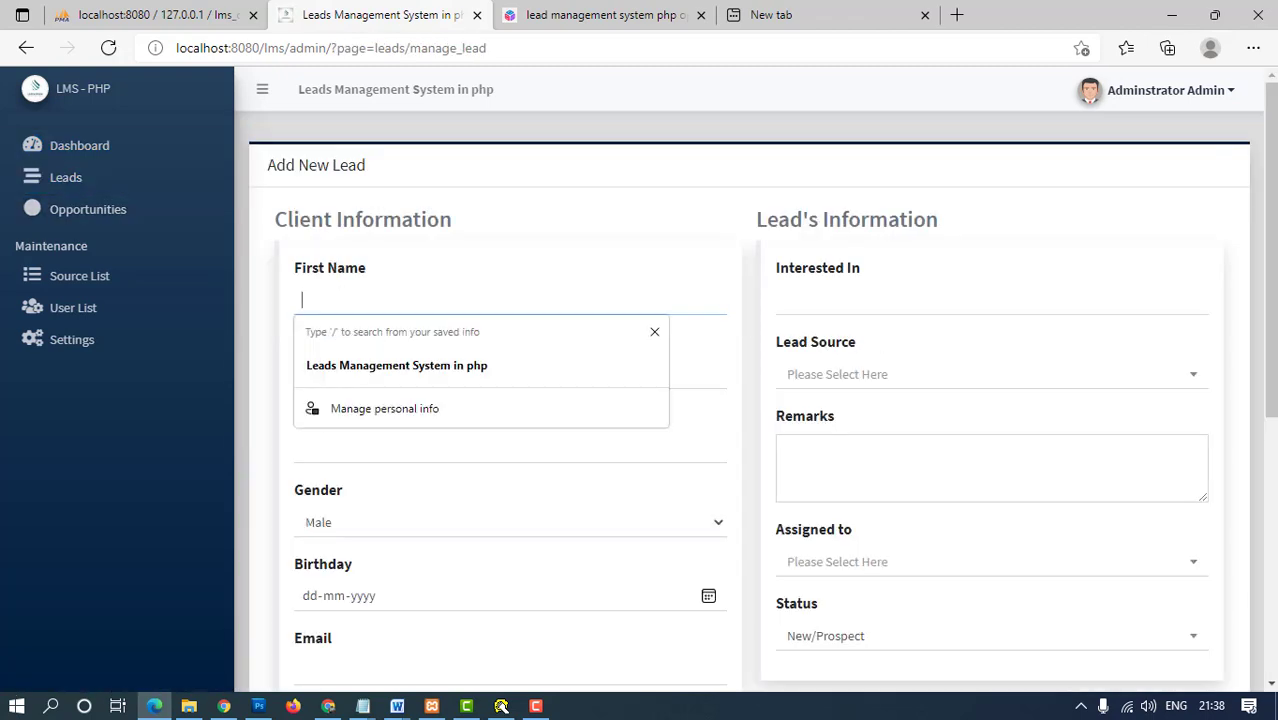
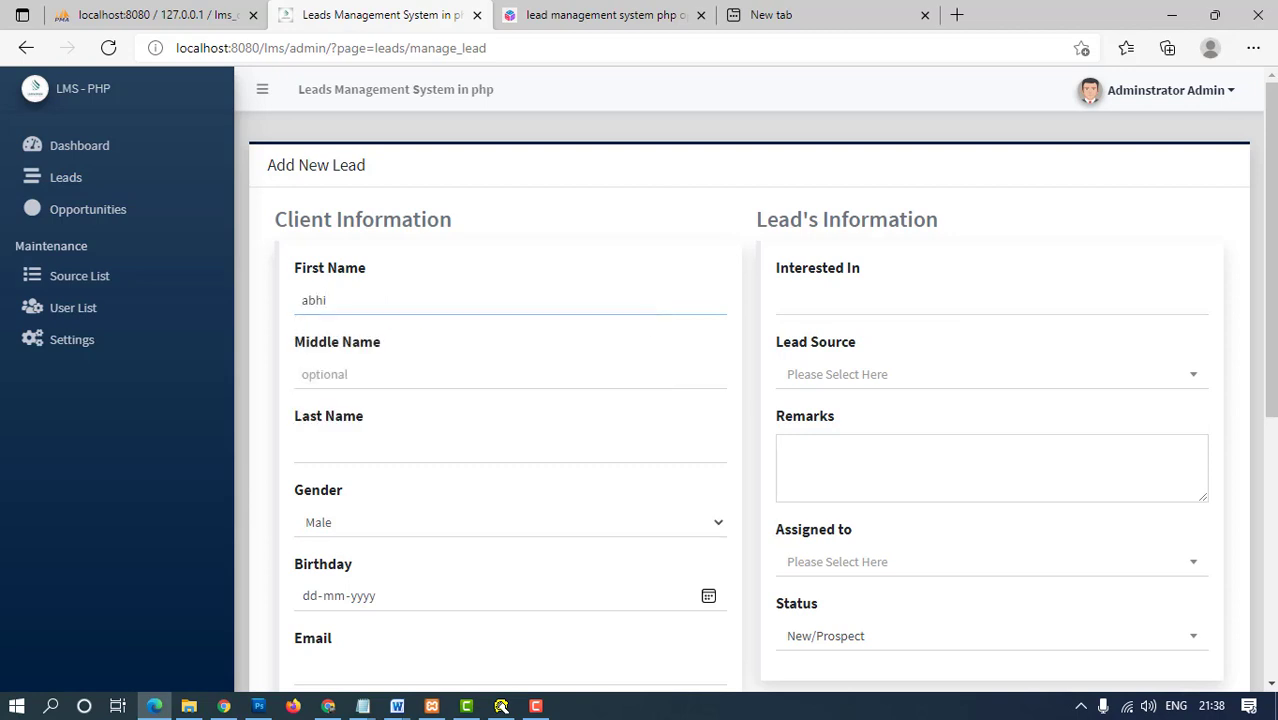
click(320, 374)
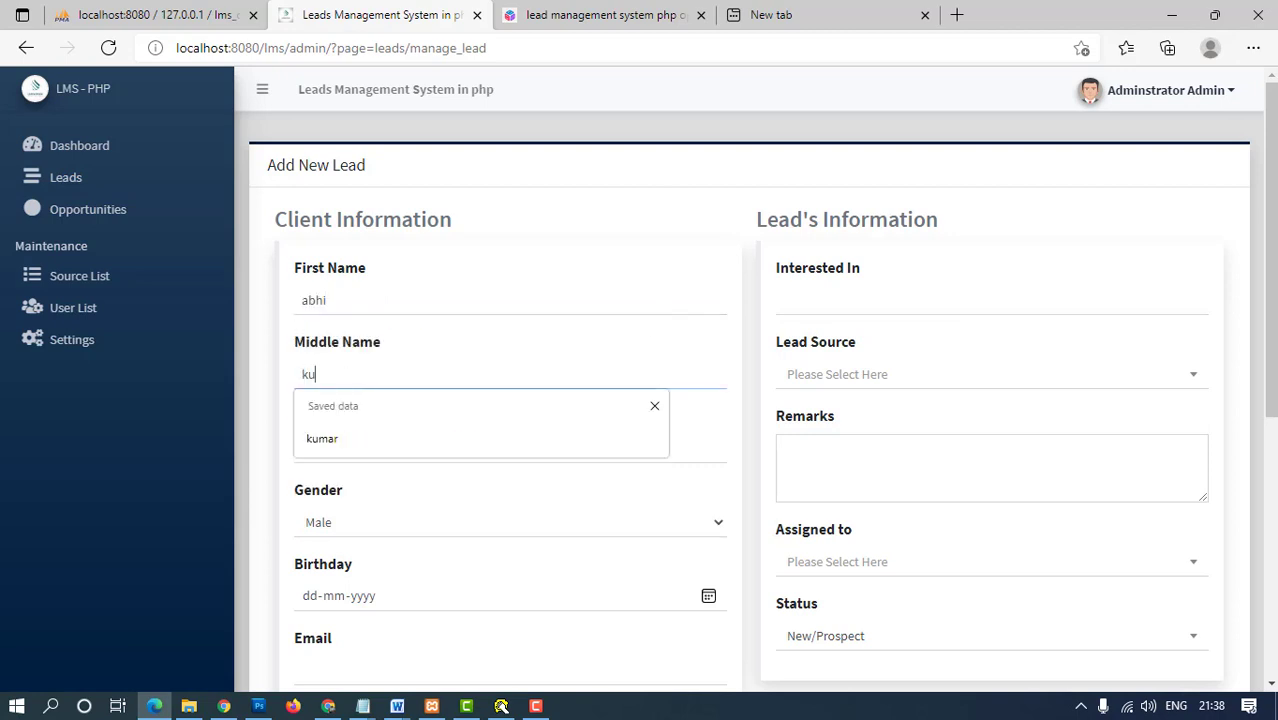
click(450, 450)
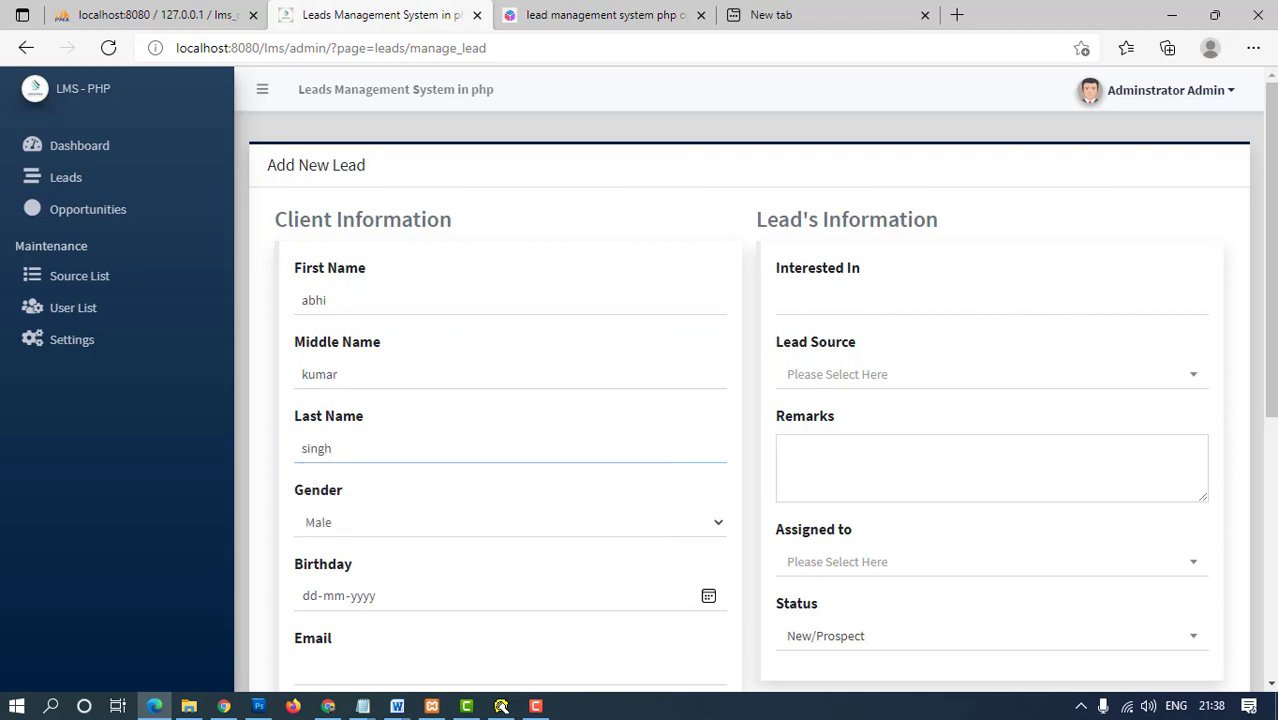
scroll(745, 400, down, 2)
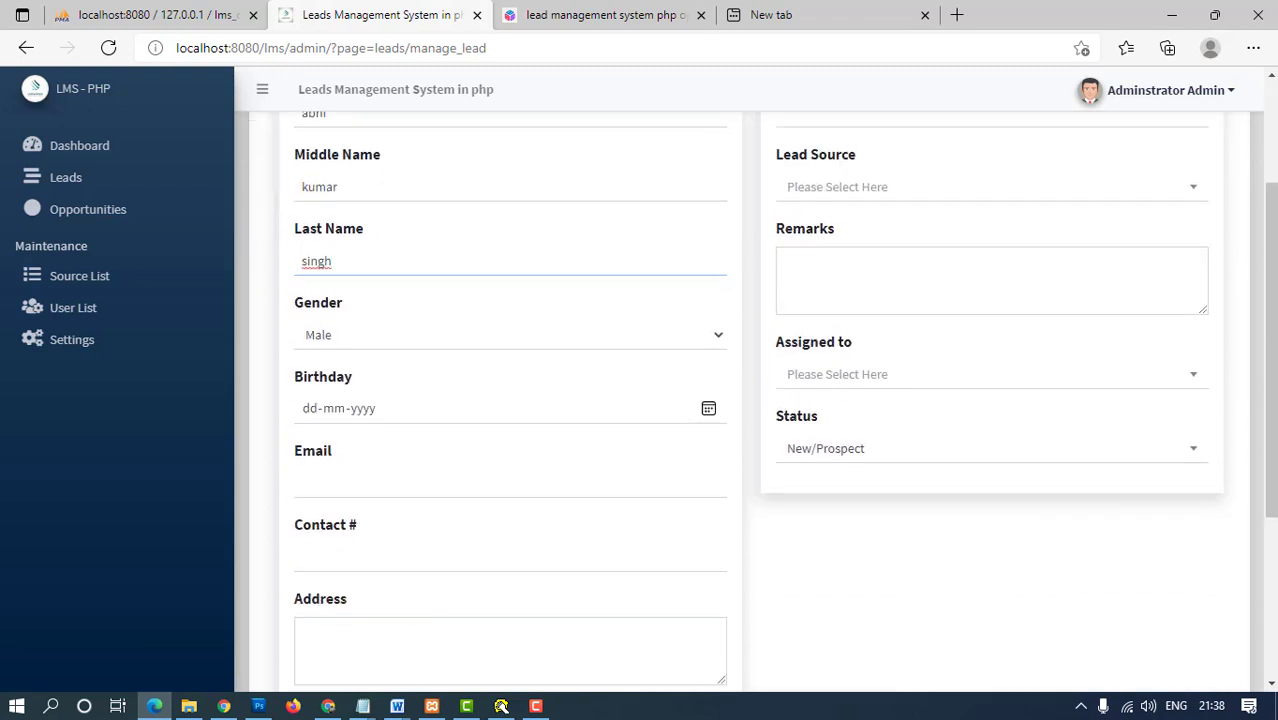
- Fill in the lead's birthday (30), e-mail address and contact number
click(310, 408)
text(30-06-1990)
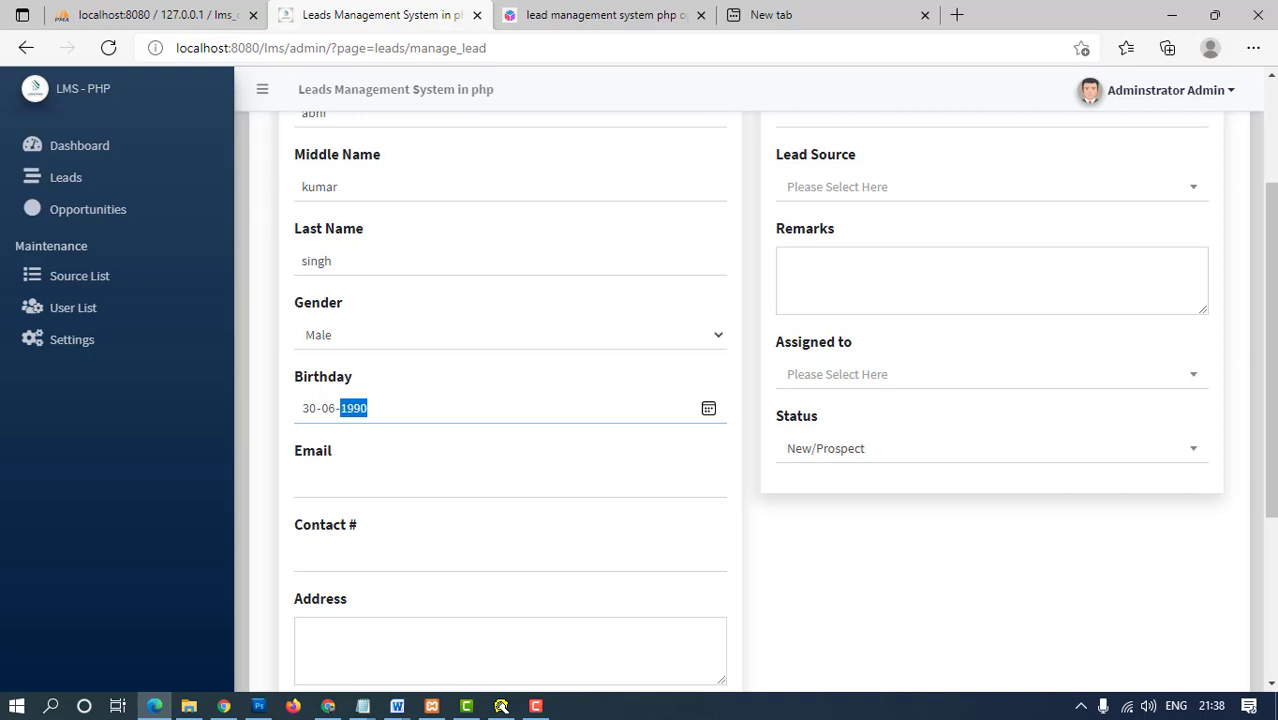
key(Tab)
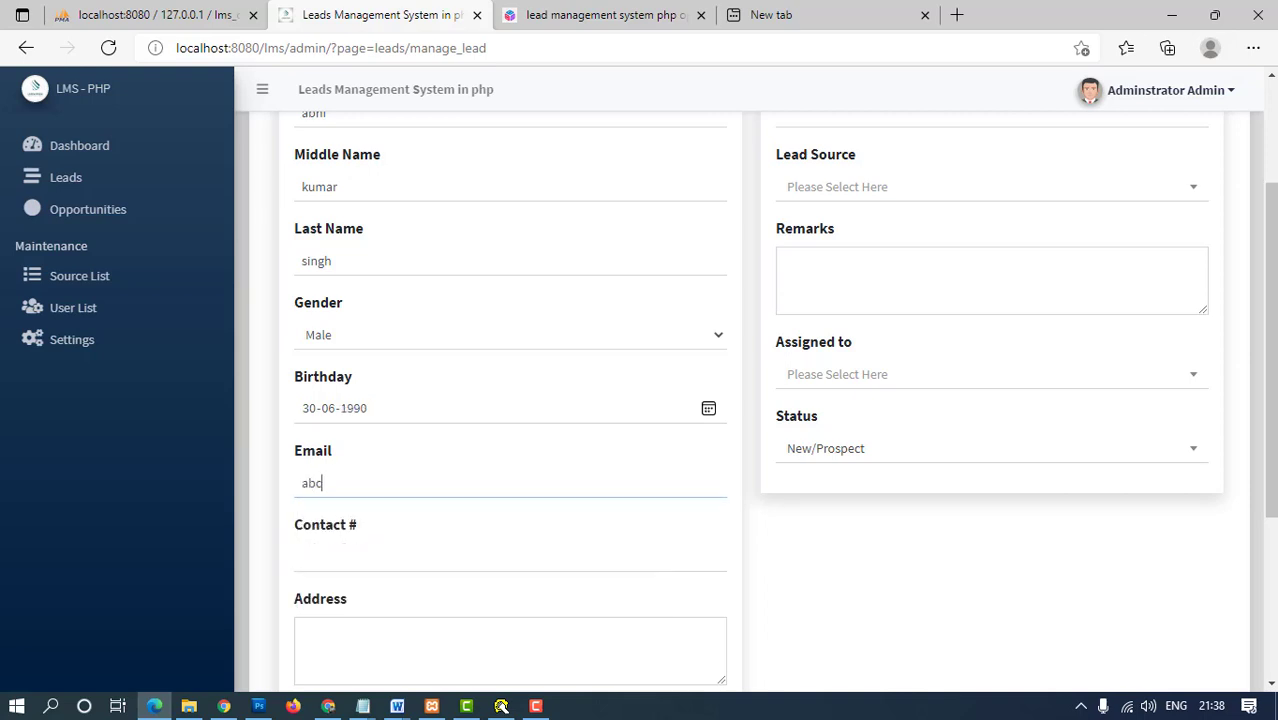
key(Tab)
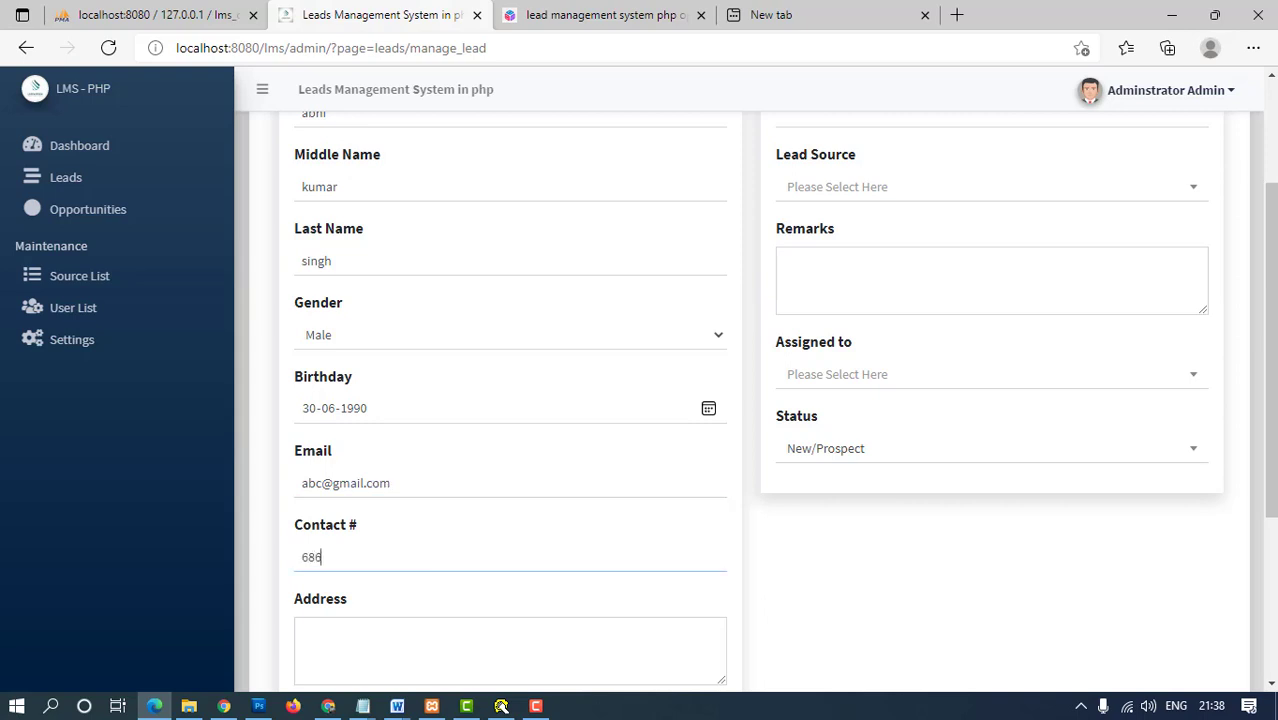
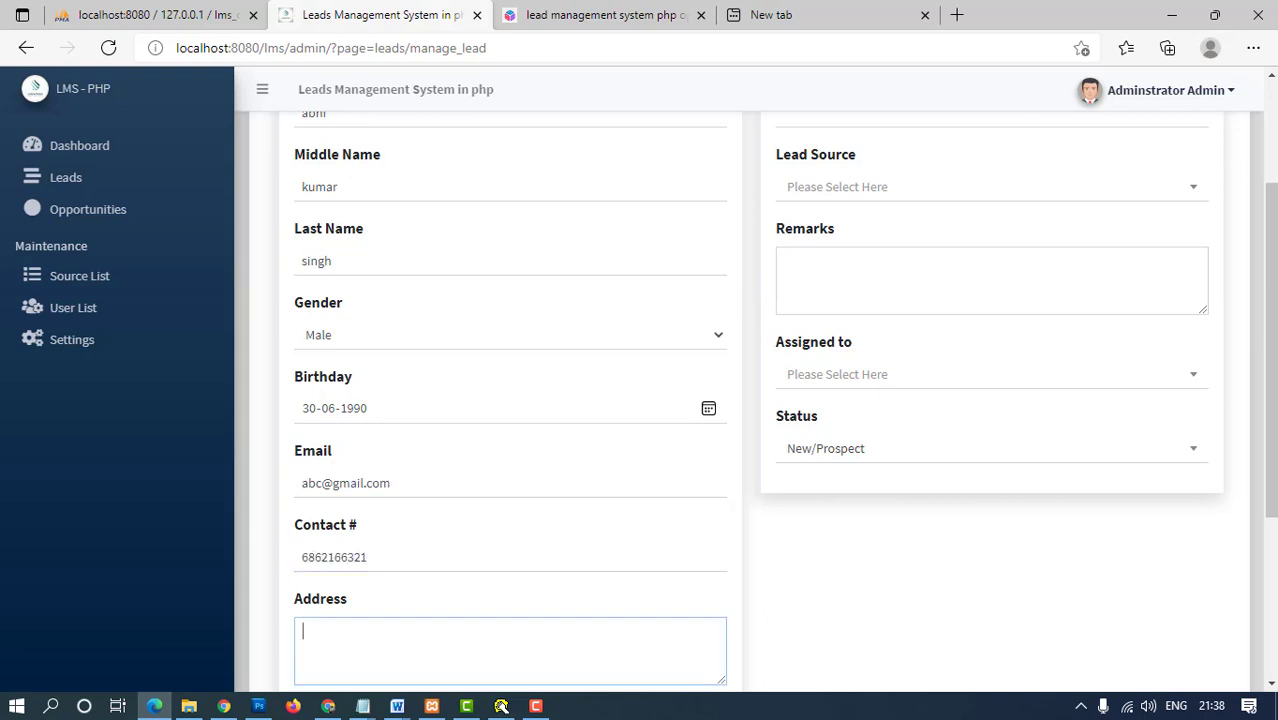
text(india)
- Set Interested In to 'php' and the lead source to Google Ads
key(Tab)
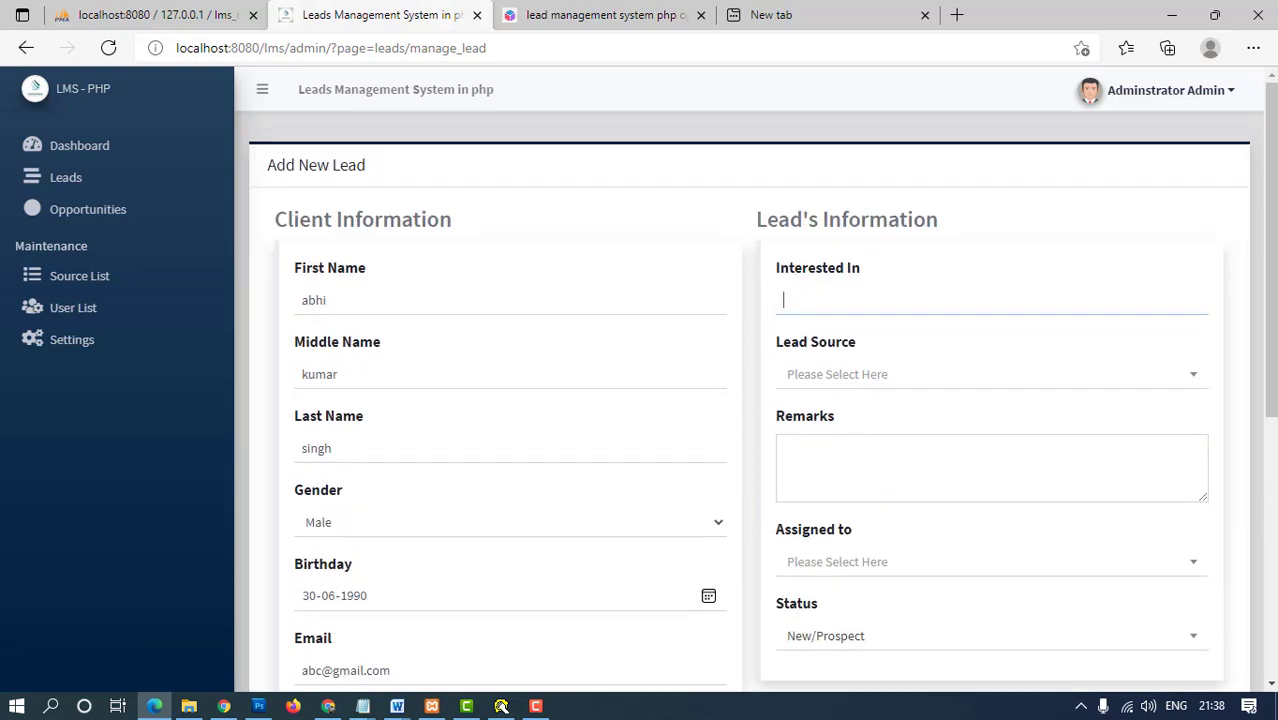
text(php)
key(Tab)
key(Down)
key(Down)
key(Down)
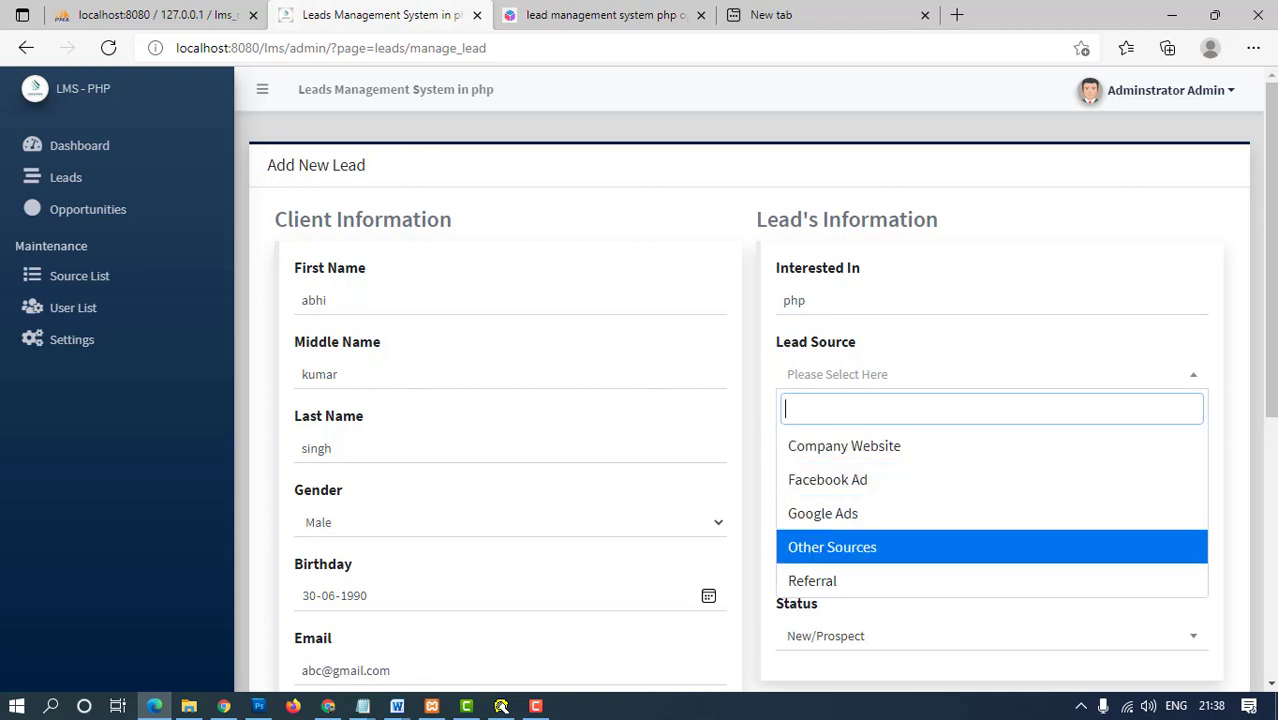
key(Return)
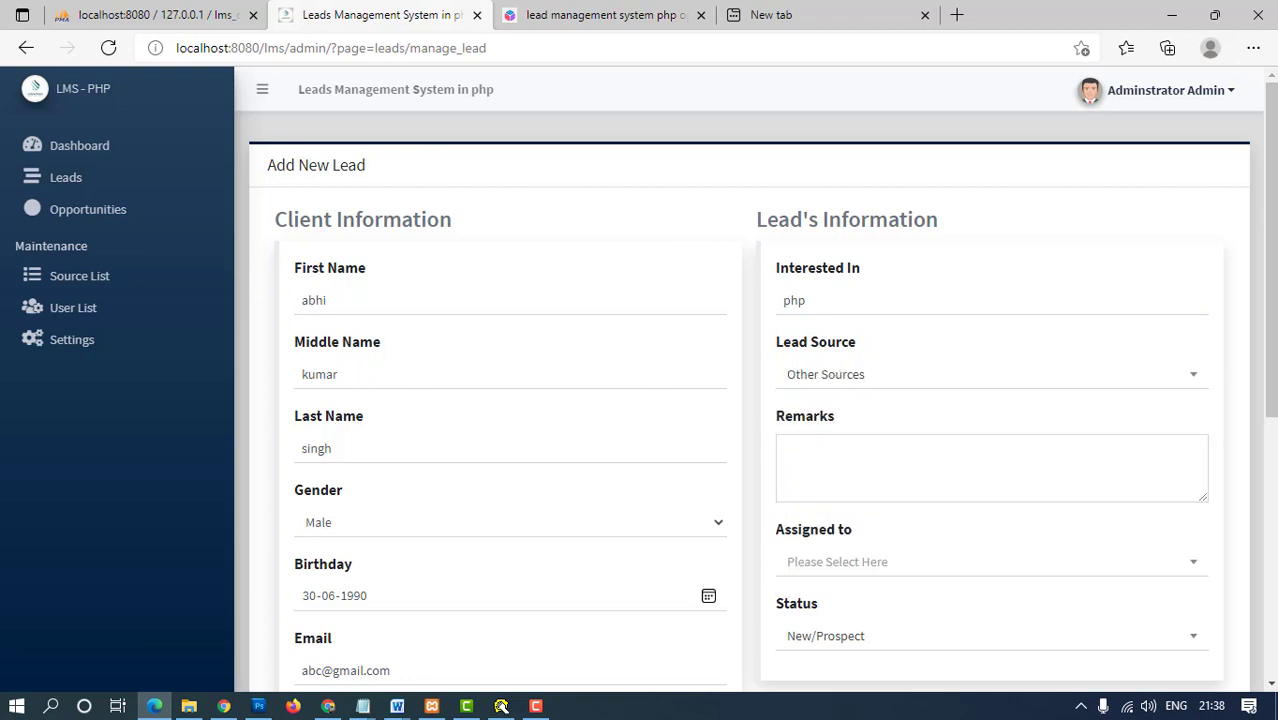
click(790, 450)
key(shift+Tab)
key(Down)
key(Up)
key(Up)
key(Up)
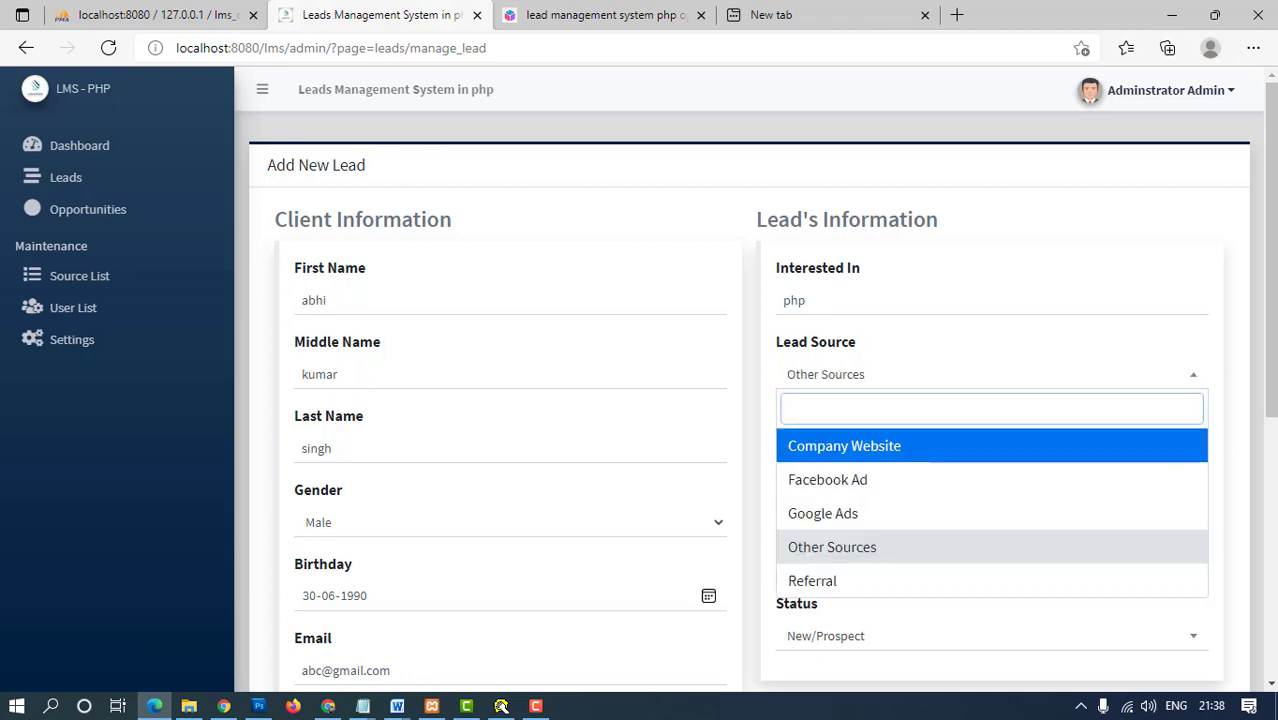
key(Down)
key(Down)
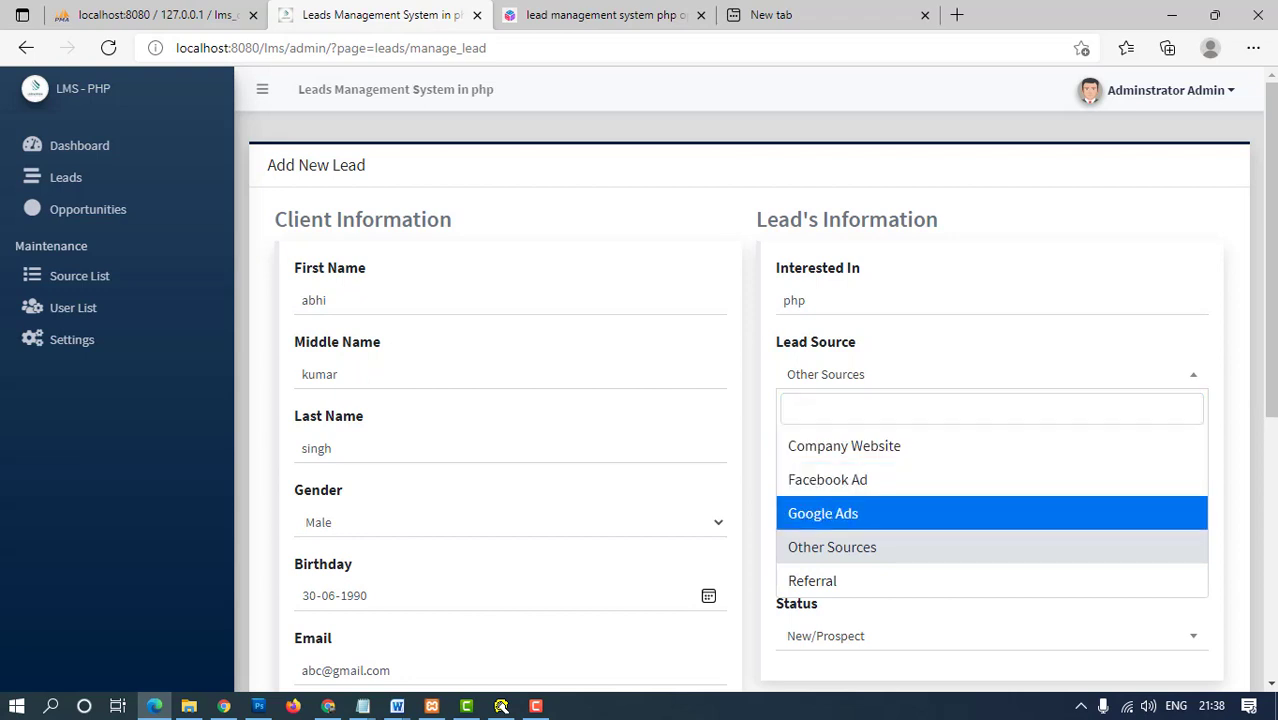
key(Return)
- Assign the lead to a staff member and keep status New/Prospect
key(Tab)
scroll(760, 400, down, 2)
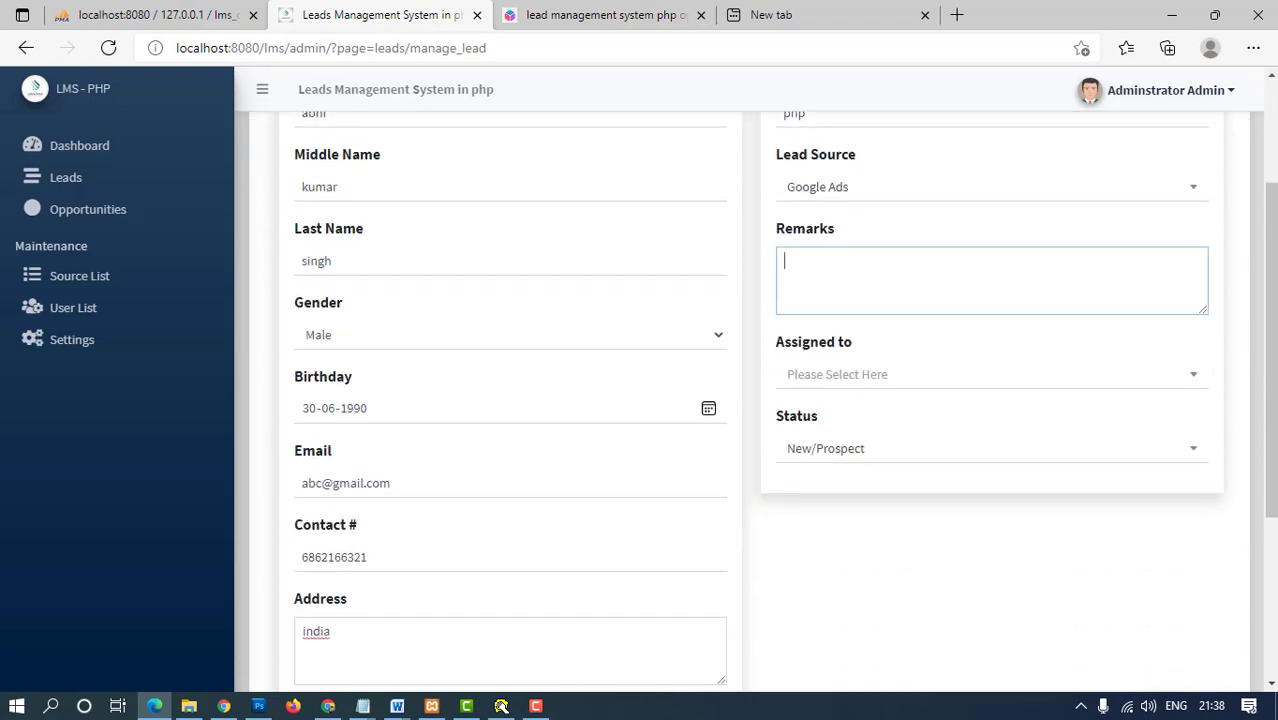
key(Tab)
key(Down)
key(Down)
key(Down)
key(Up)
key(Down)
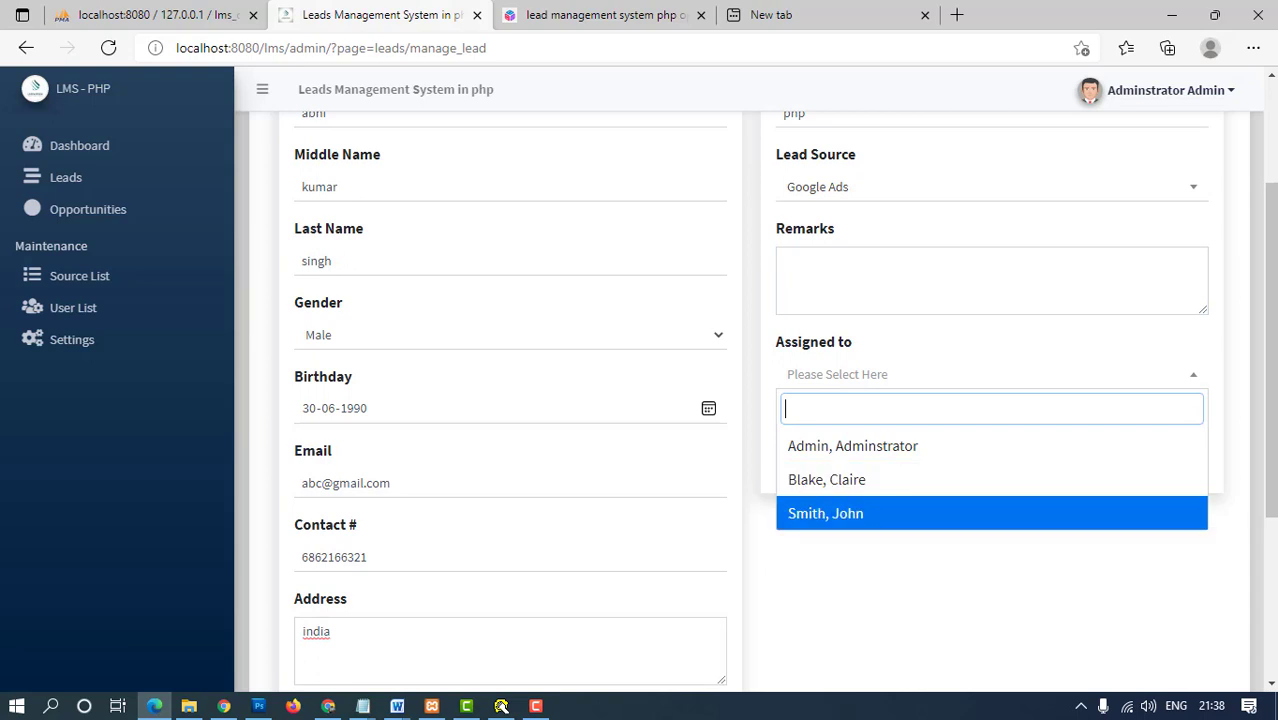
key(Return)
key(Down)
key(Up)
key(Return)
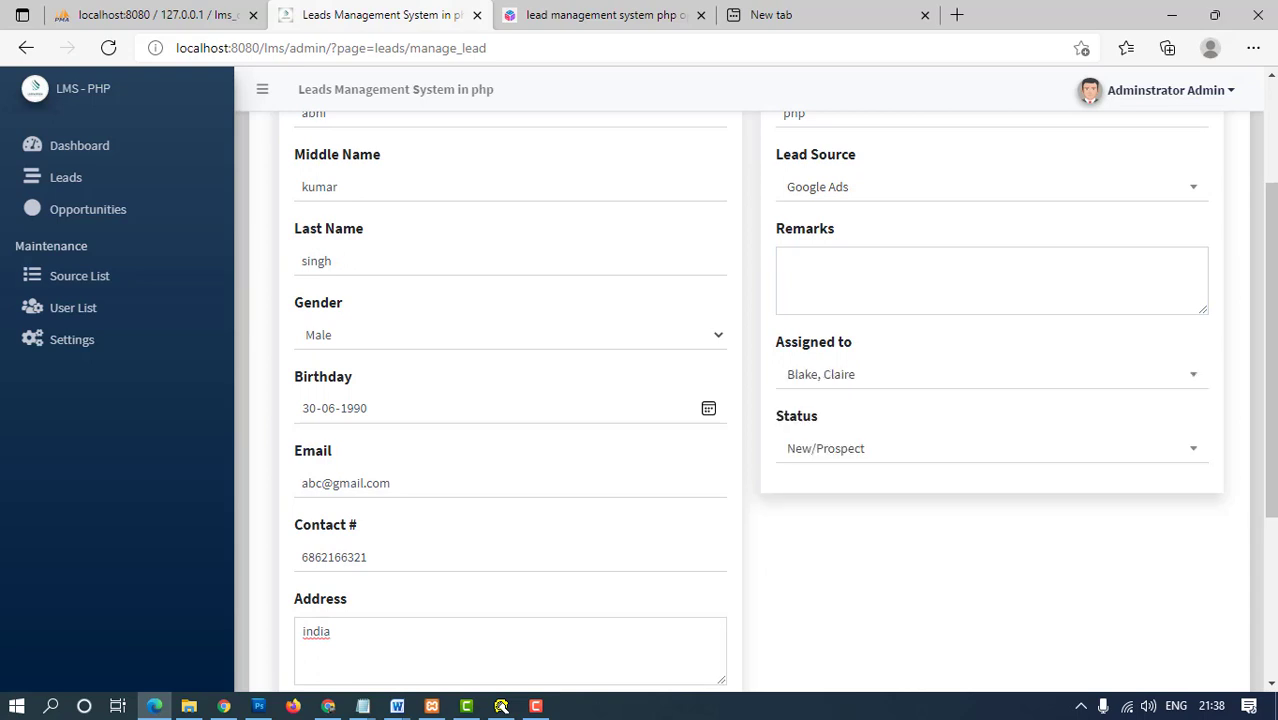
key(Tab)
key(Down)
key(Down)
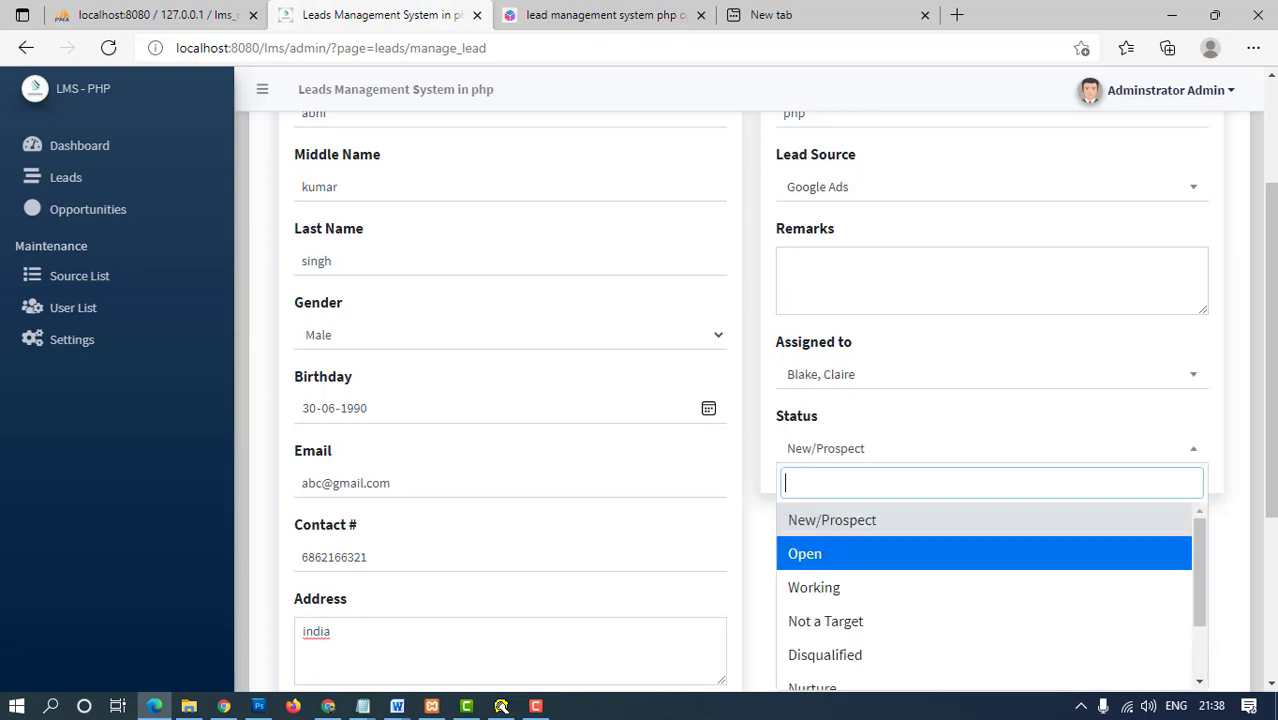
key(Up)
key(Return)
- Enter 'google' in Remarks and save the lead information
scroll(755, 400, down, 3)
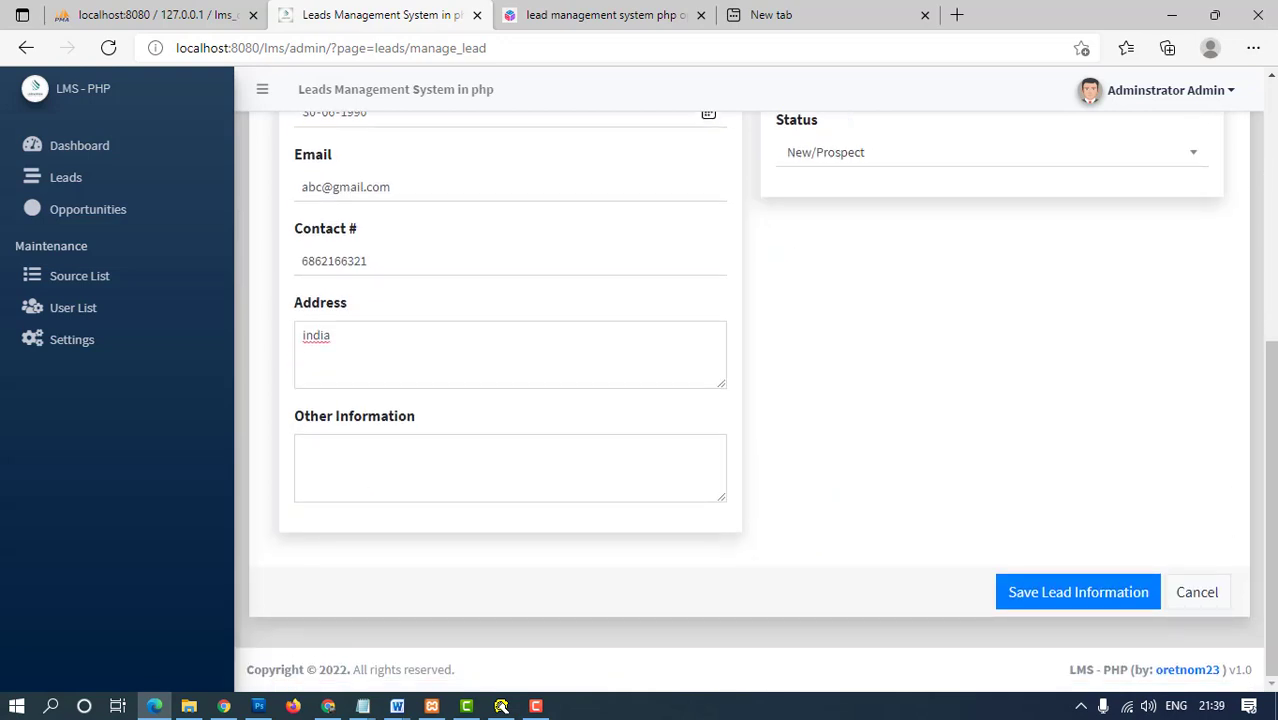
click(1078, 592)
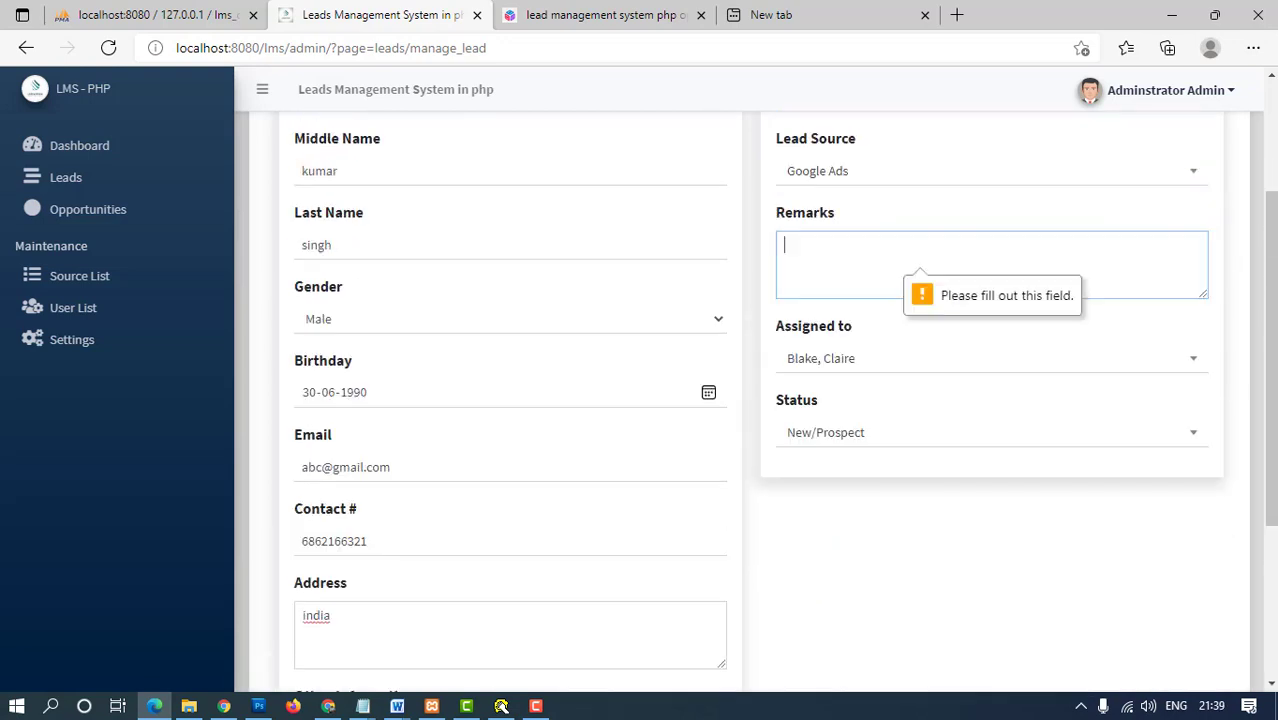
text(google)
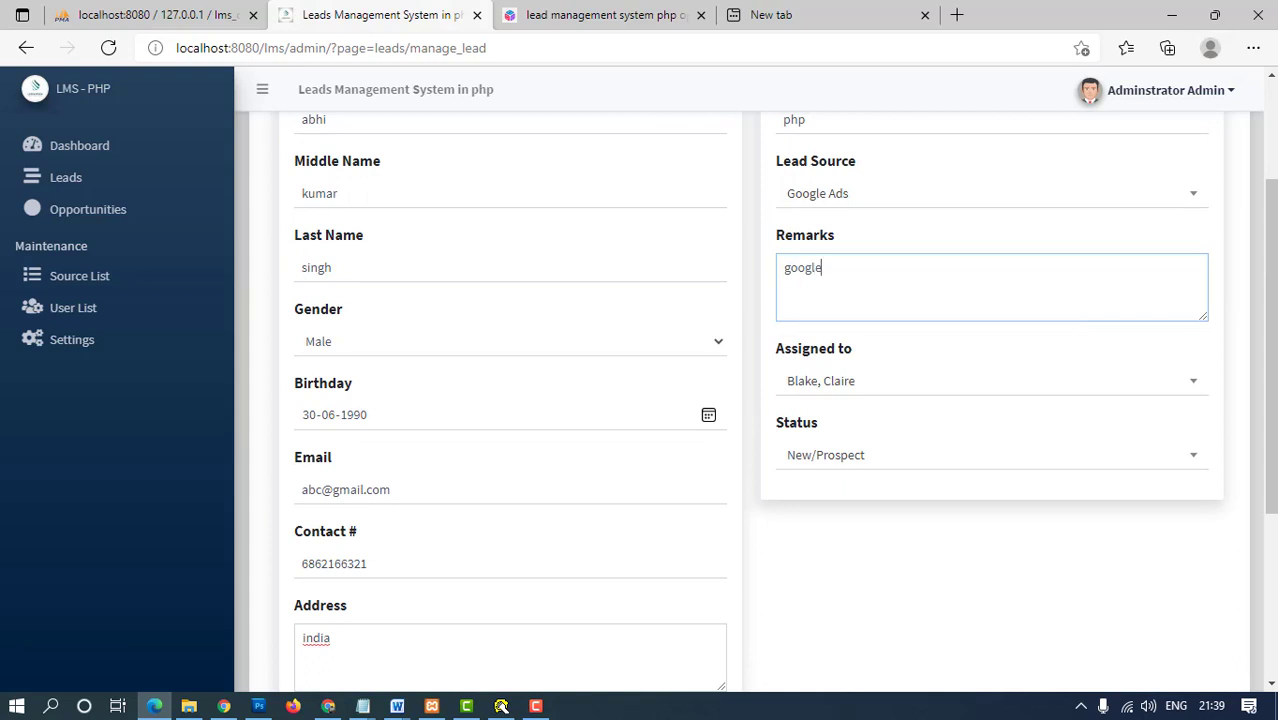
scroll(755, 400, down, 1)
scroll(1078, 592, down, 3)
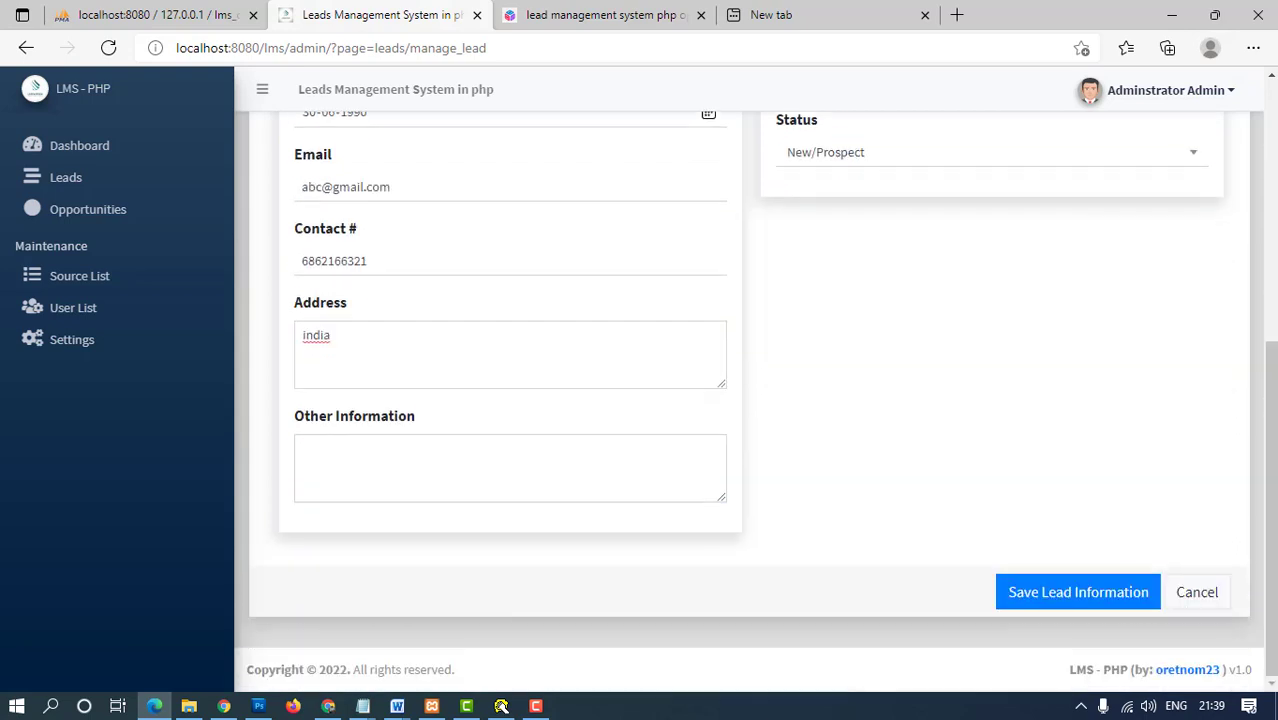
click(1078, 592)
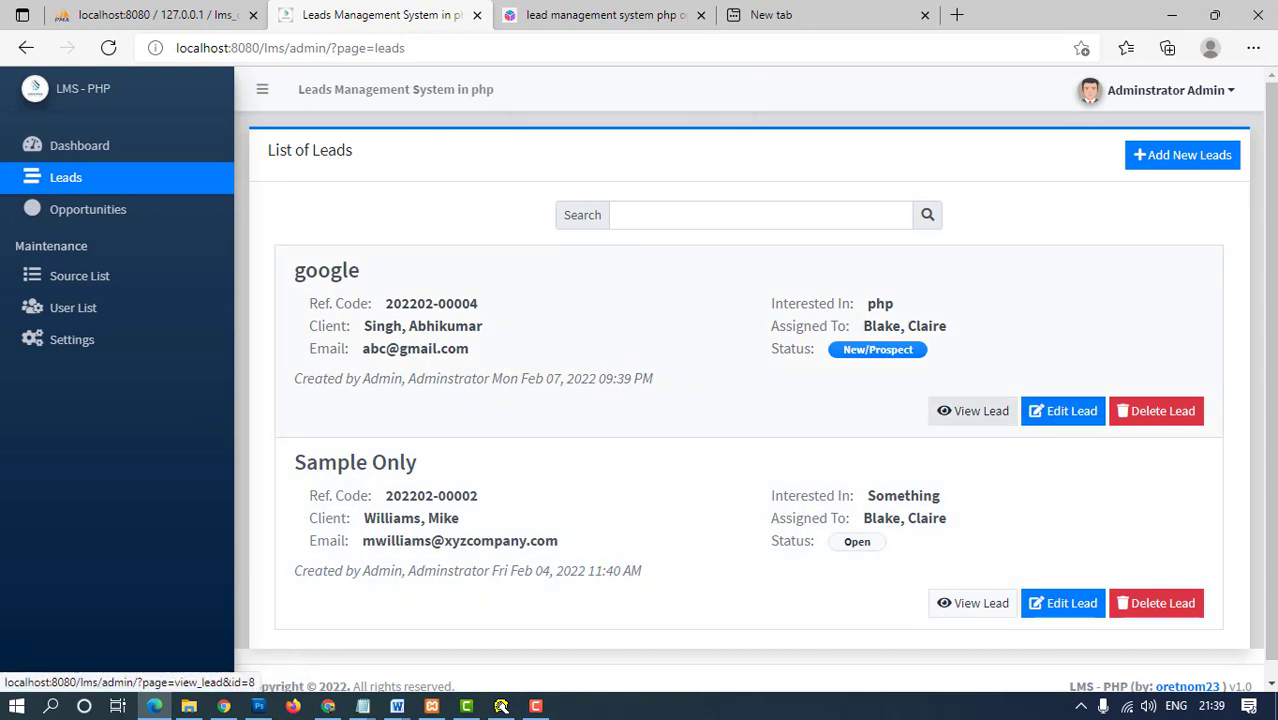
click(973, 411)
scroll(755, 387, down, 1)
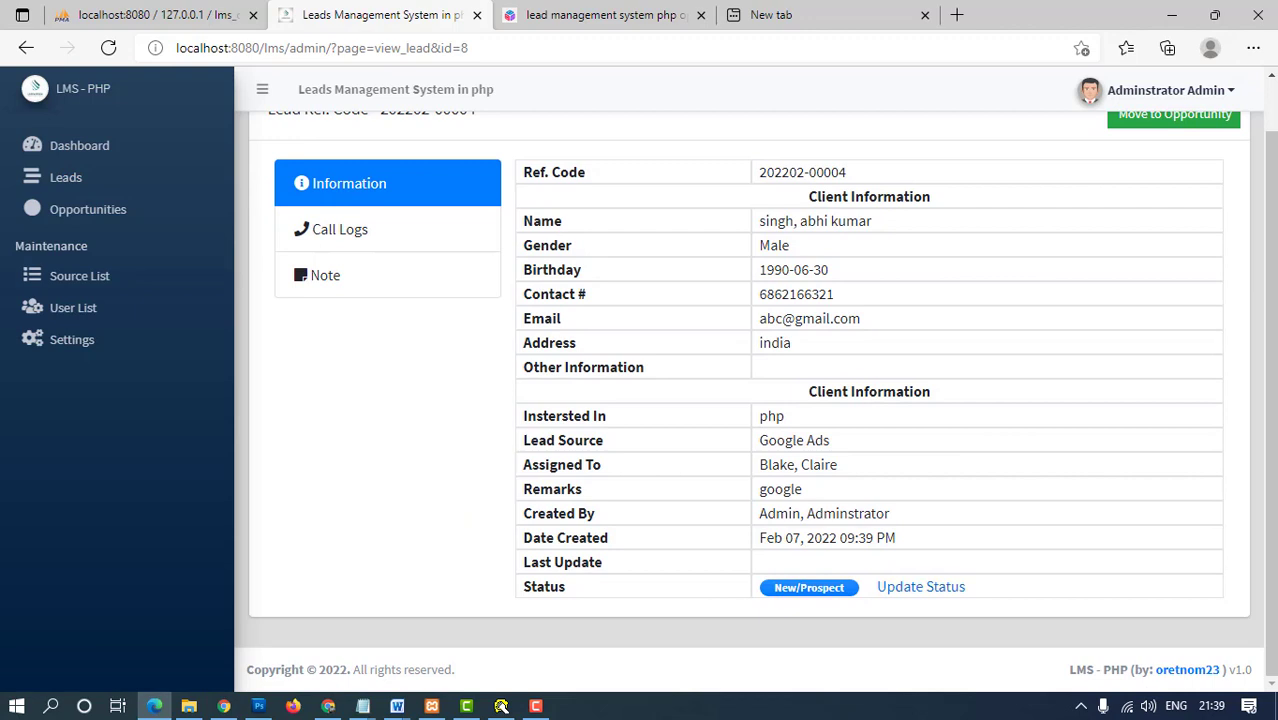
click(337, 229)
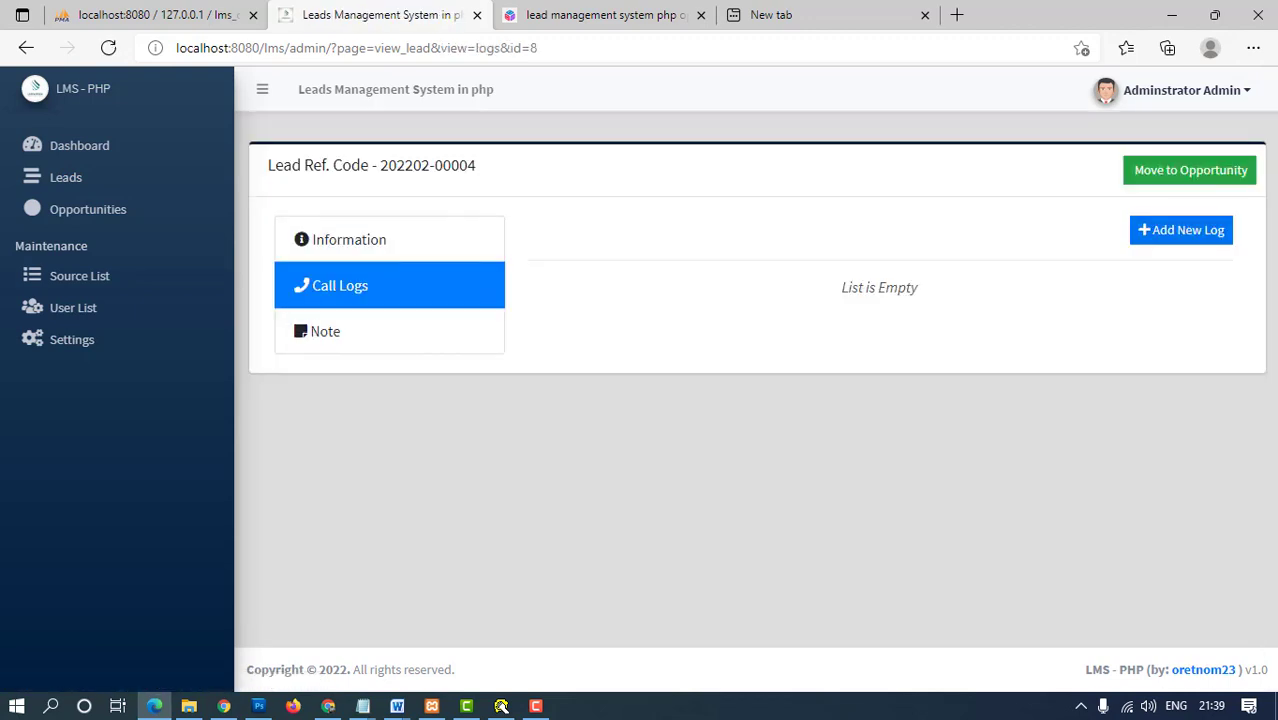
click(1181, 230)
click(640, 316)
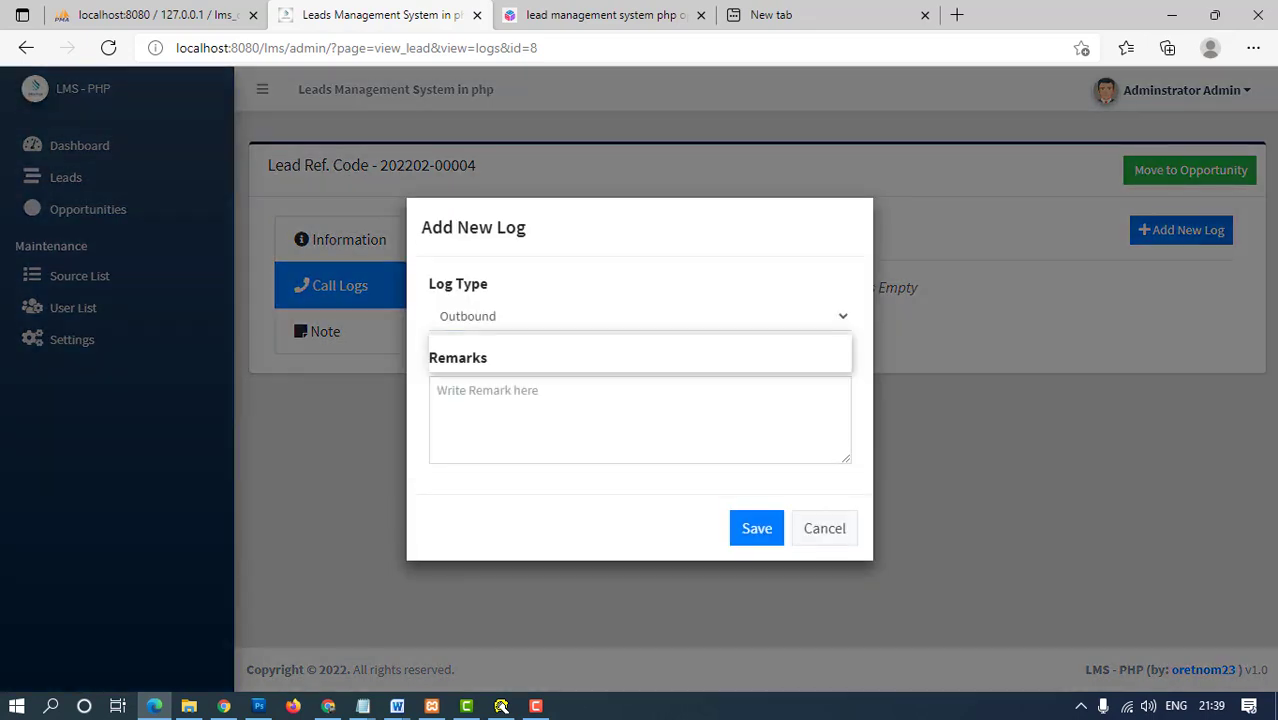
click(640, 316)
click(640, 316)
click(464, 362)
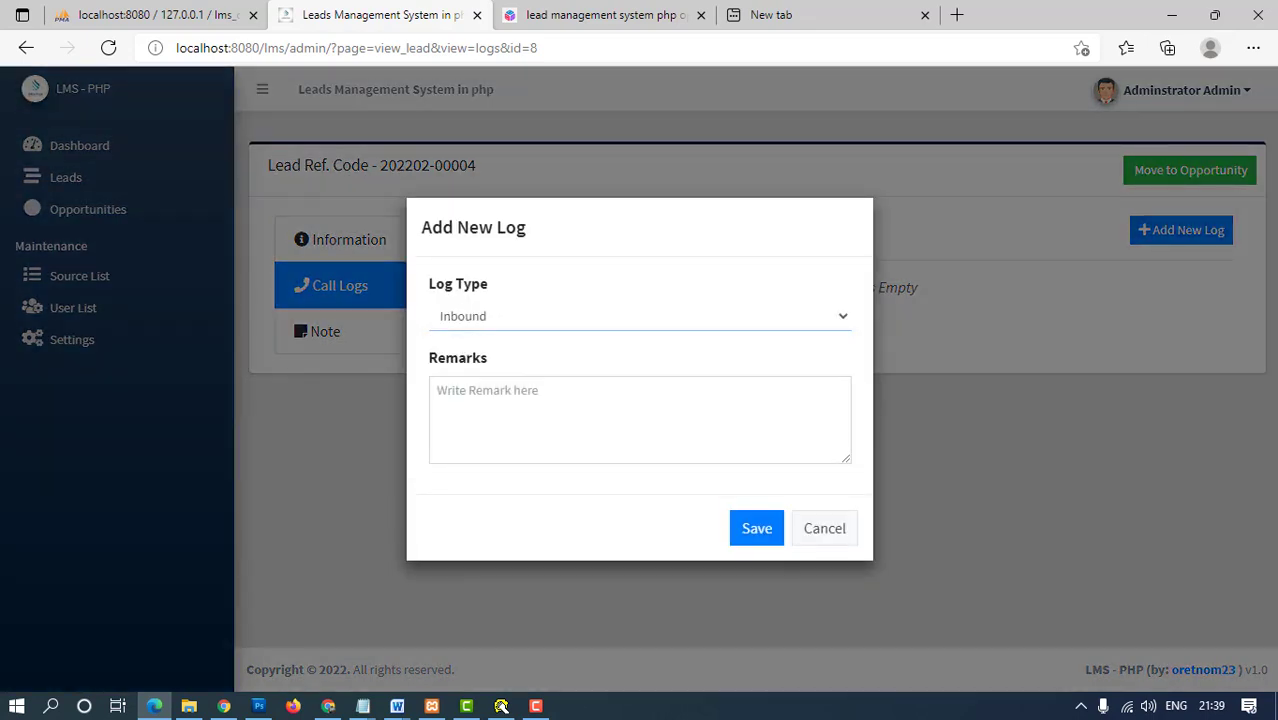
click(437, 391)
text(ithis is inb)
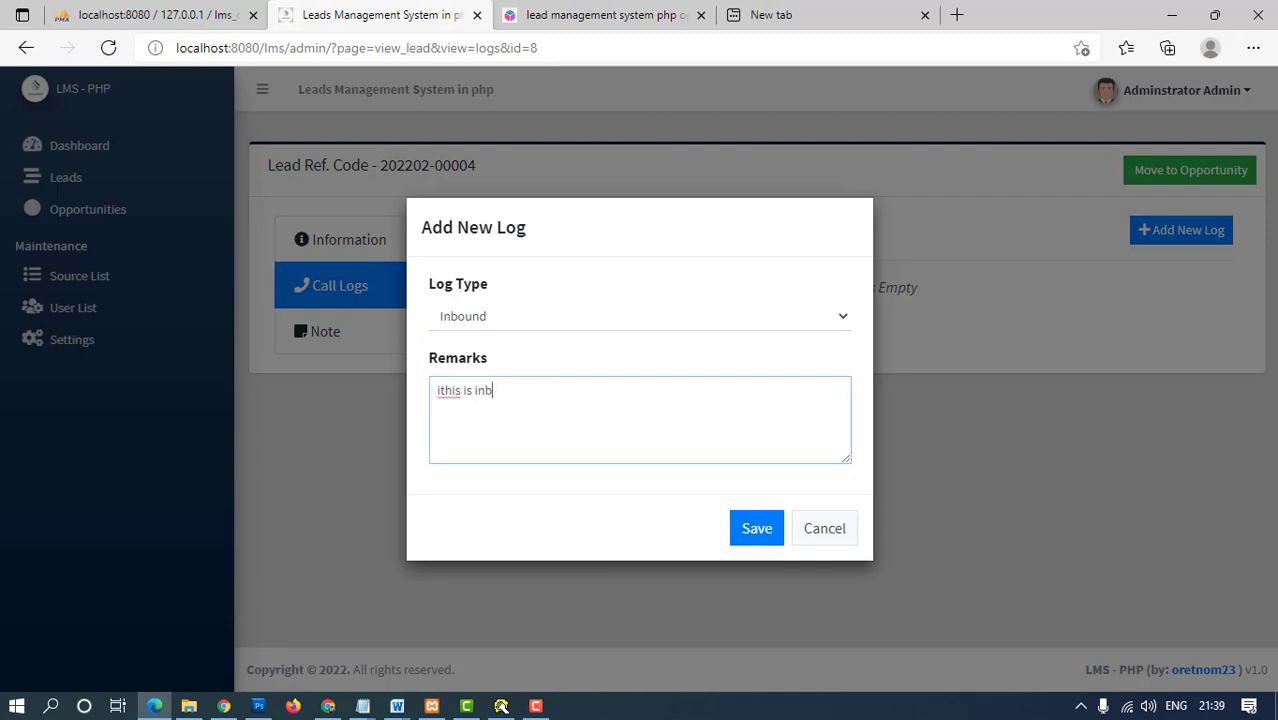
text(ound)
click(757, 528)
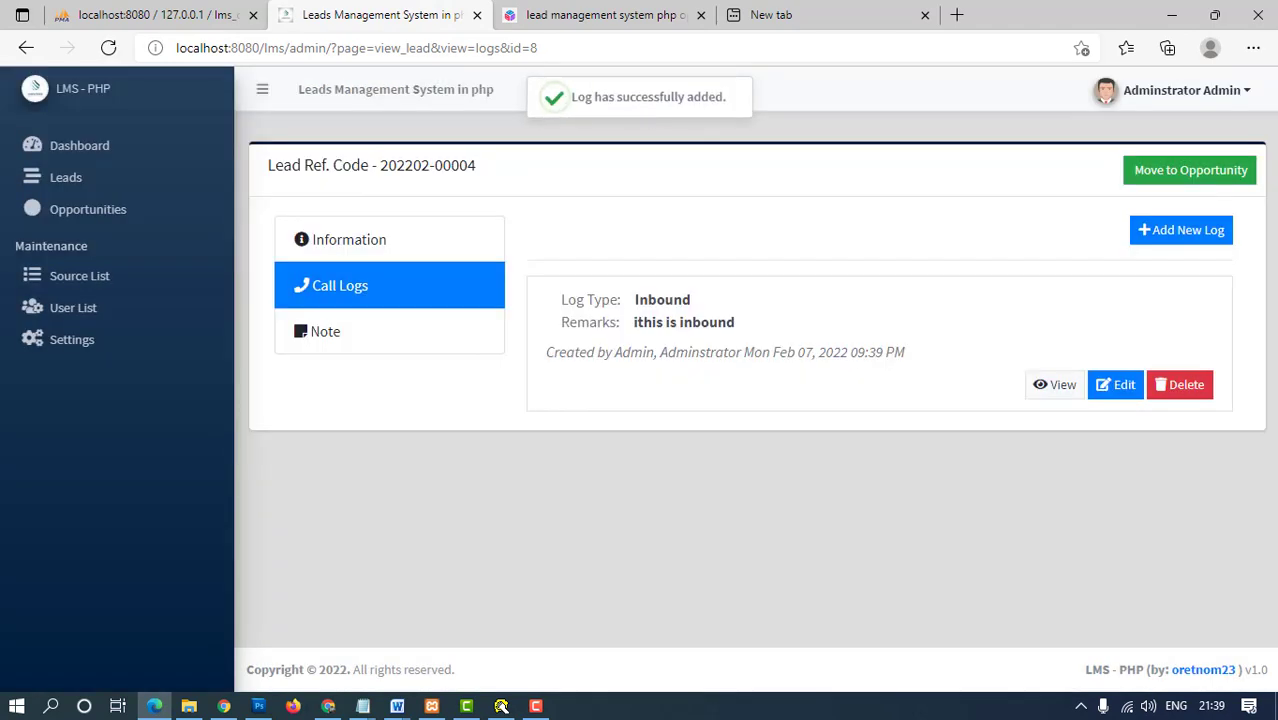
- Add the note 'hi this is ok' to the lead and return to its Information view
click(330, 331)
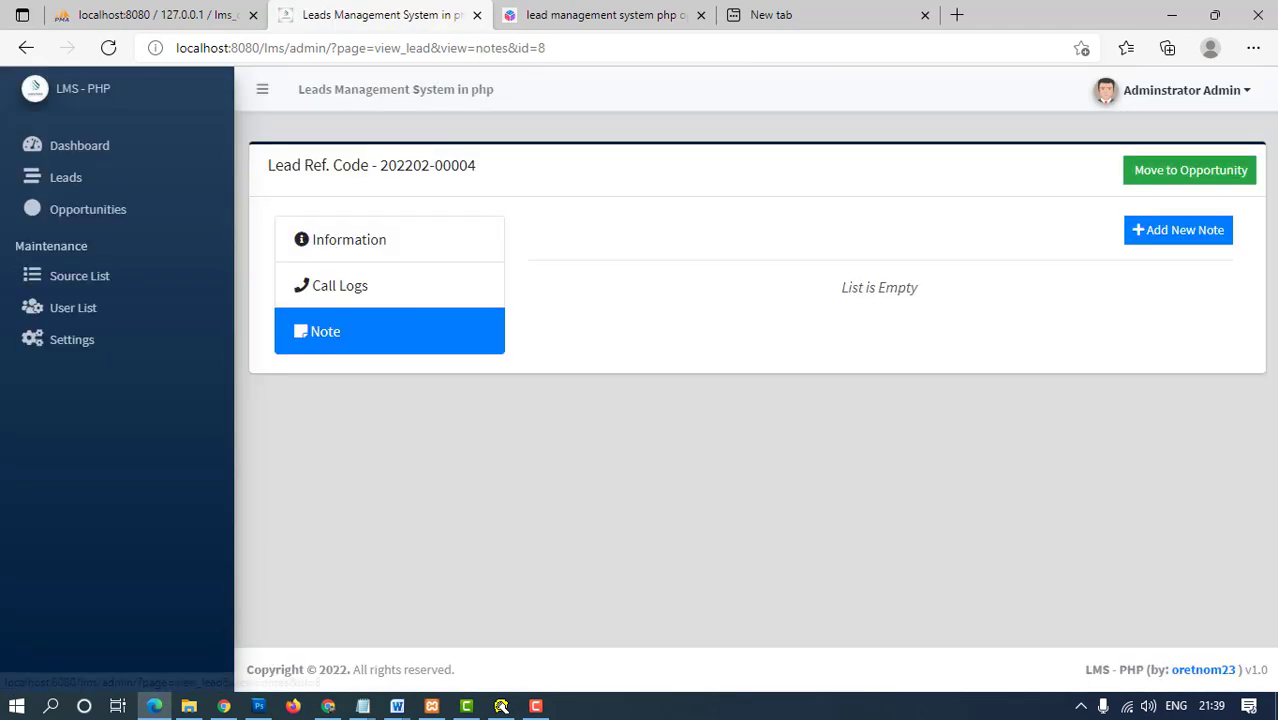
click(1178, 230)
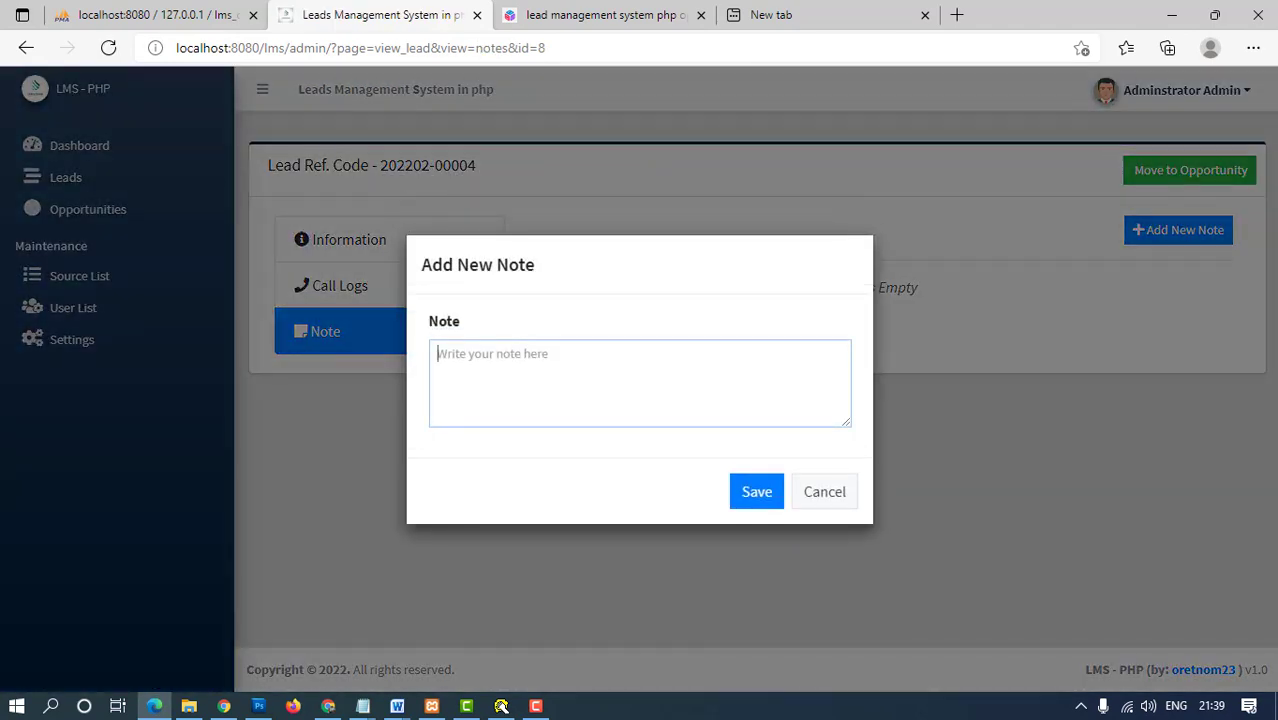
text(hi)
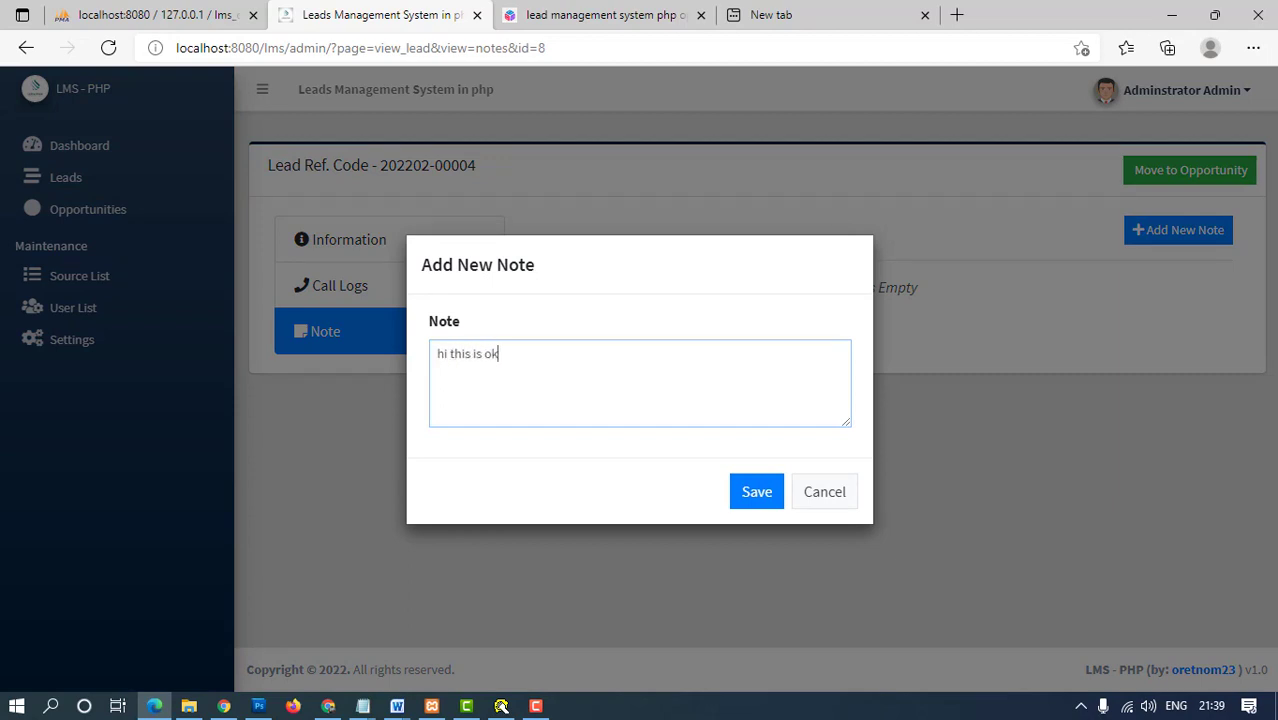
text( this is ok)
click(757, 491)
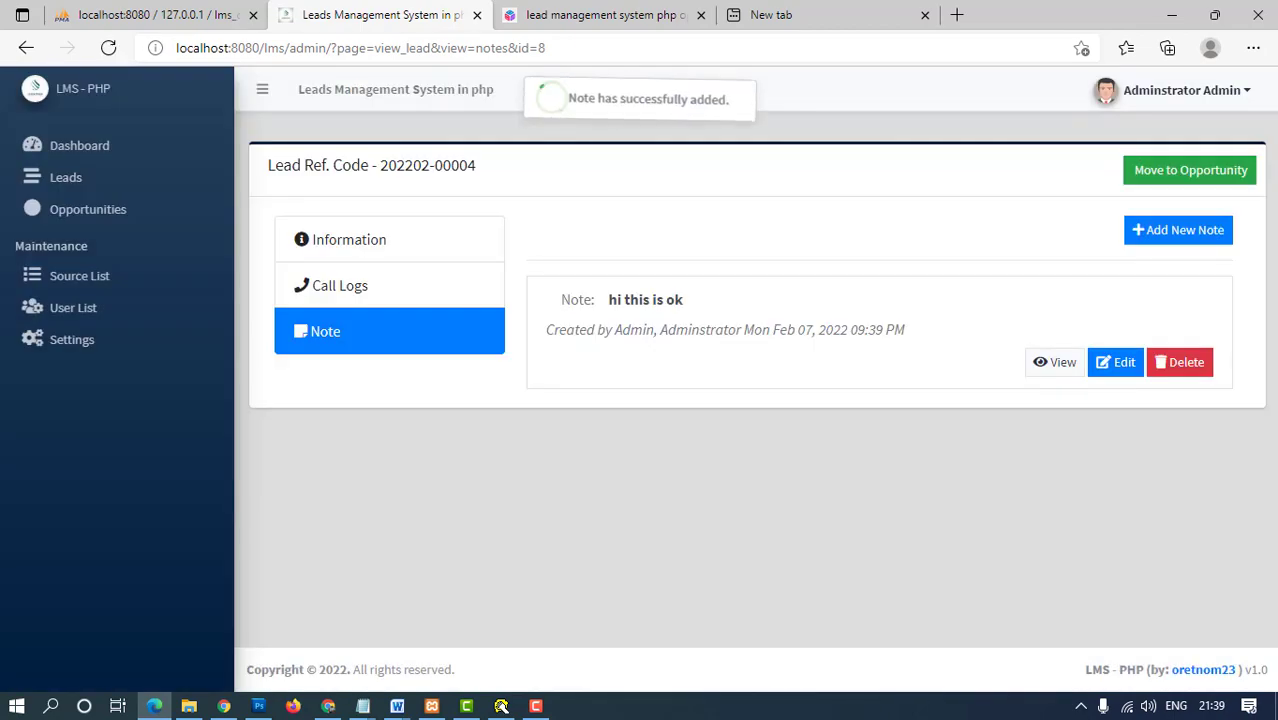
click(389, 239)
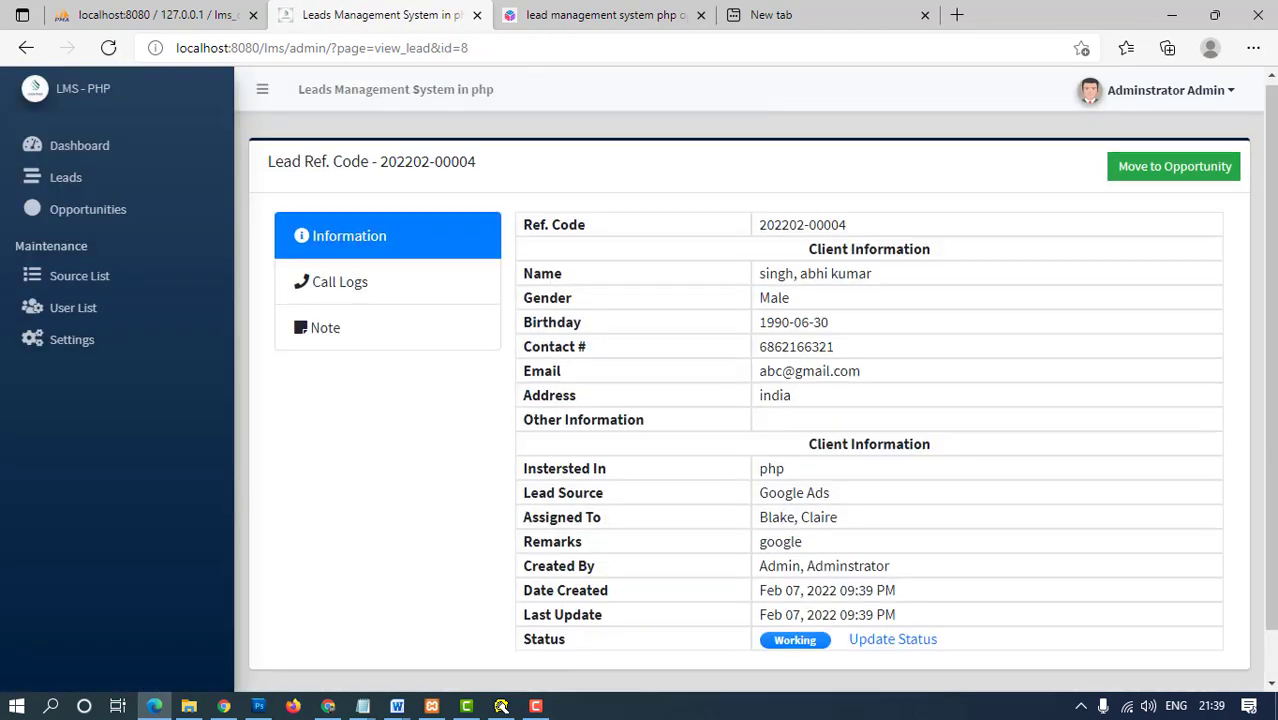
- Resave the Sample opportunity Only record without changes
scroll(389, 239, down, 1)
scroll(600, 400, up, 1)
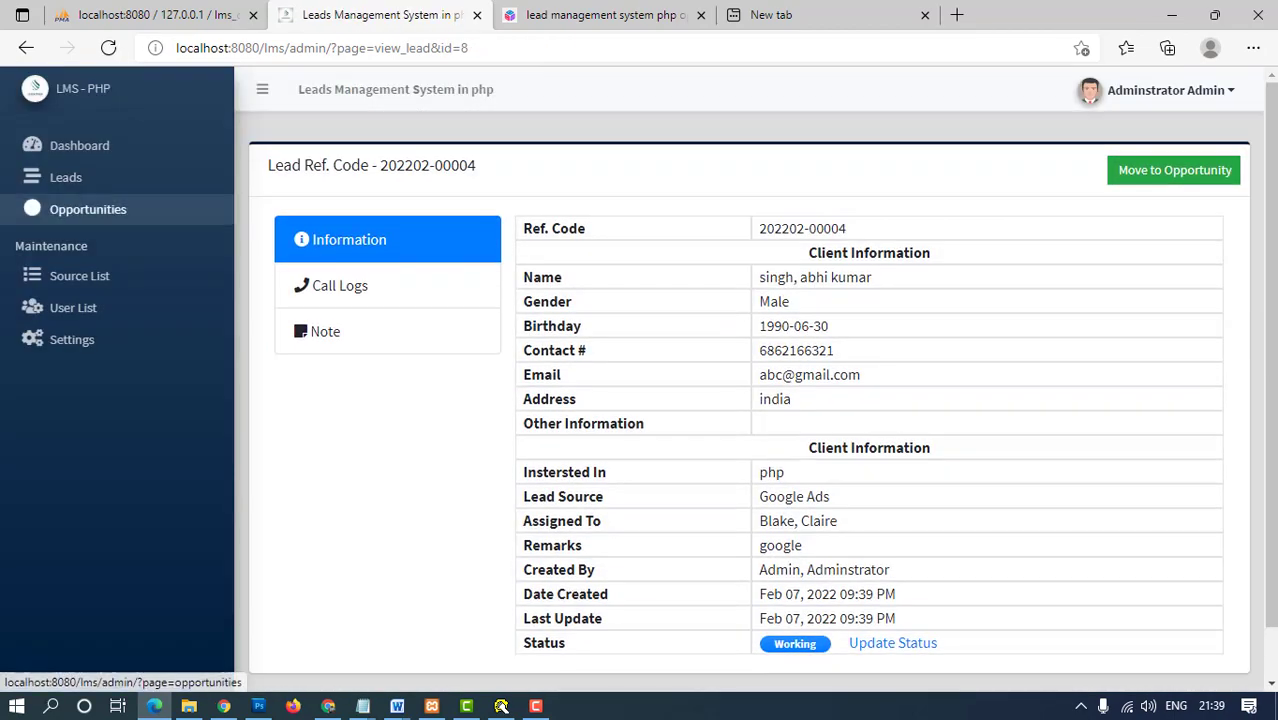
click(88, 209)
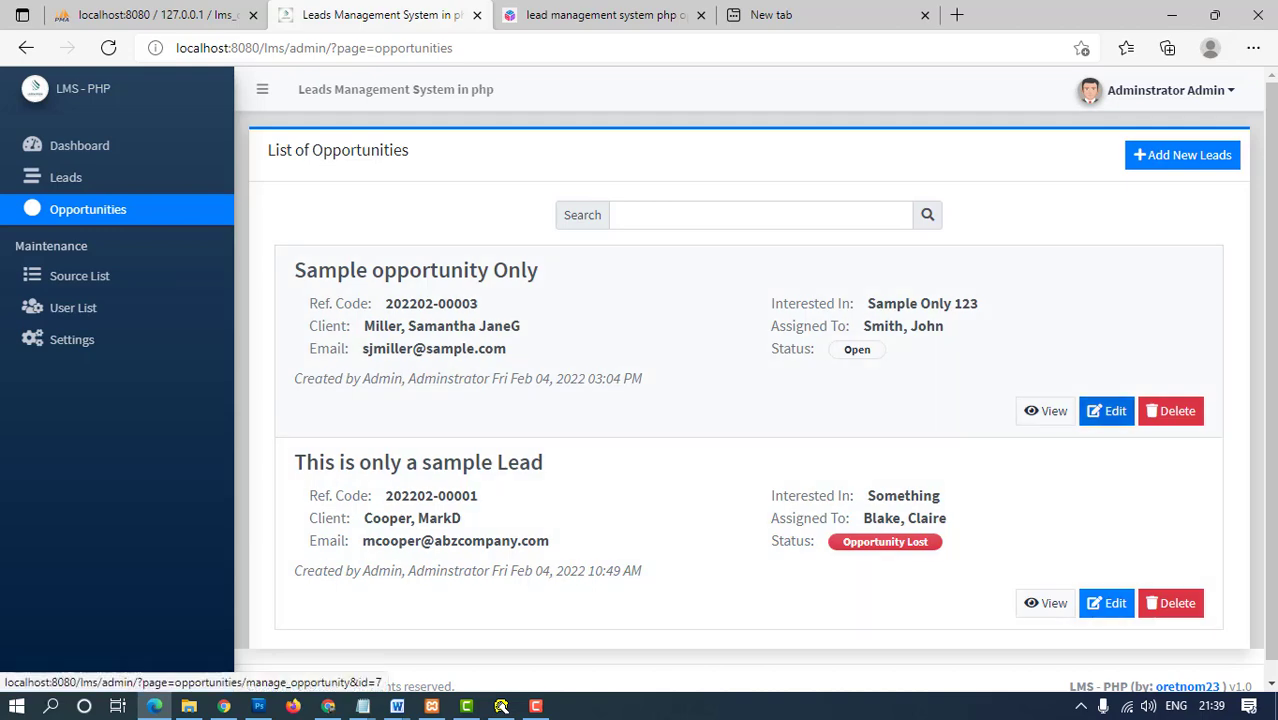
click(1106, 411)
scroll(1106, 411, down, 5)
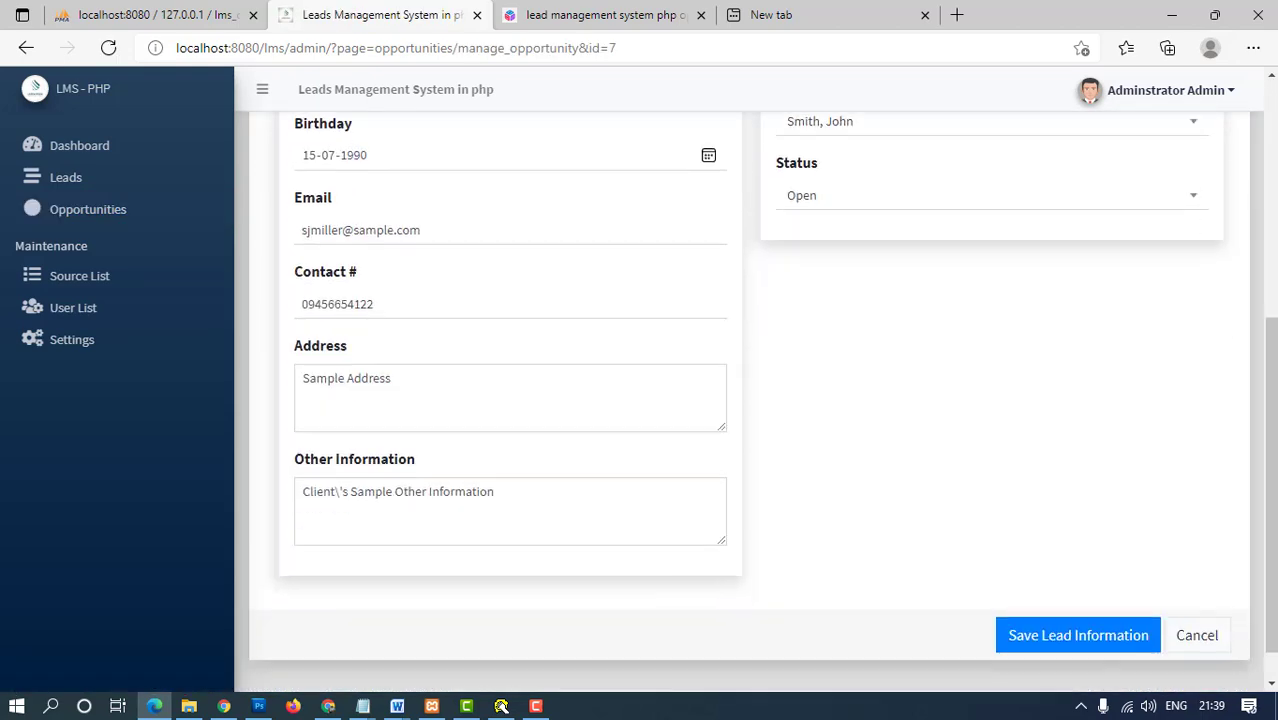
click(1078, 592)
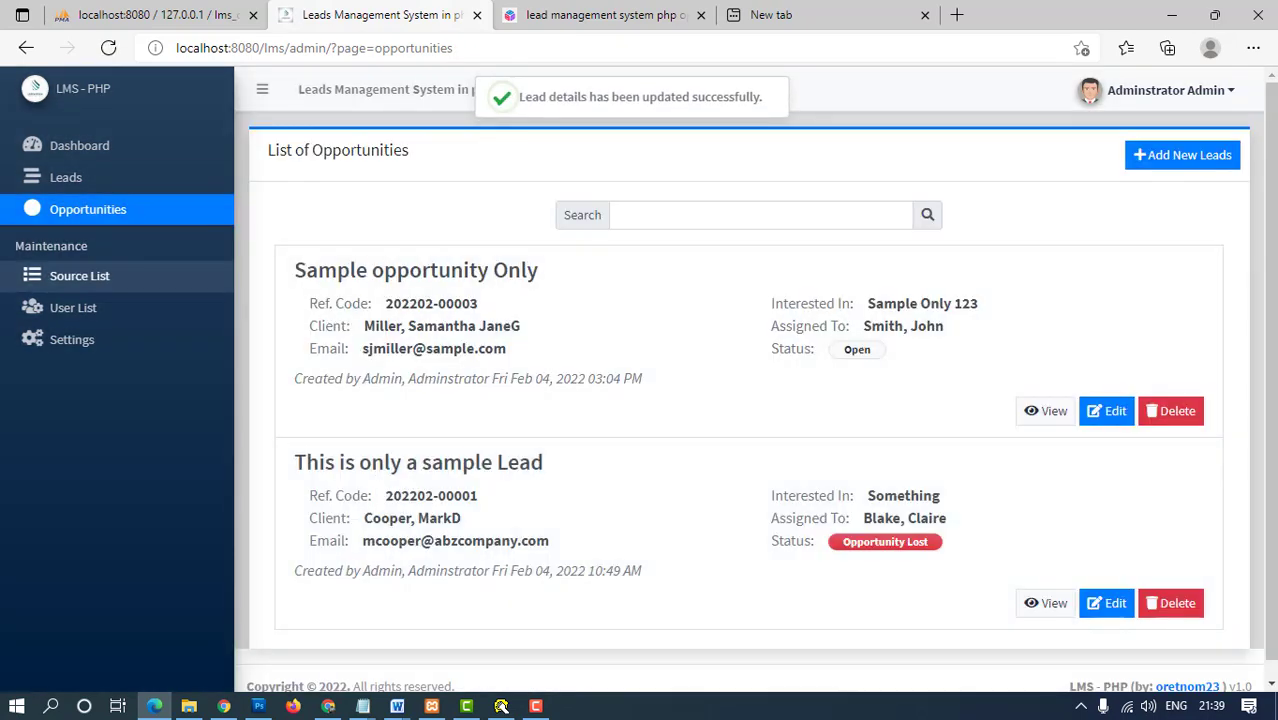
- Browse Leads and Opportunities, then show the lead Source List
click(66, 177)
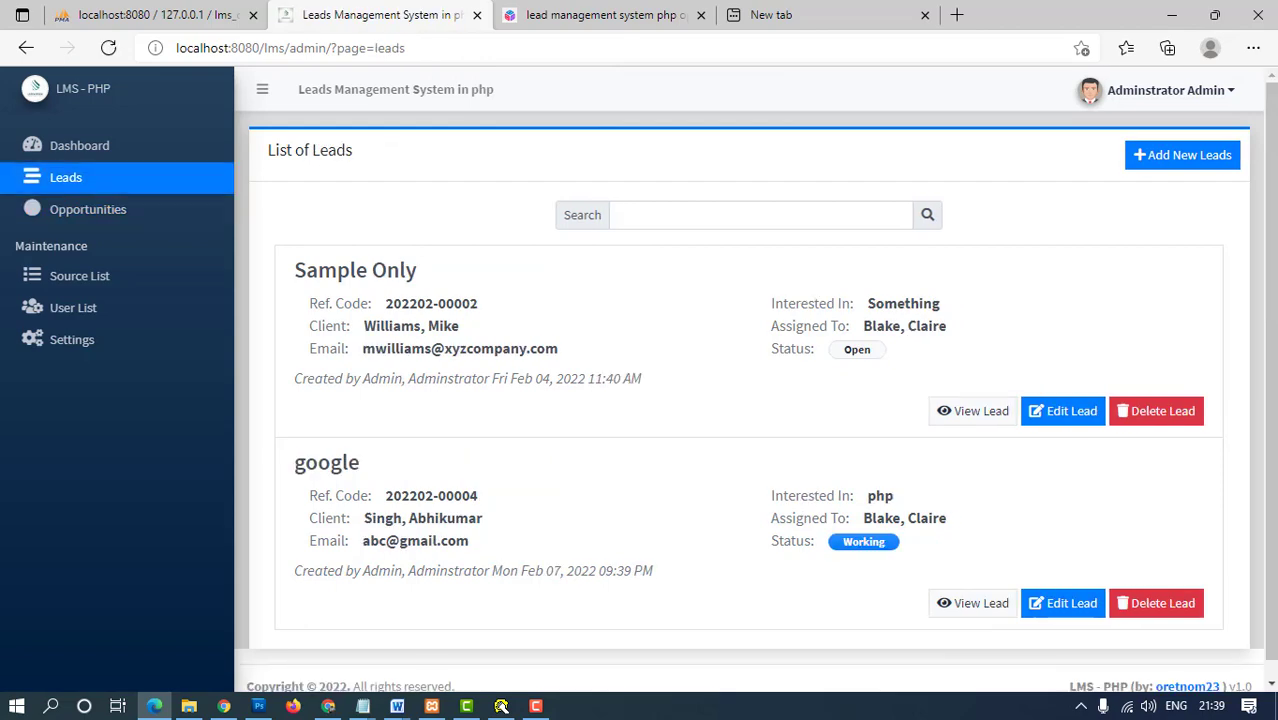
click(88, 209)
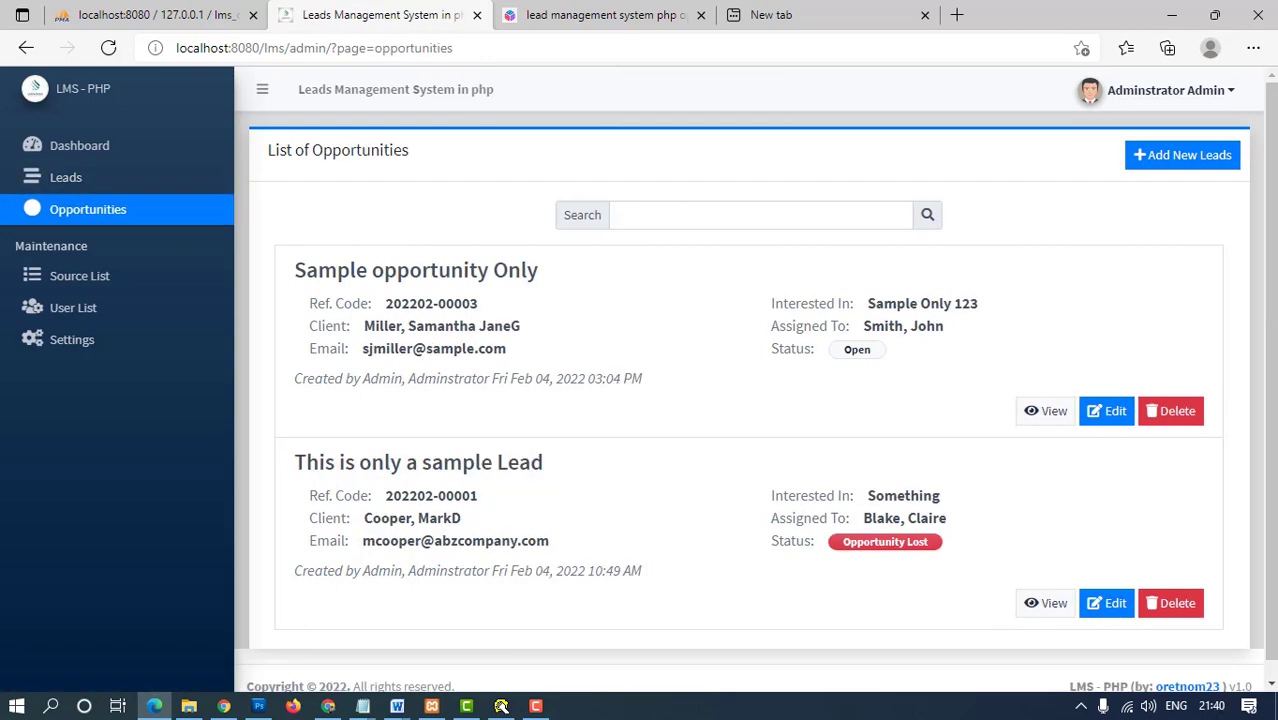
click(79, 276)
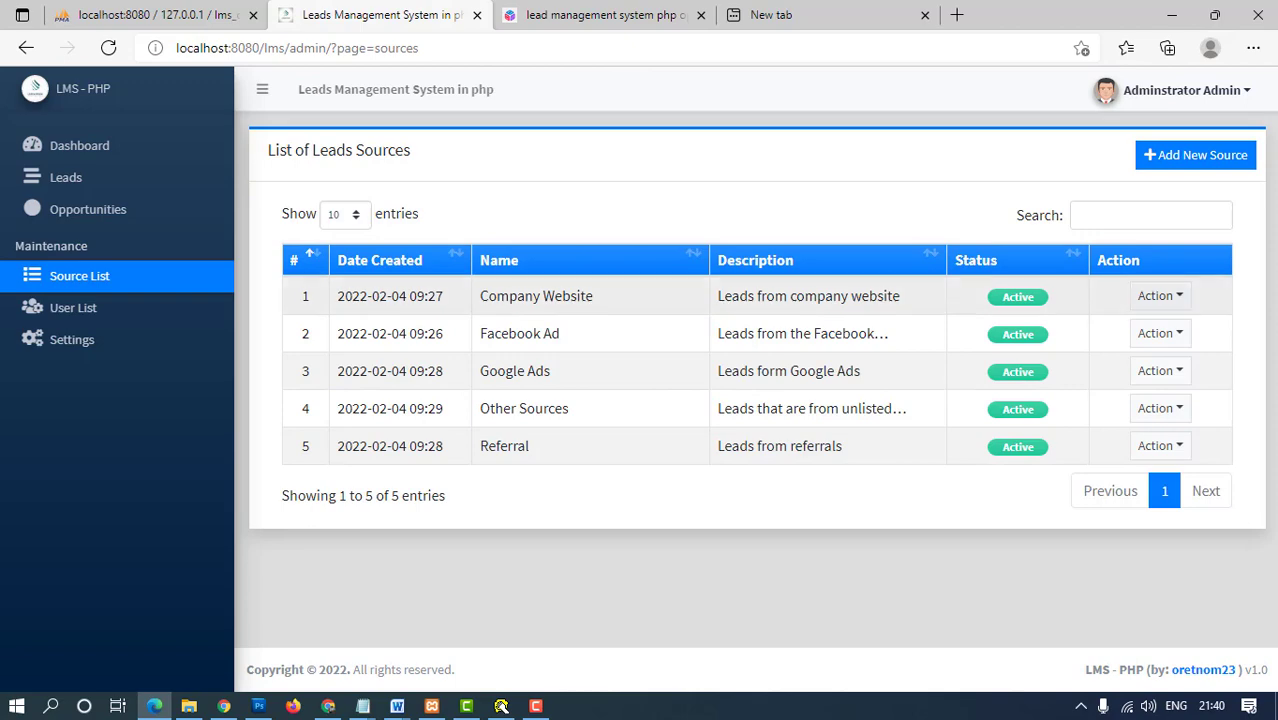
- Create an active lead source using the autofilled name and the description 'wesbite'
click(1195, 155)
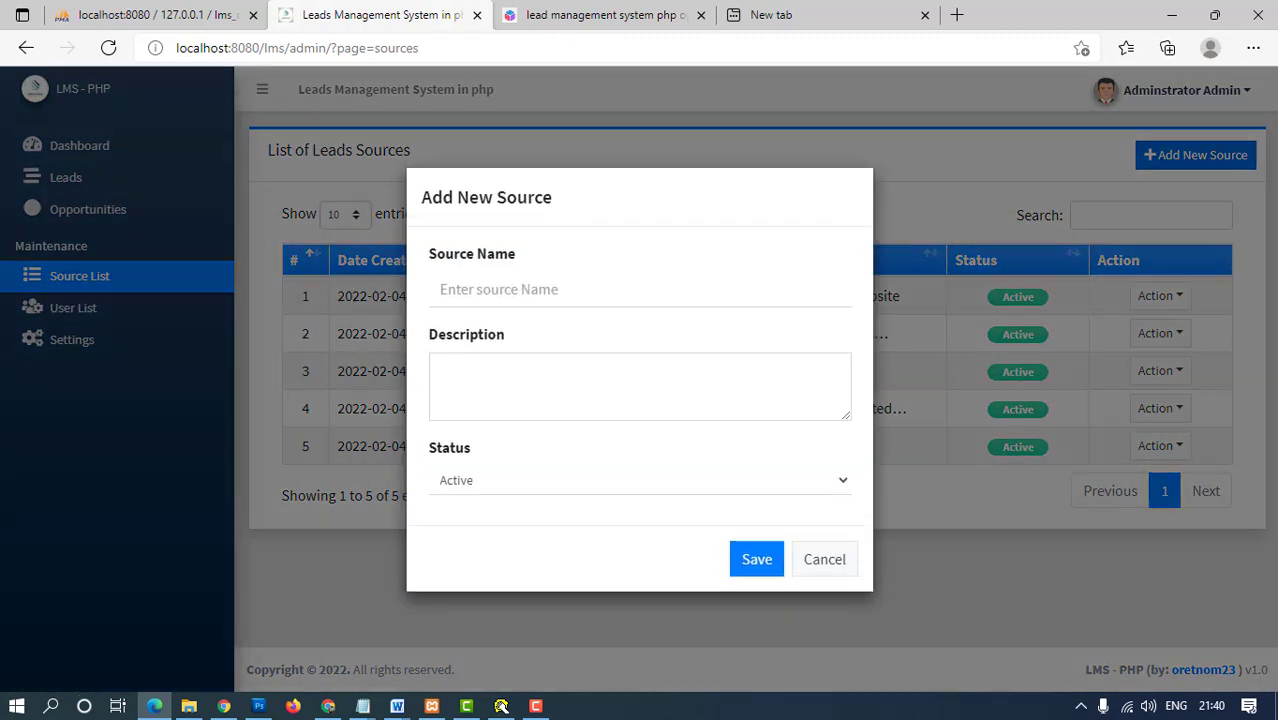
click(441, 289)
key(Down)
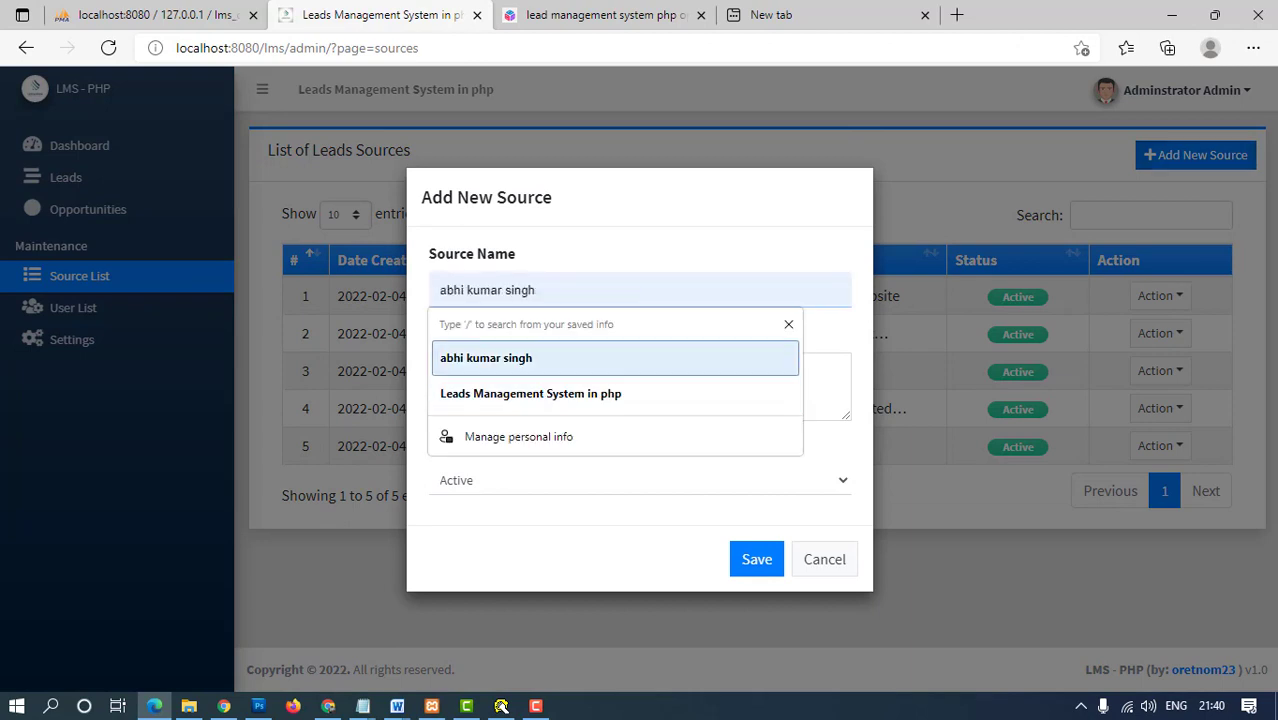
key(Return)
key(Tab)
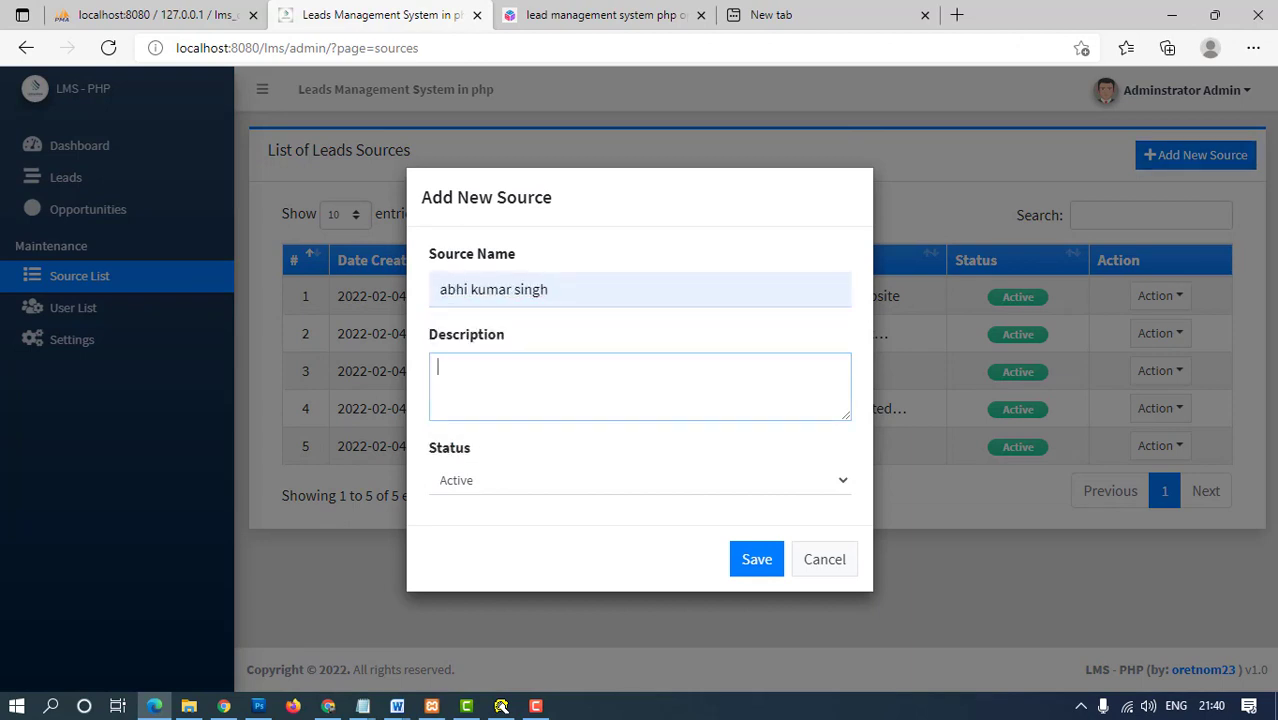
text(wesbite)
key(Tab)
key(Tab)
key(Return)
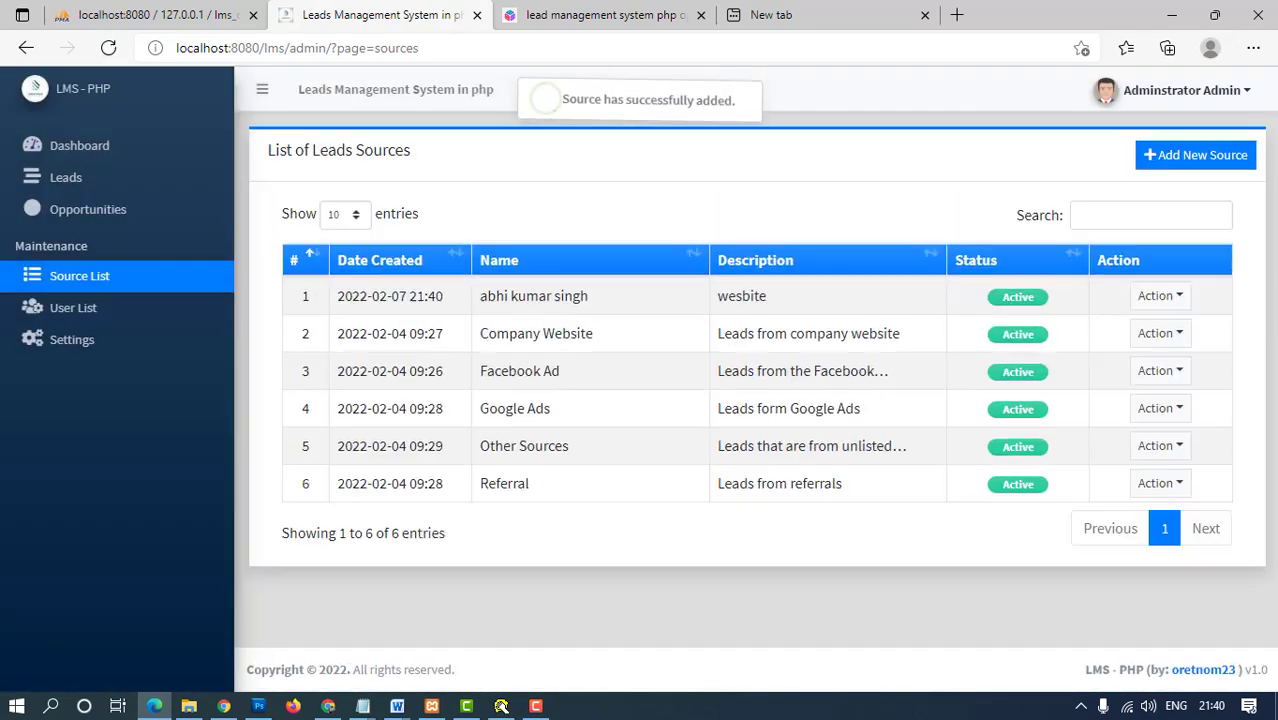
click(73, 307)
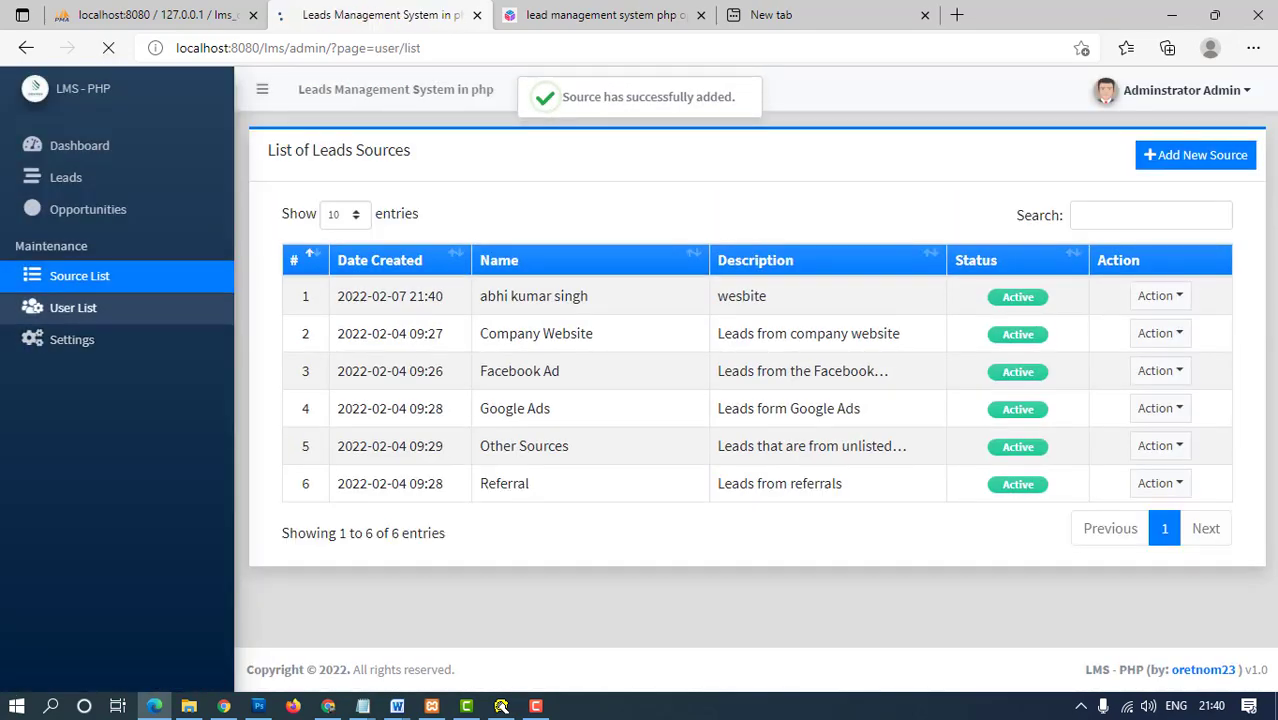
- Delete both existing users from the system users list
click(1142, 307)
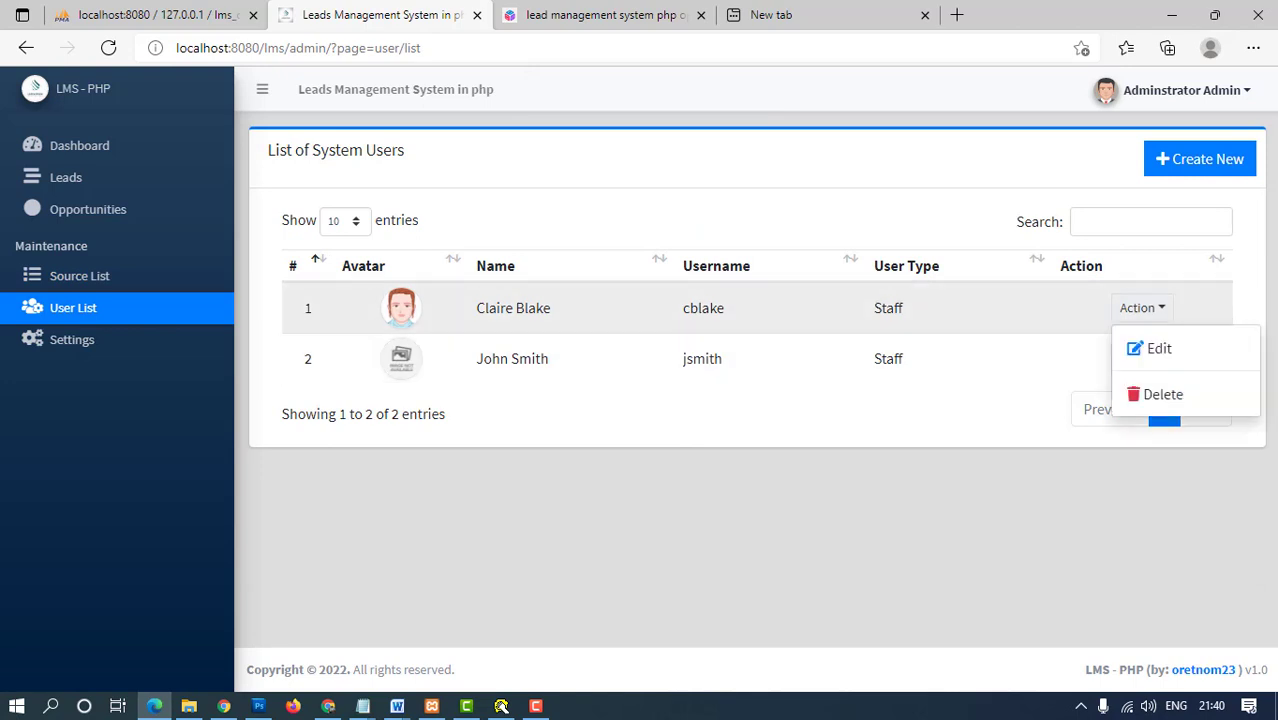
click(1155, 391)
key(Return)
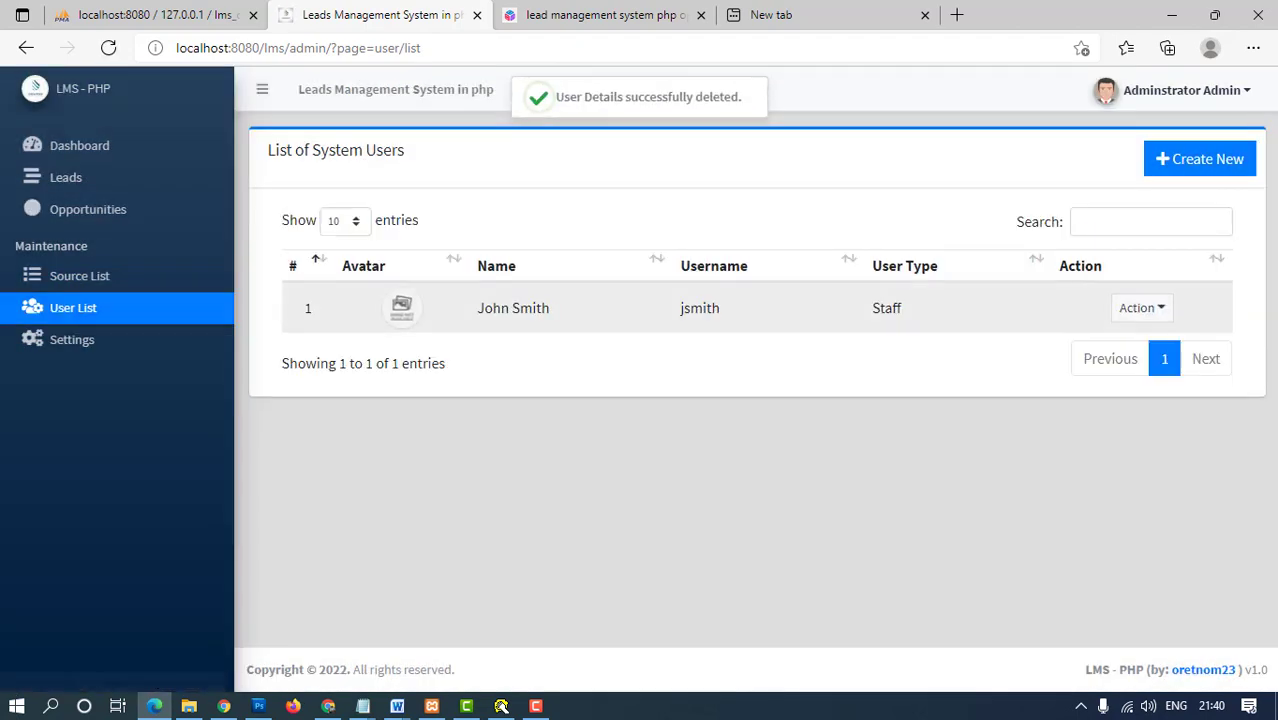
click(1142, 307)
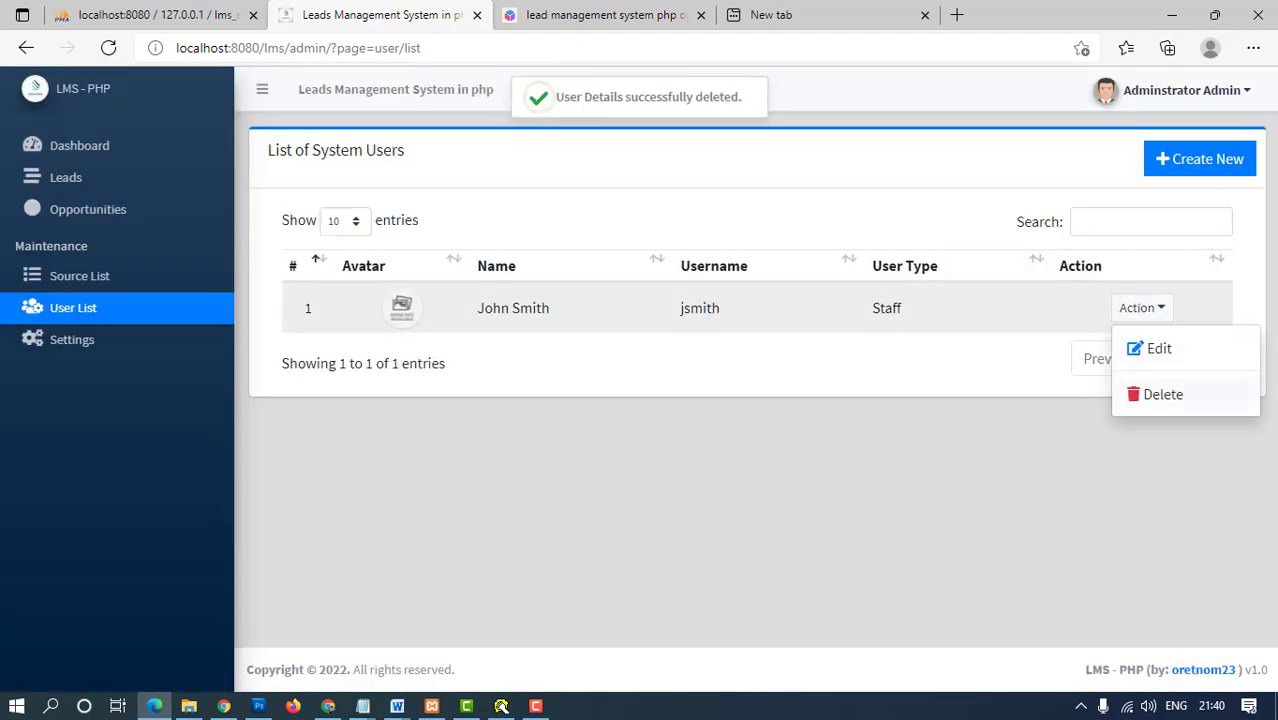
click(1155, 394)
key(Return)
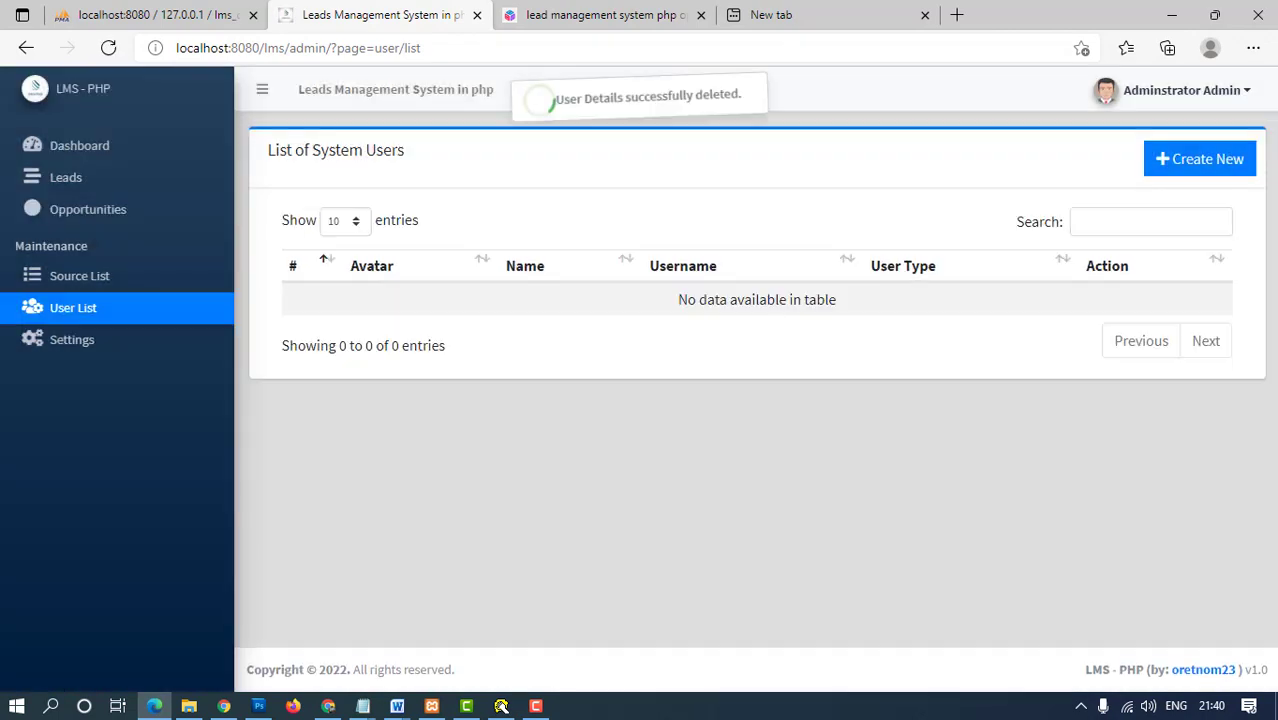
- Start a new system user and enter the user's first and last name
click(1199, 158)
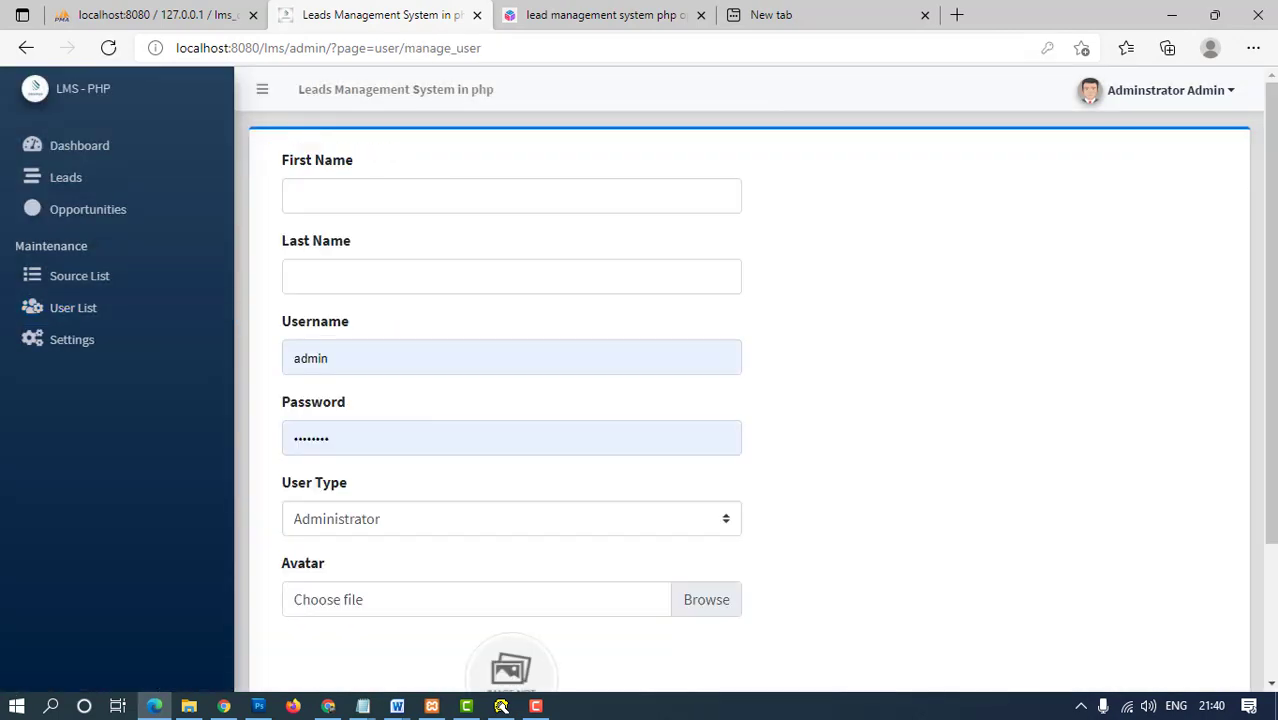
click(511, 196)
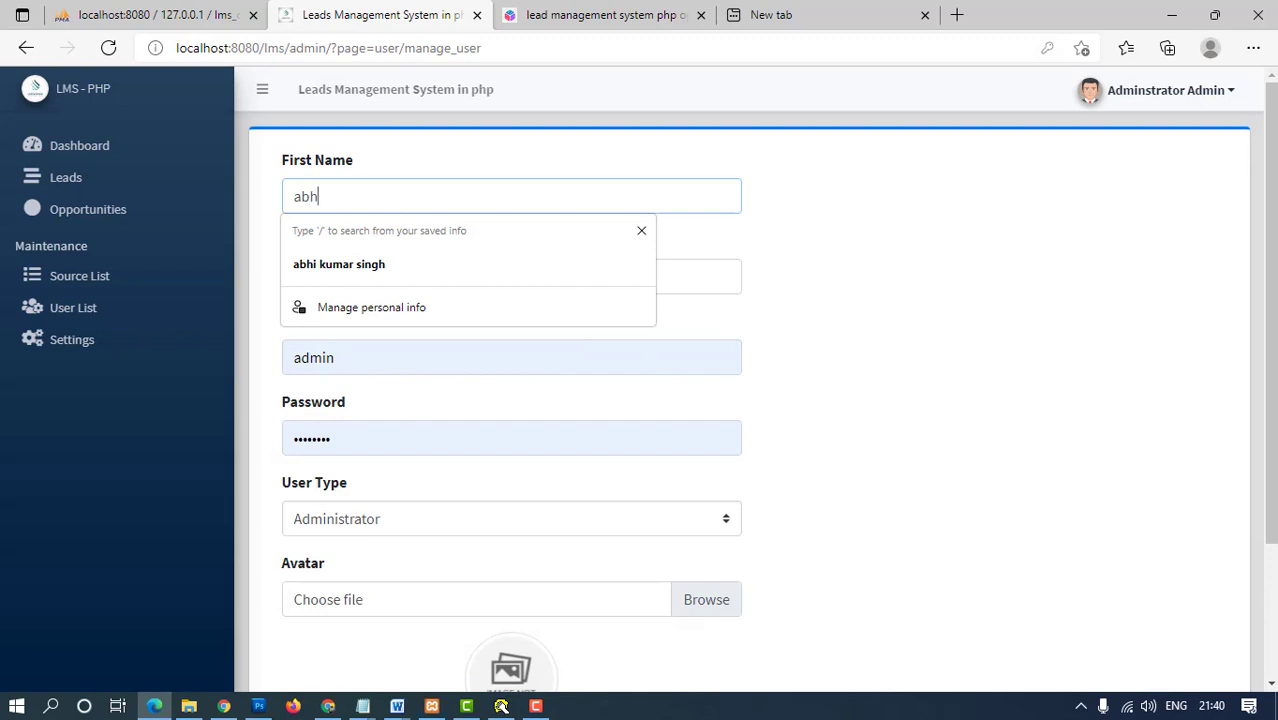
key(Tab)
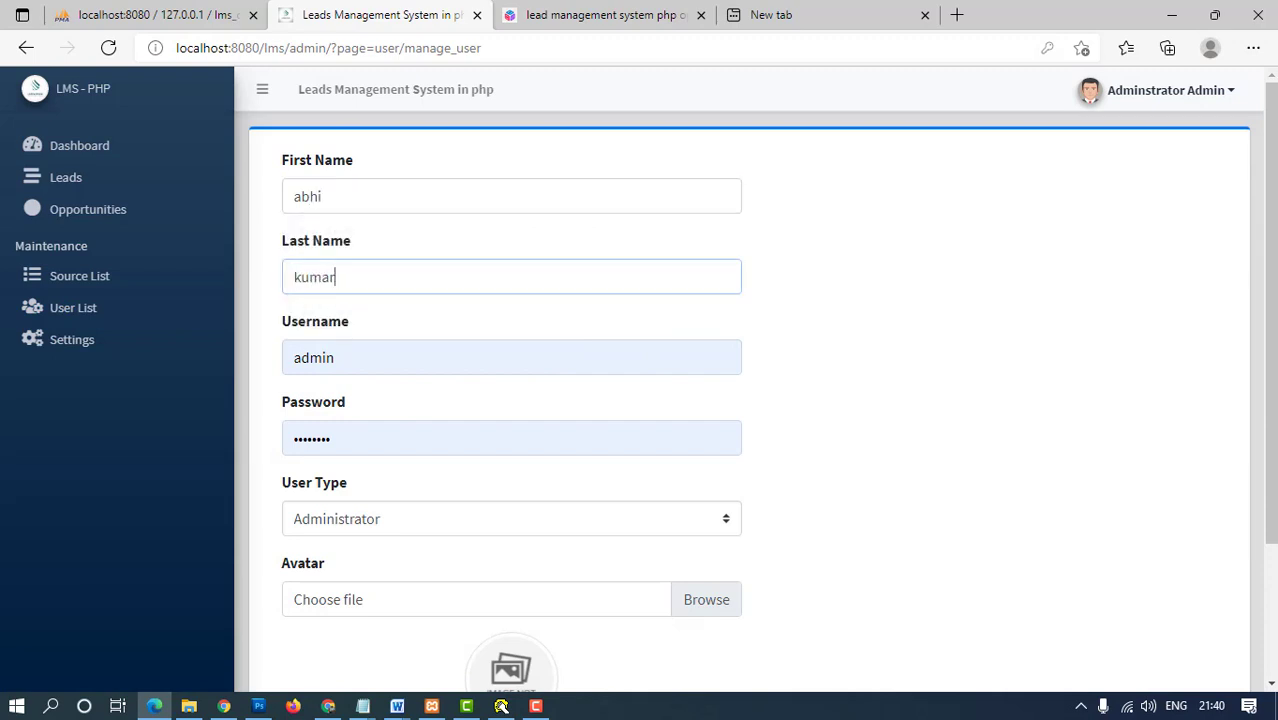
key(Tab)
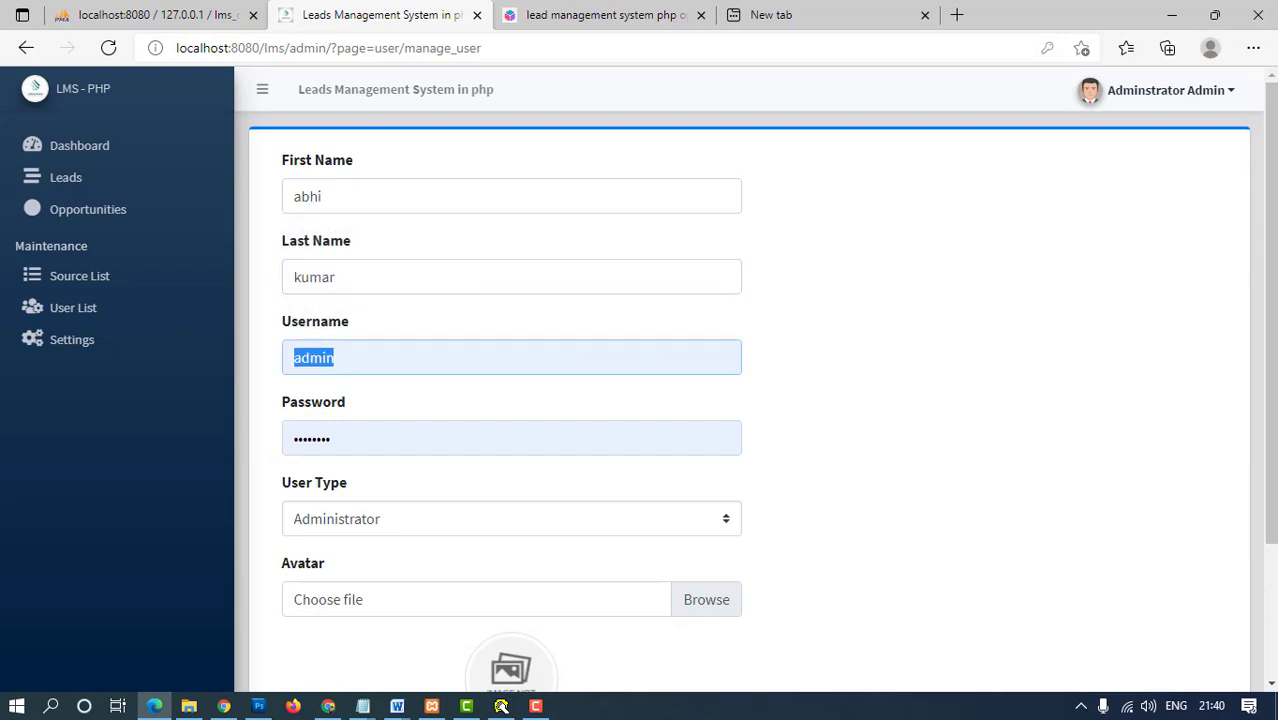
- Set the user type to Staff, attach the jitrapic photo as avatar, and submit
key(Tab)
key(Tab)
key(alt+Down)
key(Down)
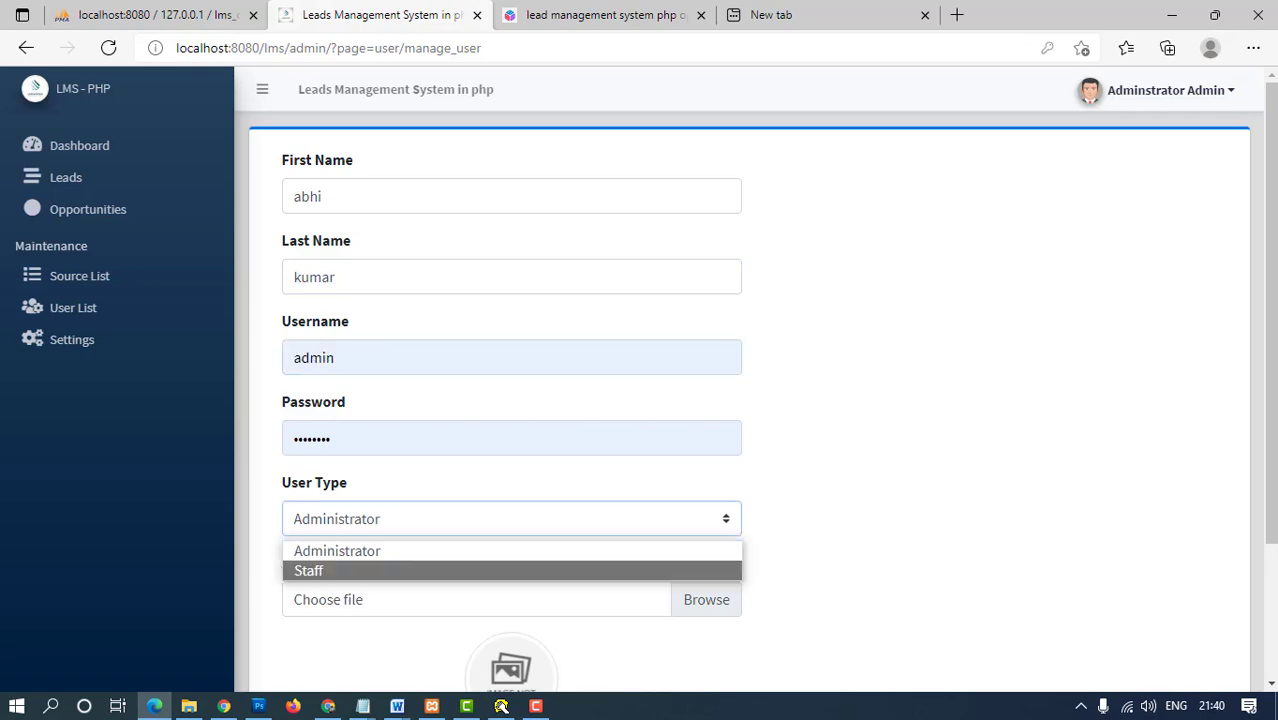
key(Return)
key(Tab)
key(space)
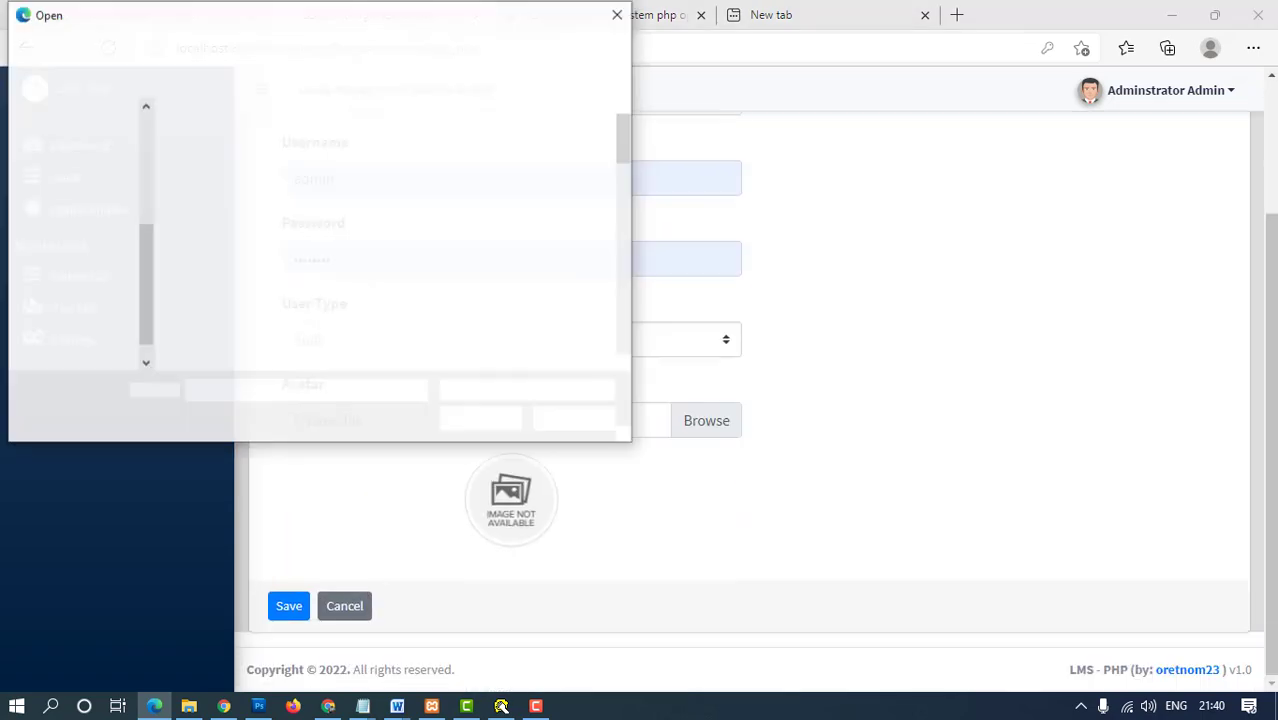
scroll(400, 300, down, 4)
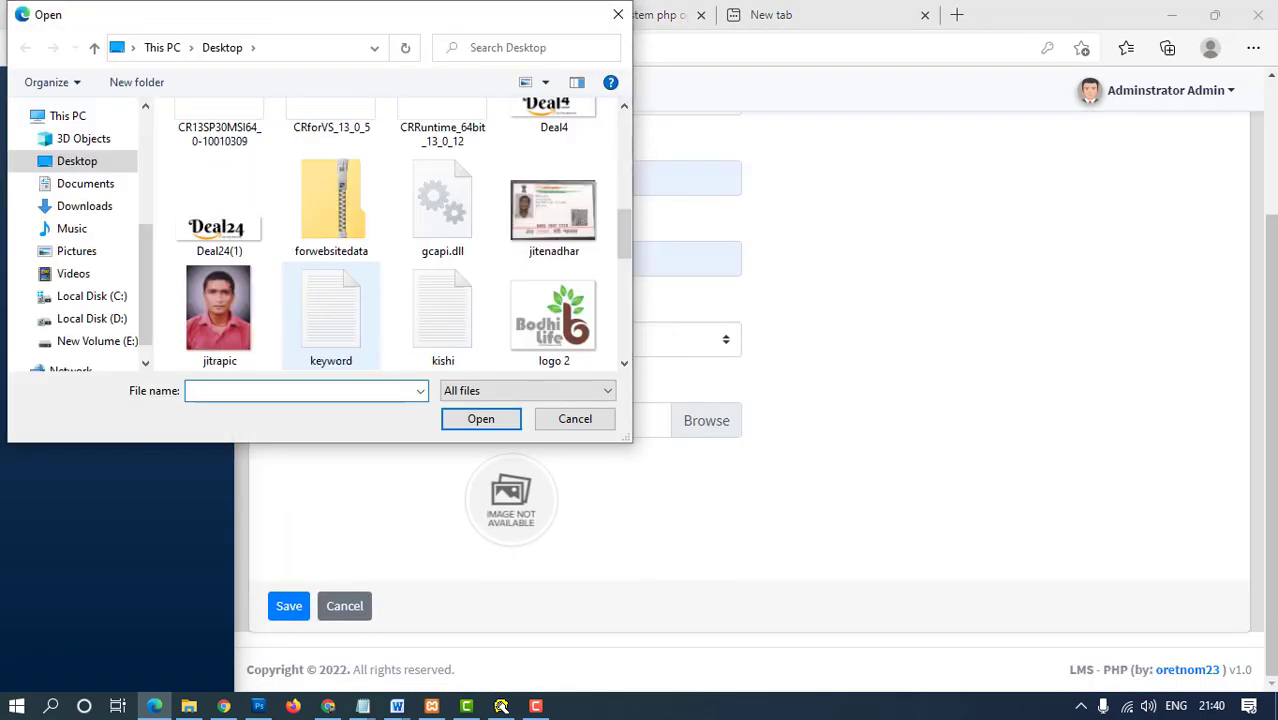
double_click(219, 312)
key(Tab)
key(Return)
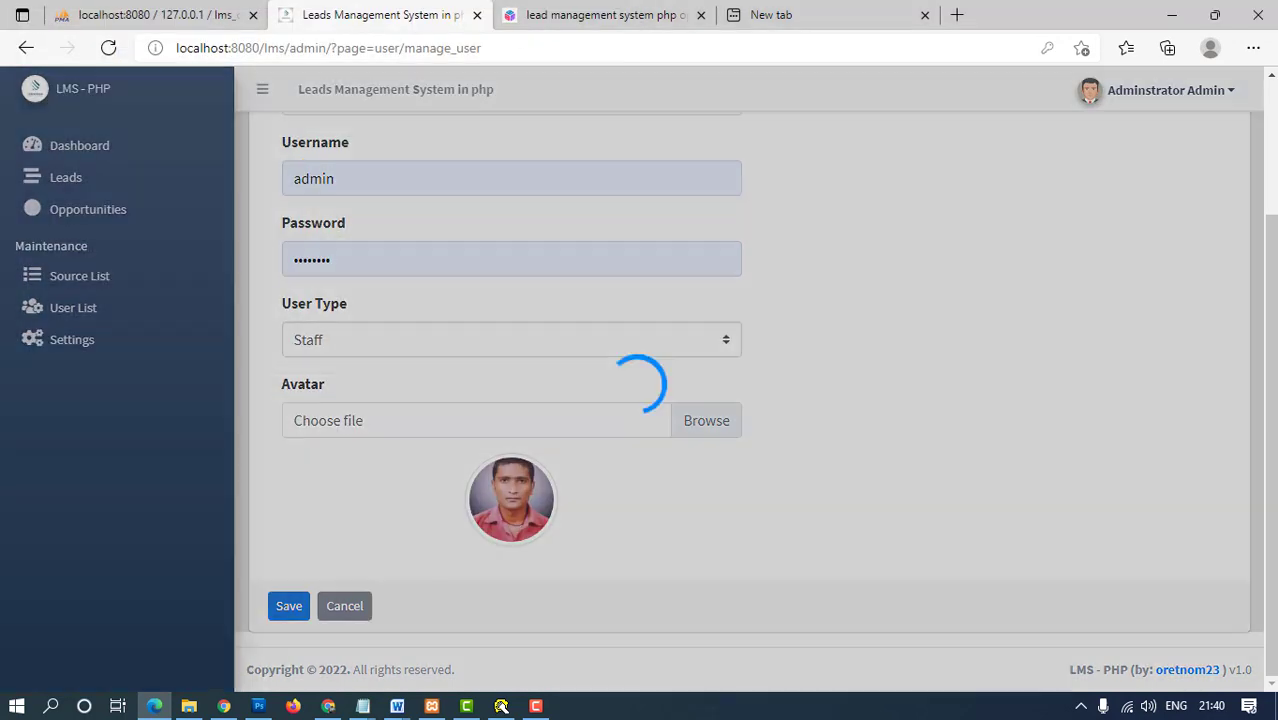
key(Return)
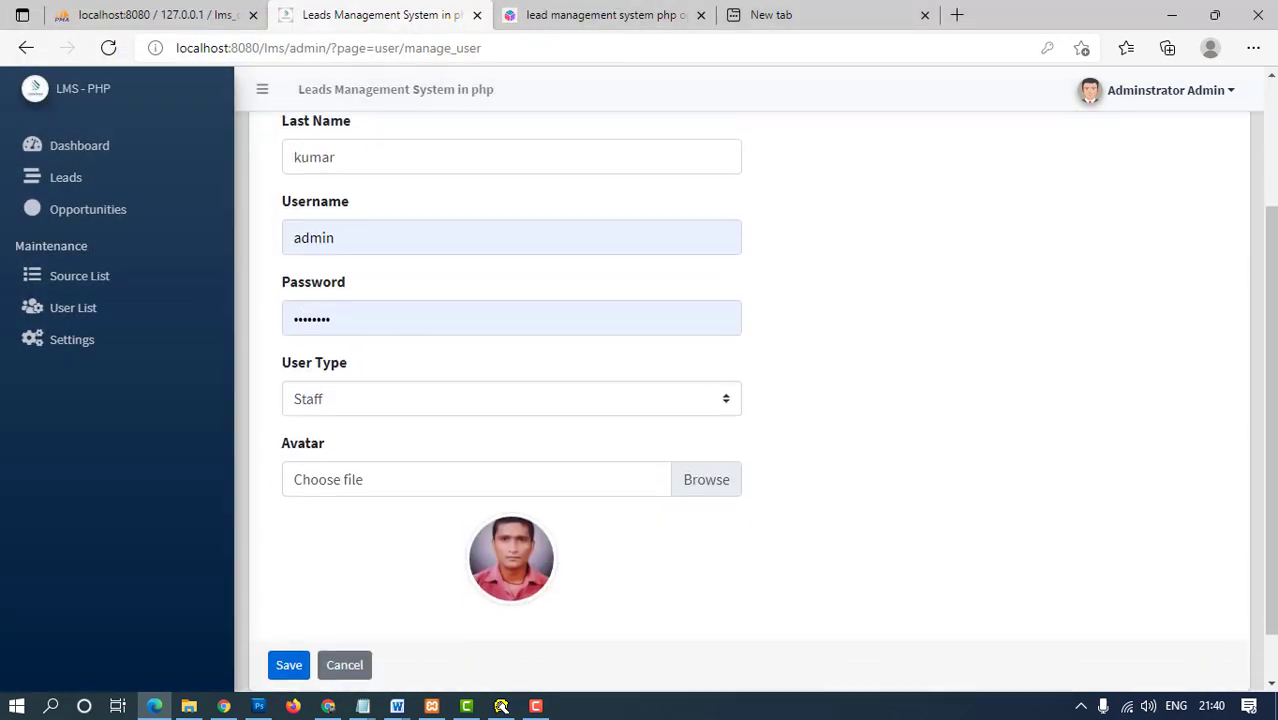
- Edit the first name and save the user again
click(322, 258)
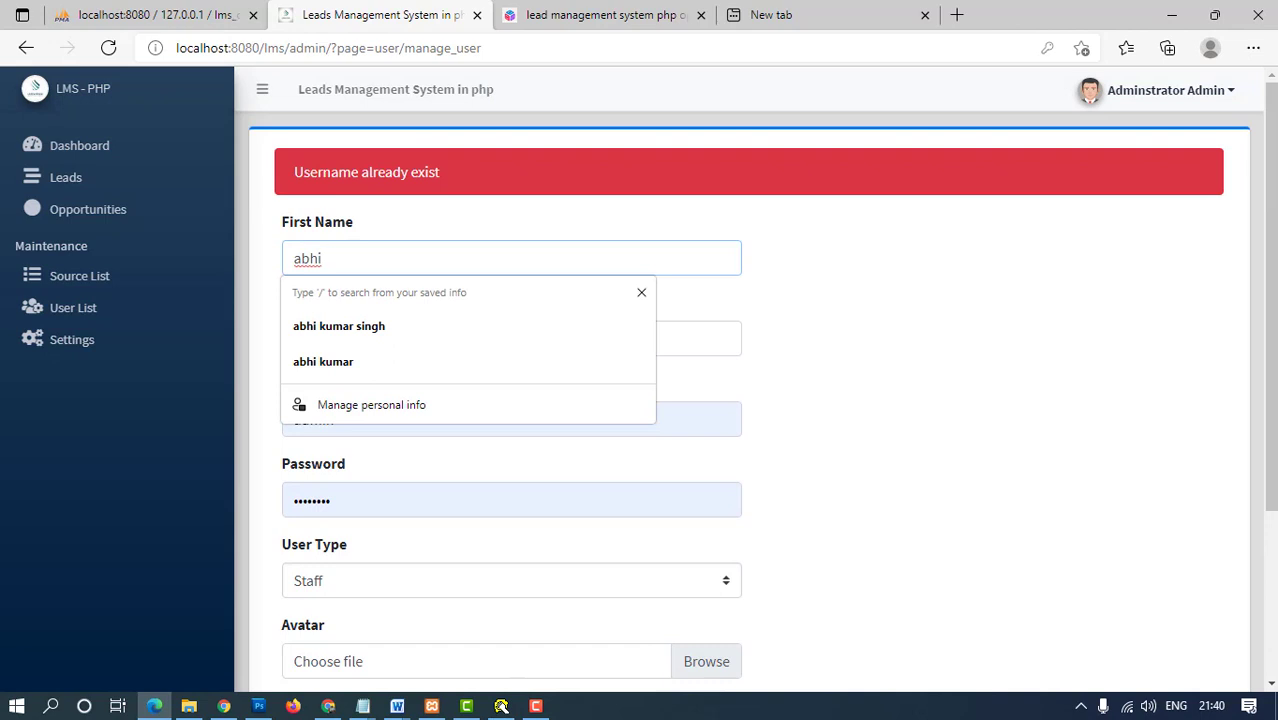
text(shek)
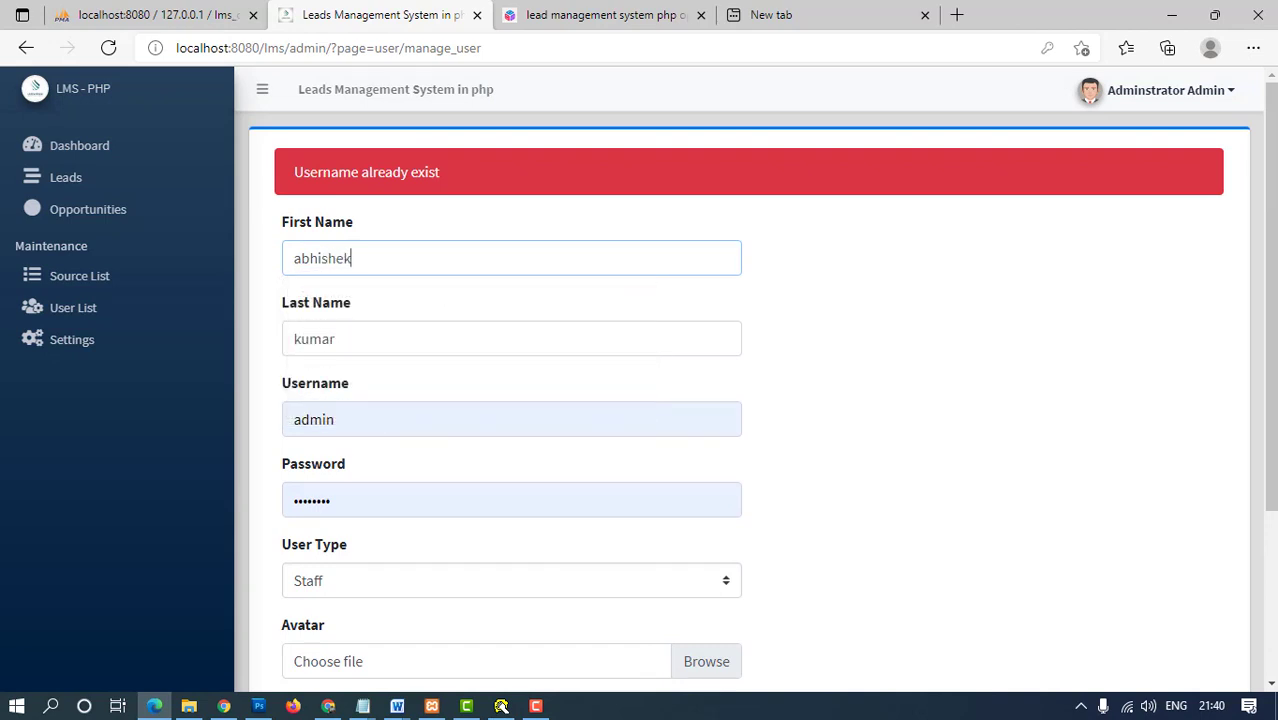
scroll(750, 400, down, 3)
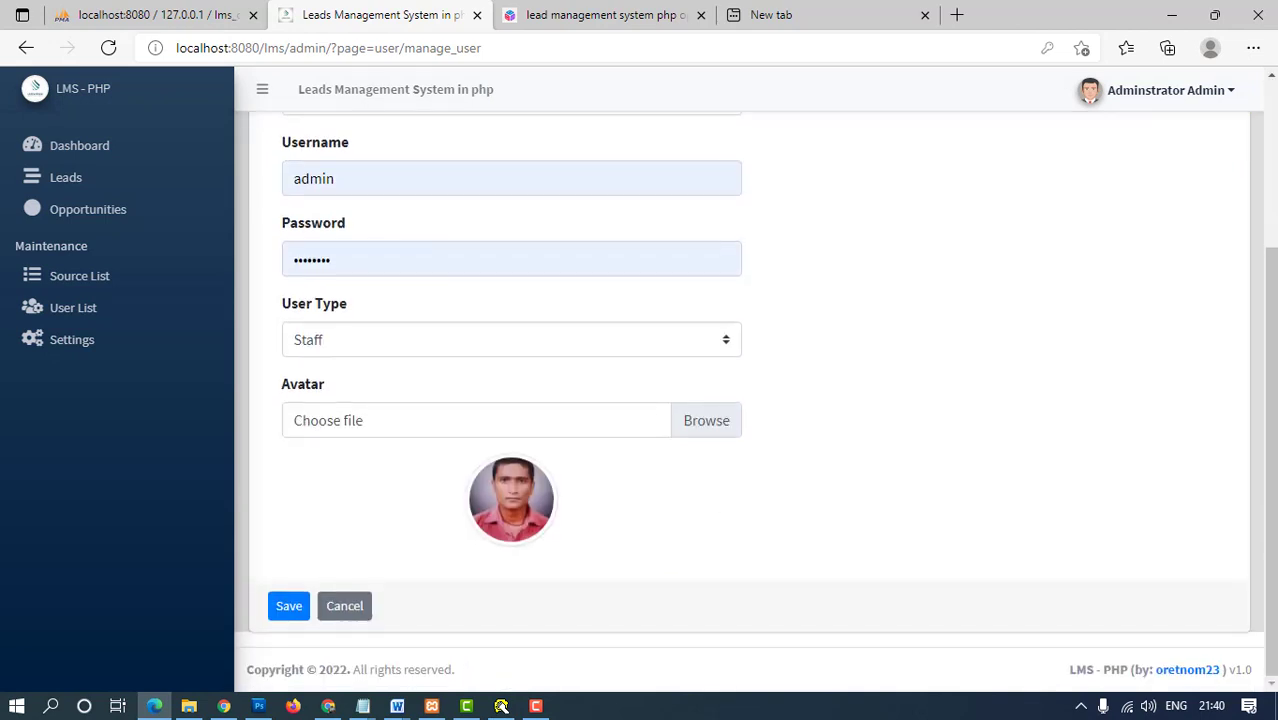
click(288, 605)
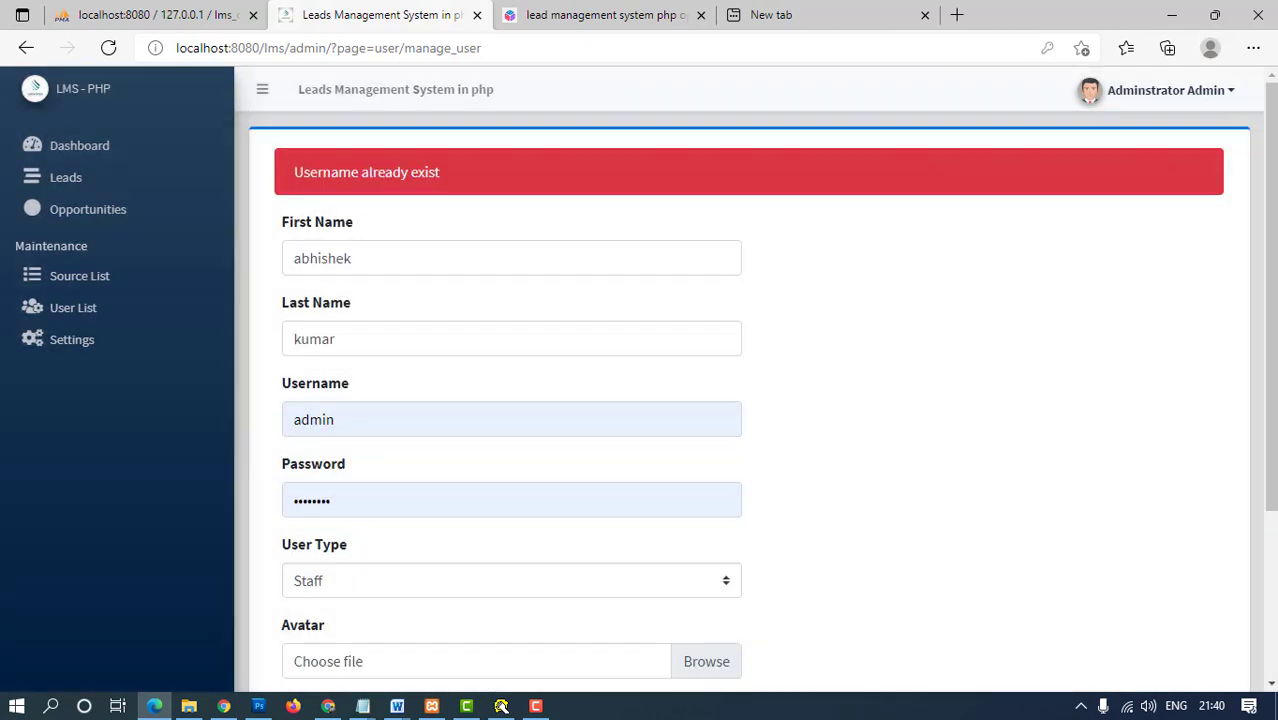
- Replace the first name with a new one and retry saving
key(ctrl+a)
key(BackSpace)
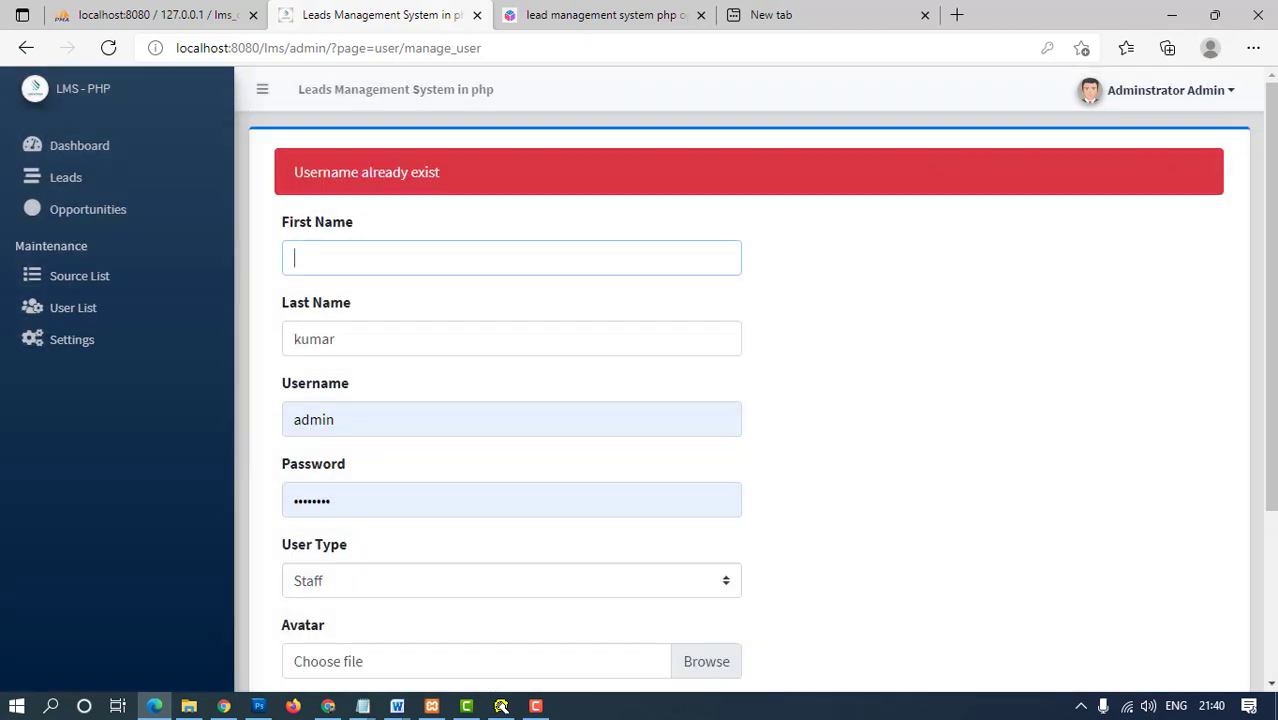
text(mala)
scroll(750, 400, down, 3)
click(288, 605)
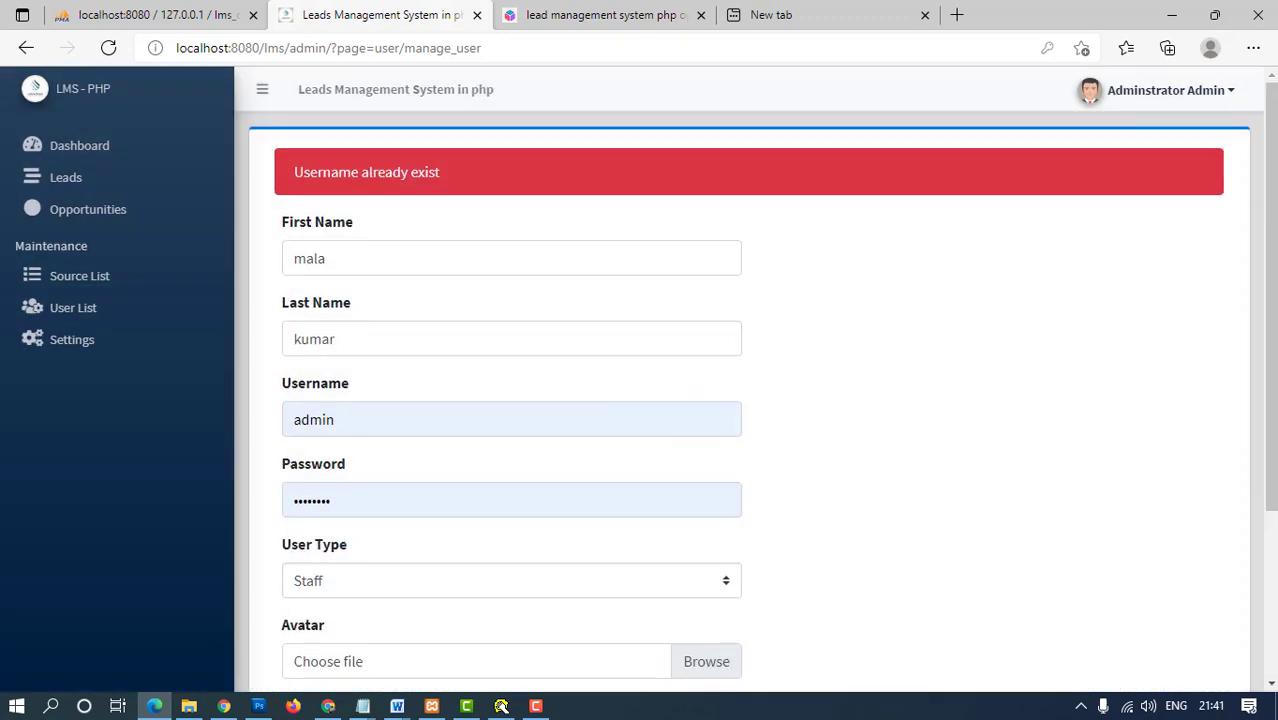
- Set a new username and password for the staff account and save it
double_click(313, 419)
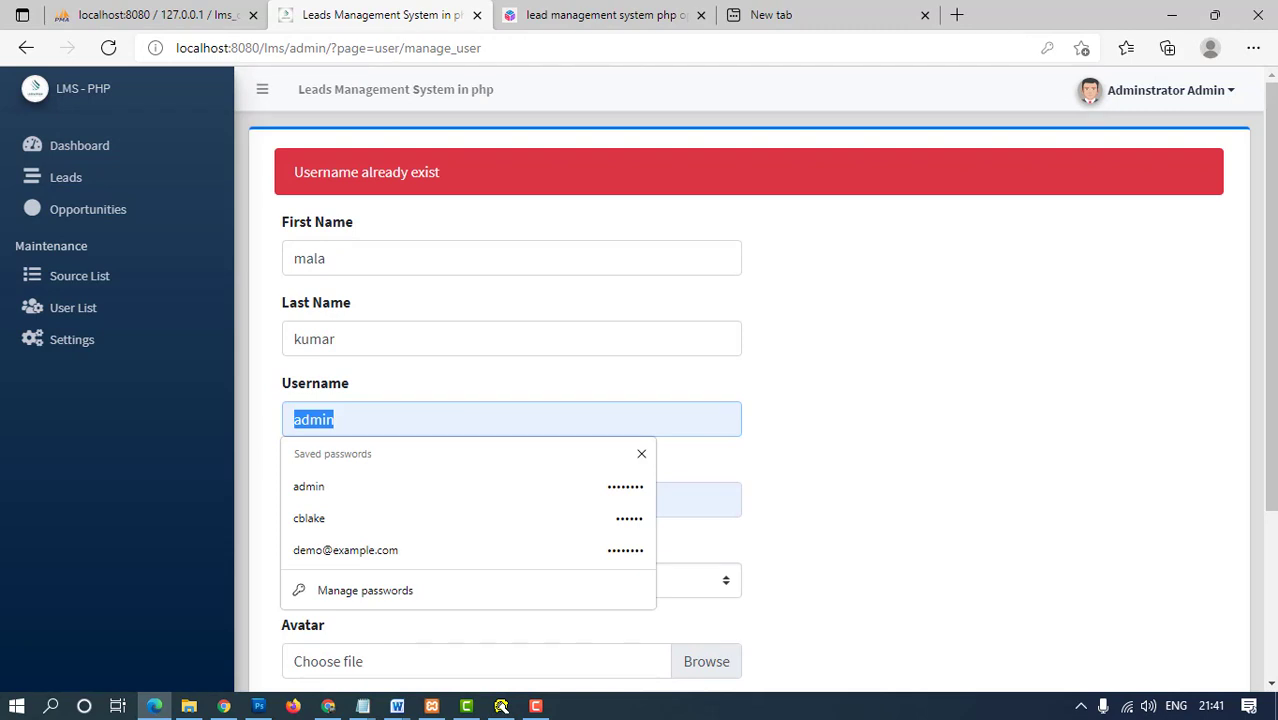
key(BackSpace)
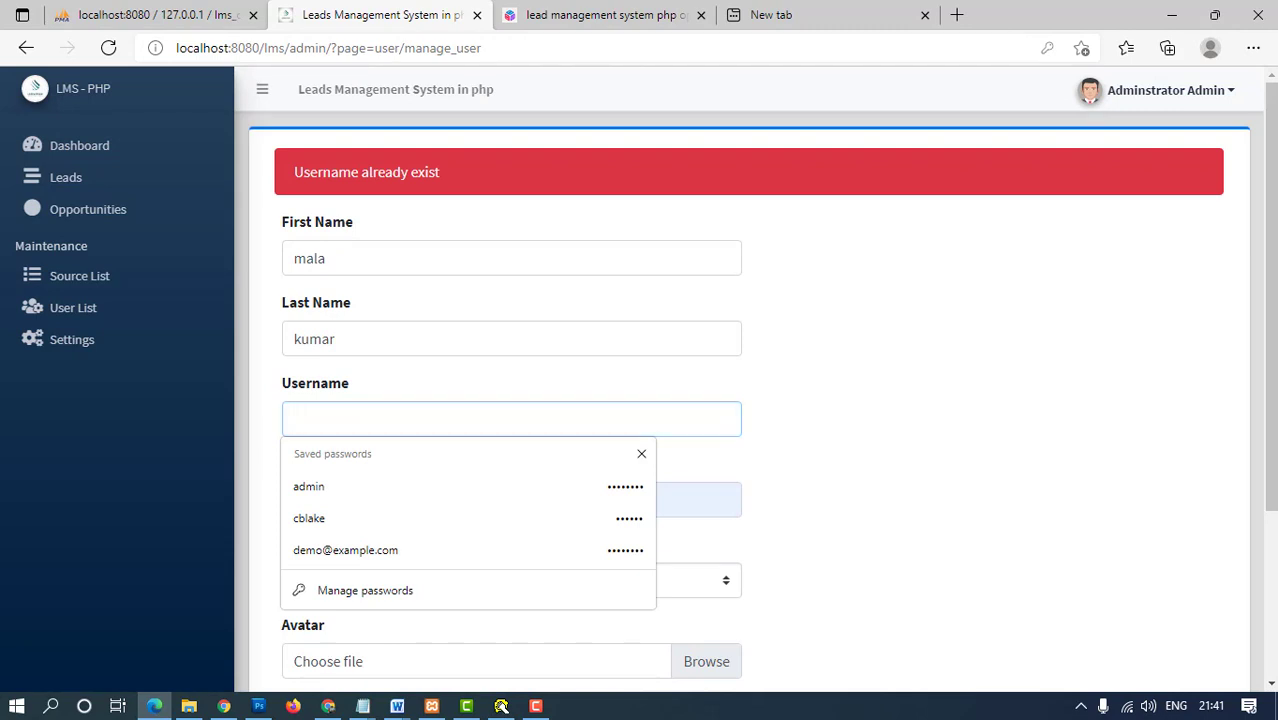
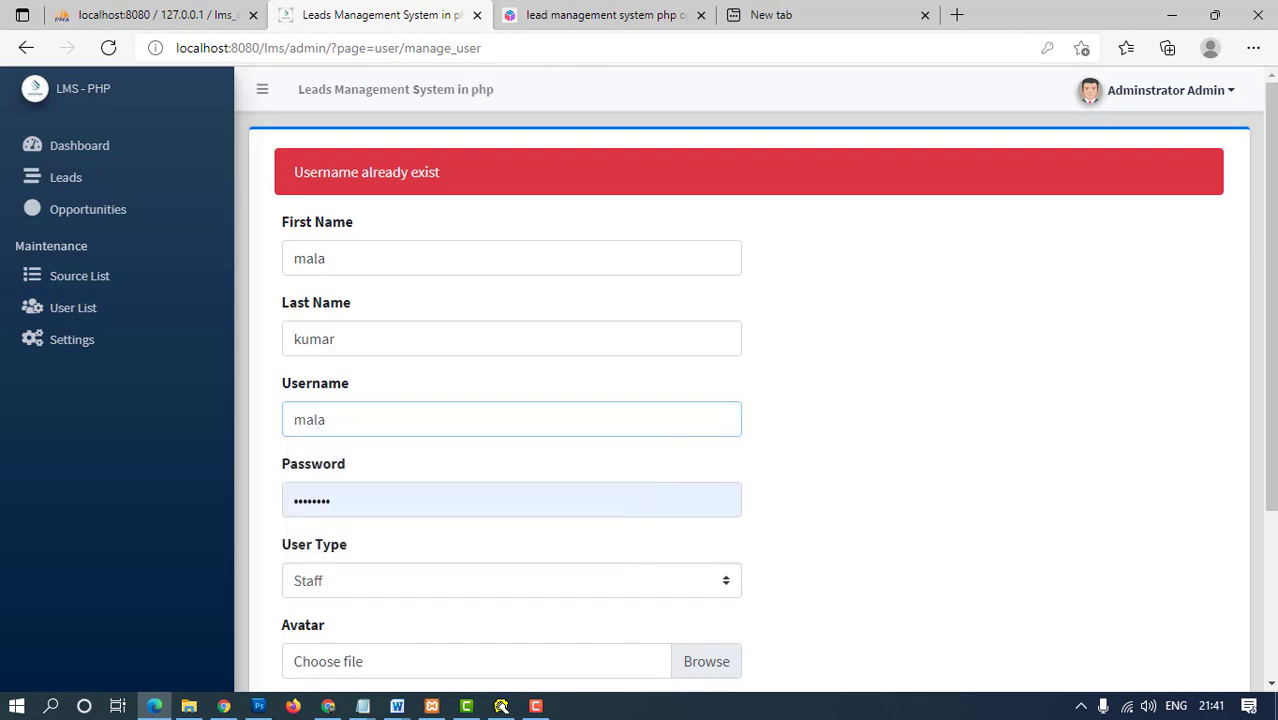
key(Tab)
key(BackSpace)
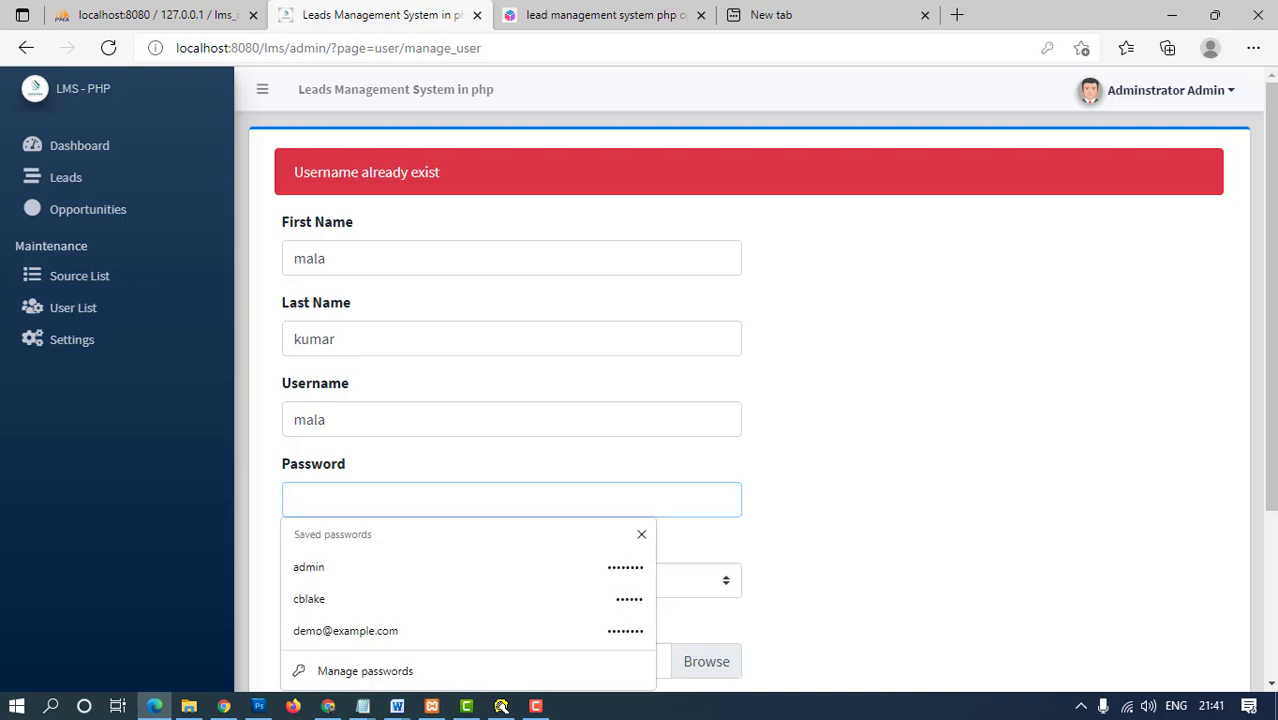
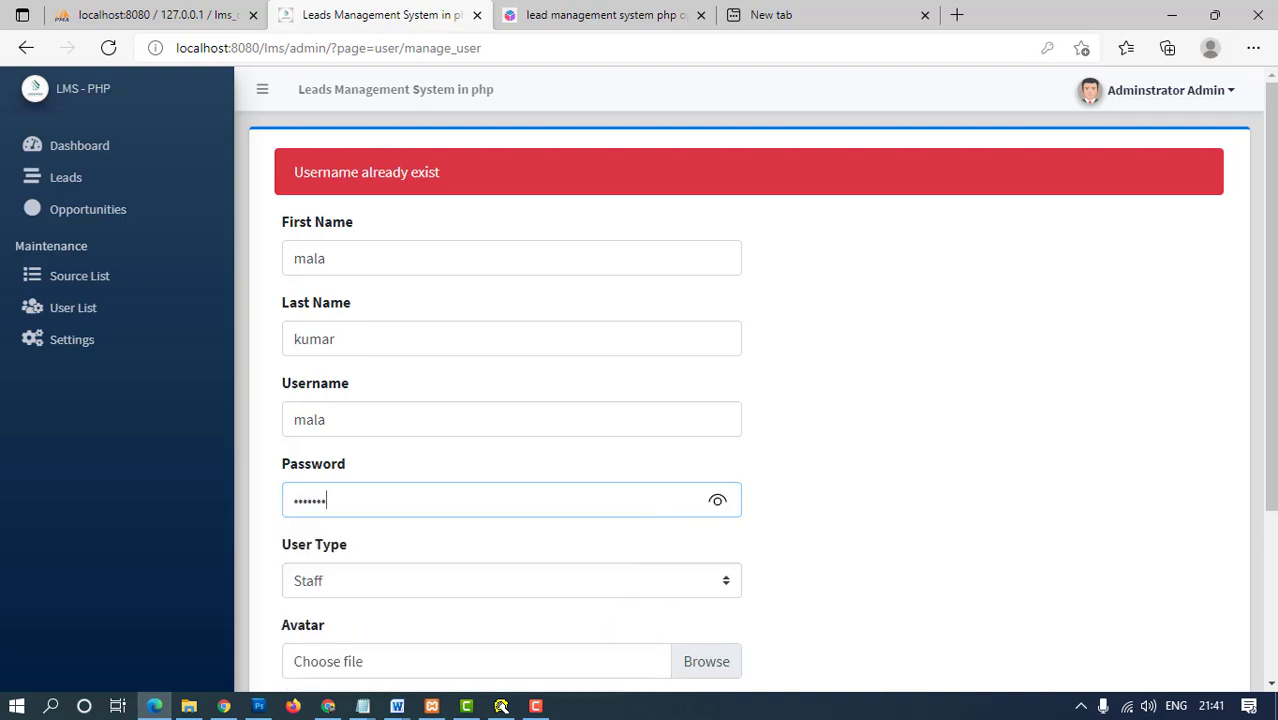
scroll(288, 605, down, 3)
click(288, 605)
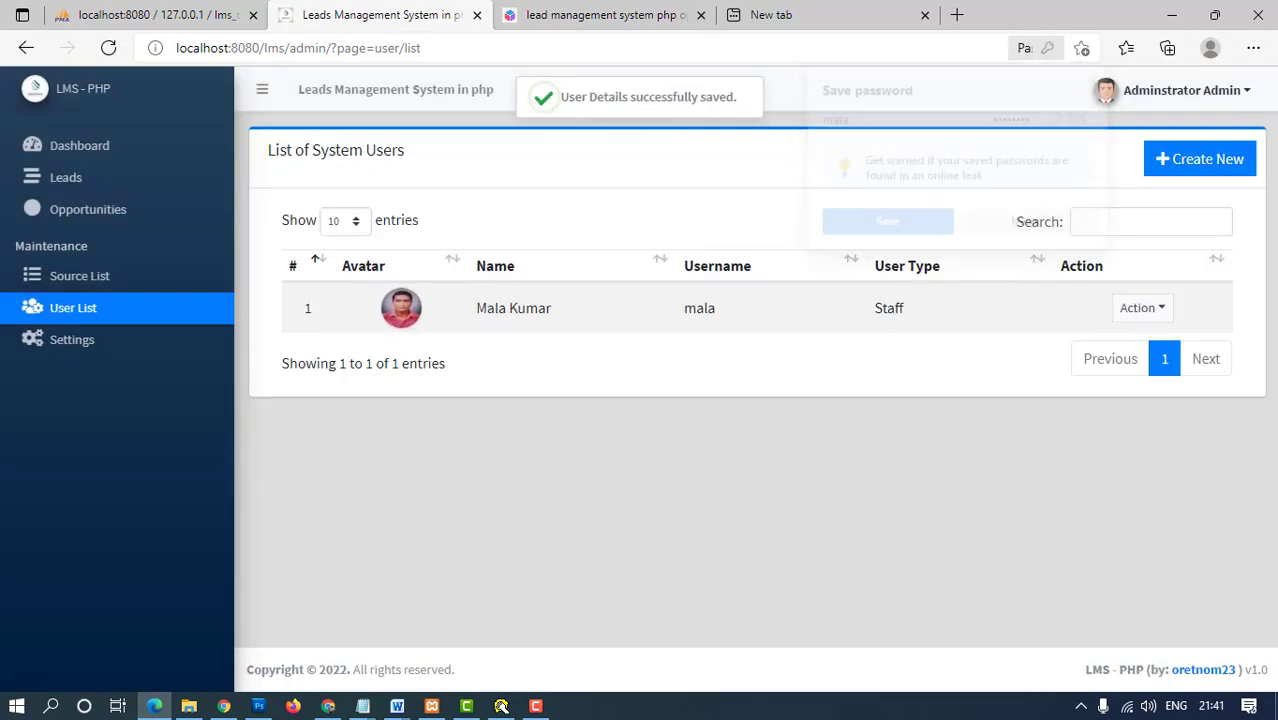
- Log out of Administrator Admin and sign in with the prefilled staff credentials
click(72, 339)
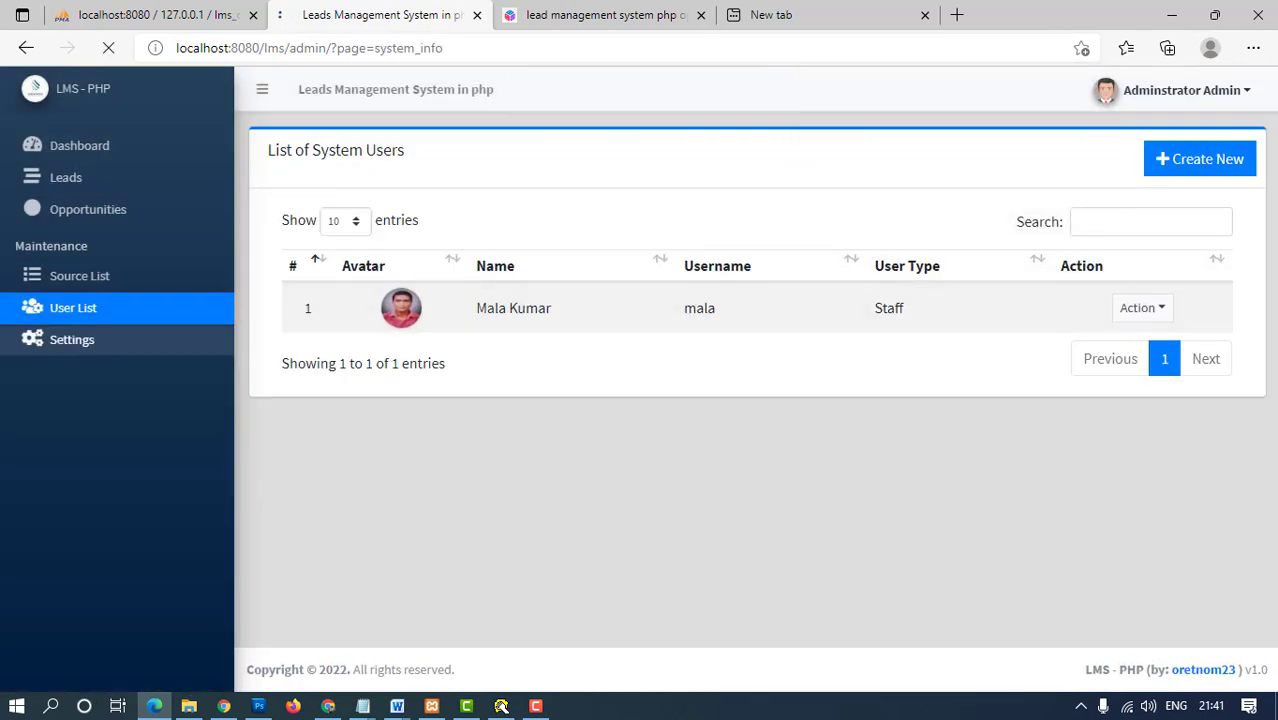
scroll(80, 300, down, 4)
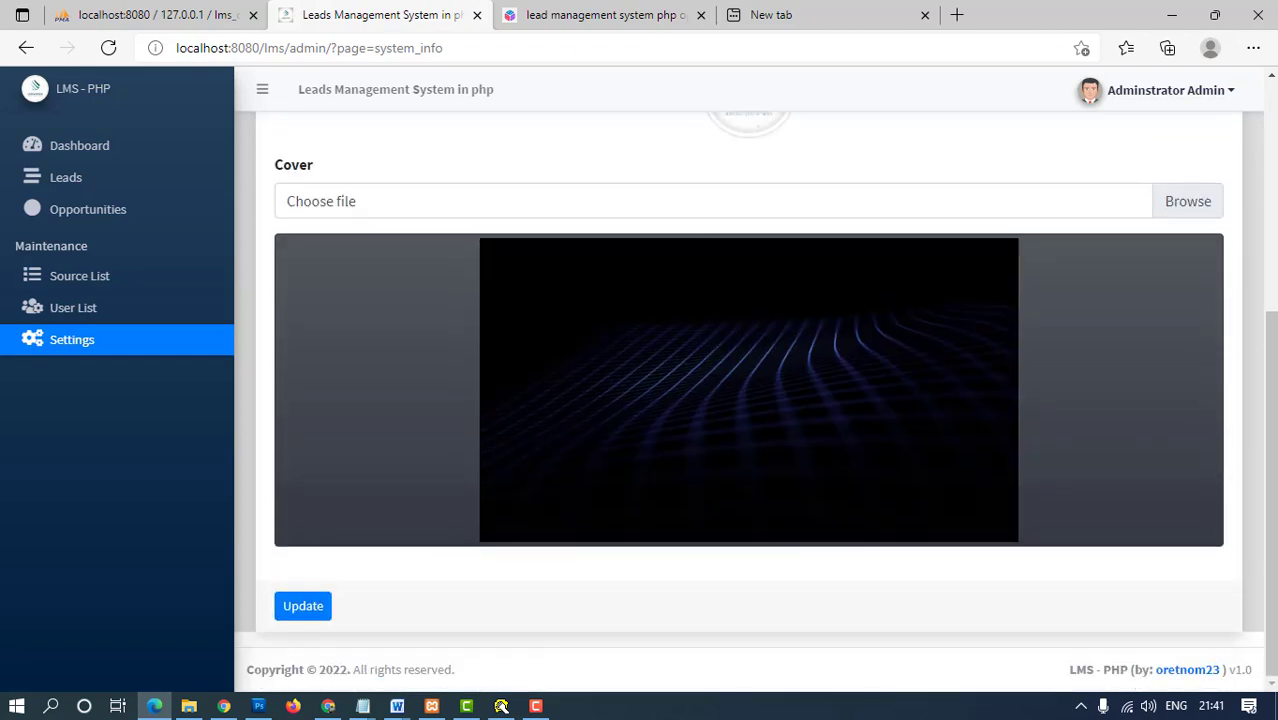
scroll(88, 209, up, 1)
click(80, 145)
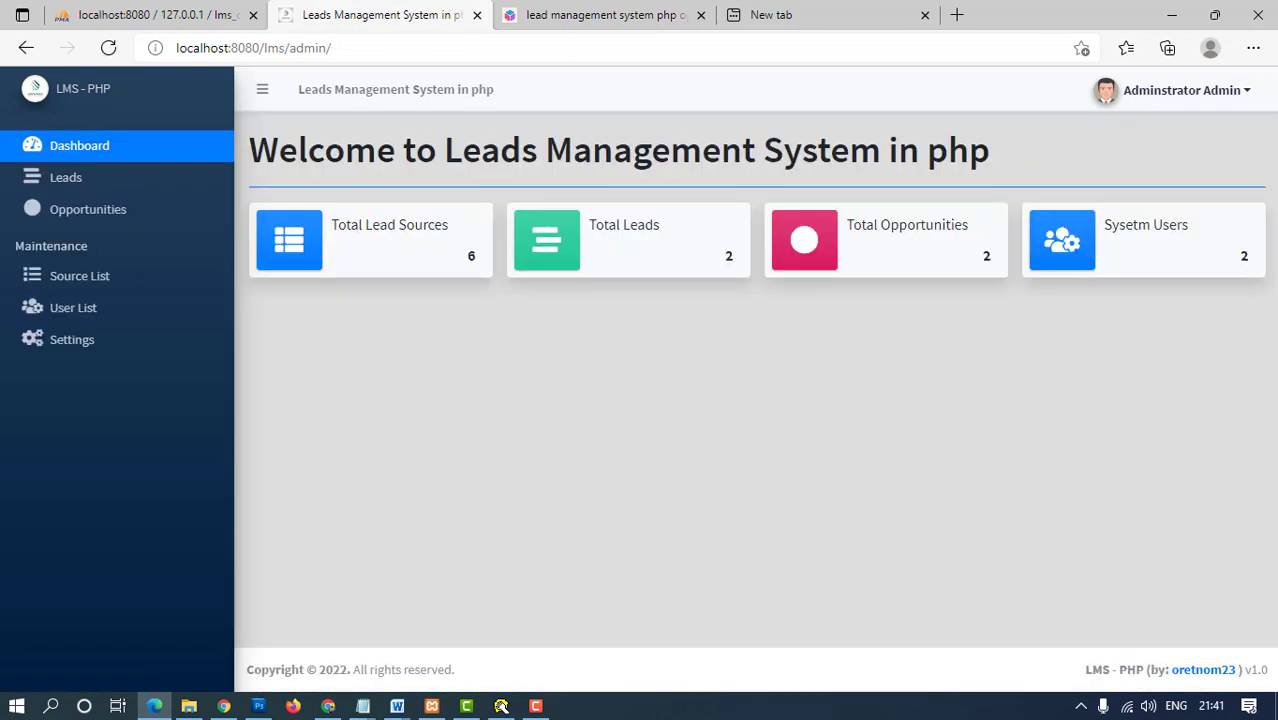
click(1185, 90)
click(1140, 168)
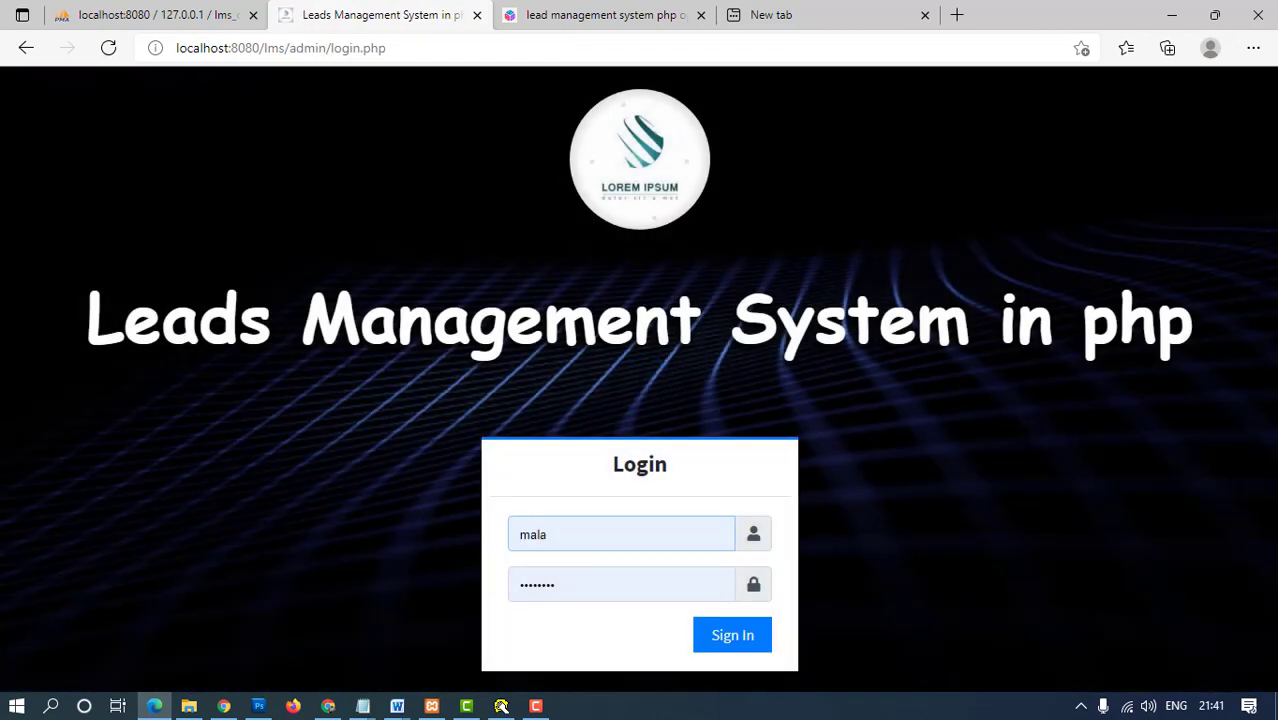
key(Return)
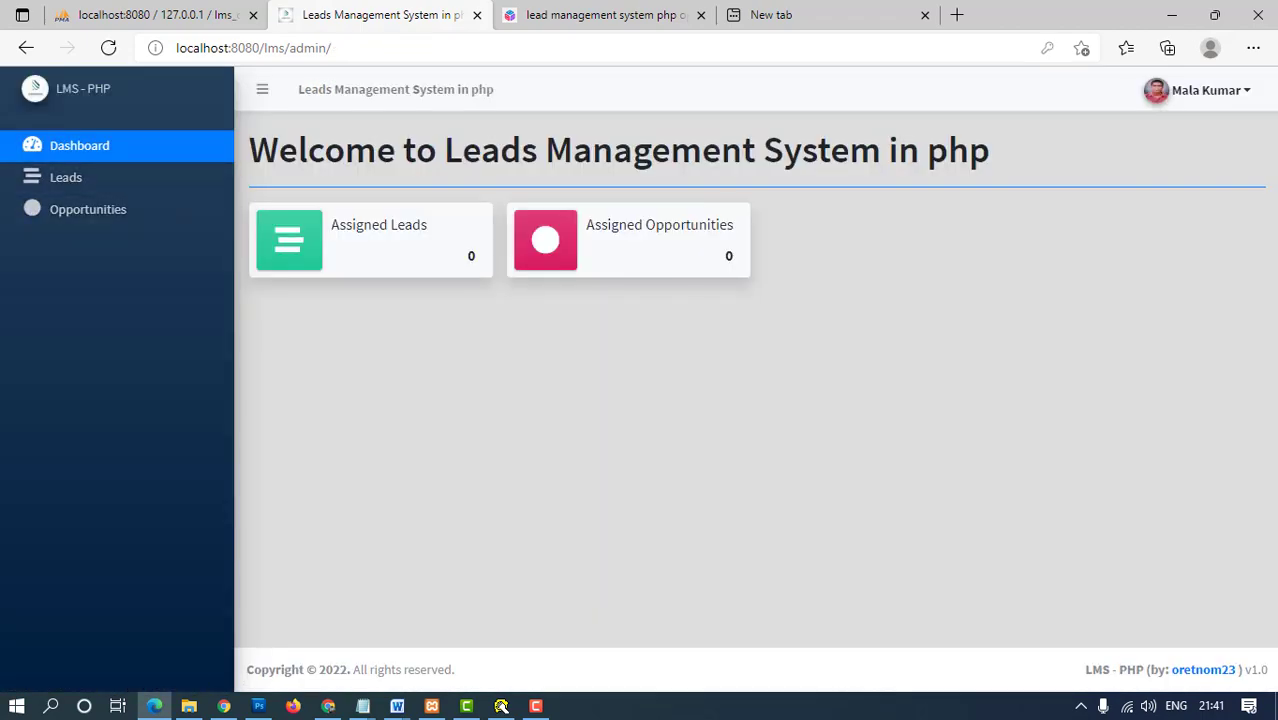
- Open Notepad, type 'staff login', and zoom the text in twice
key(super+r)
text(n)
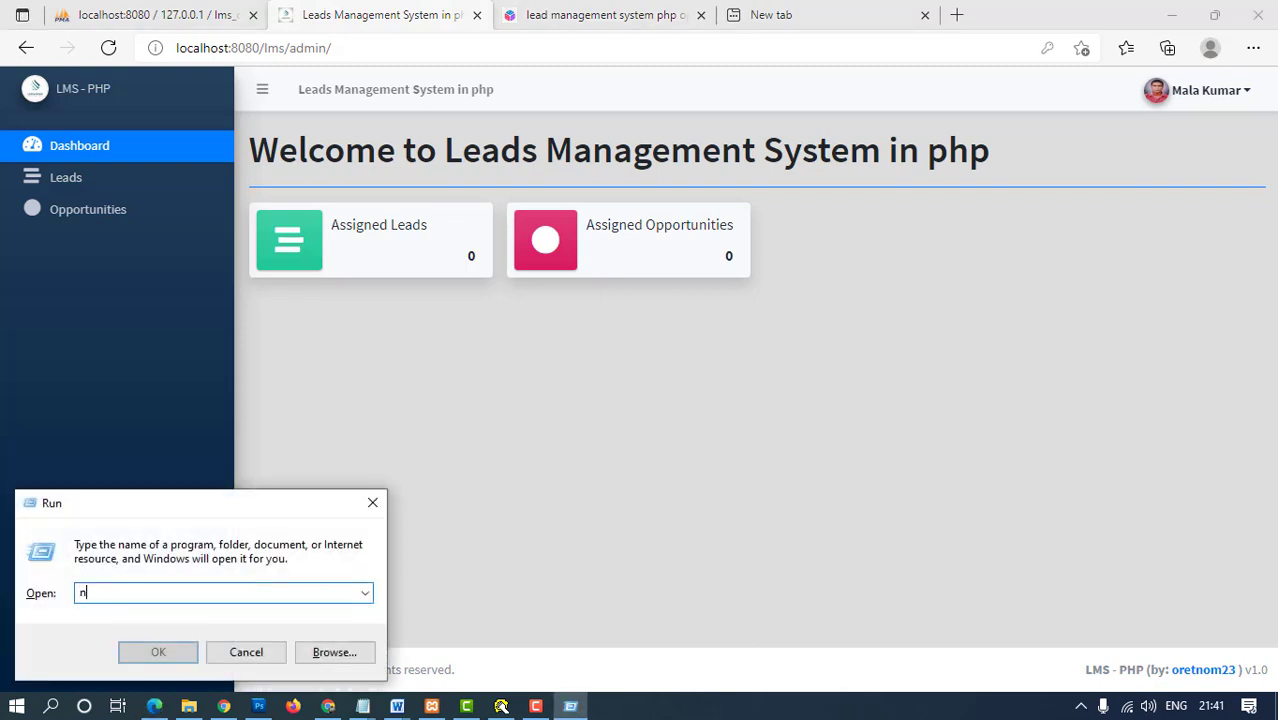
text(otepad)
key(Return)
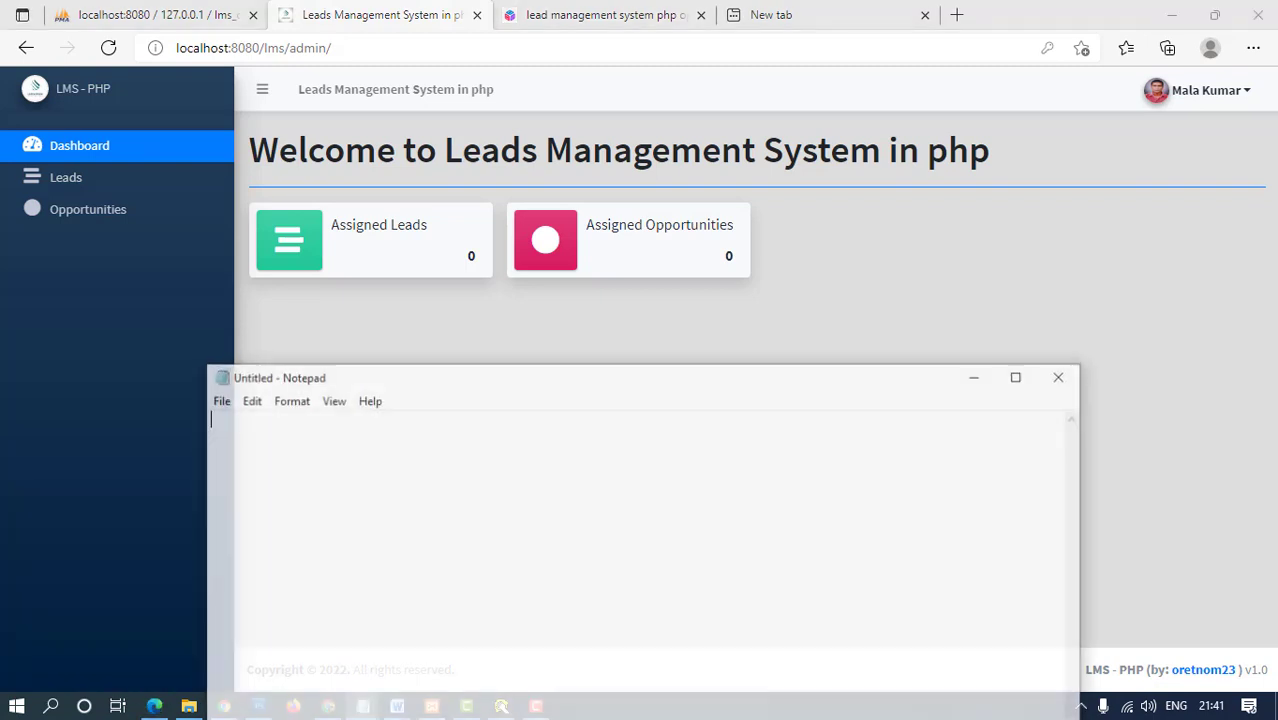
text(staffa)
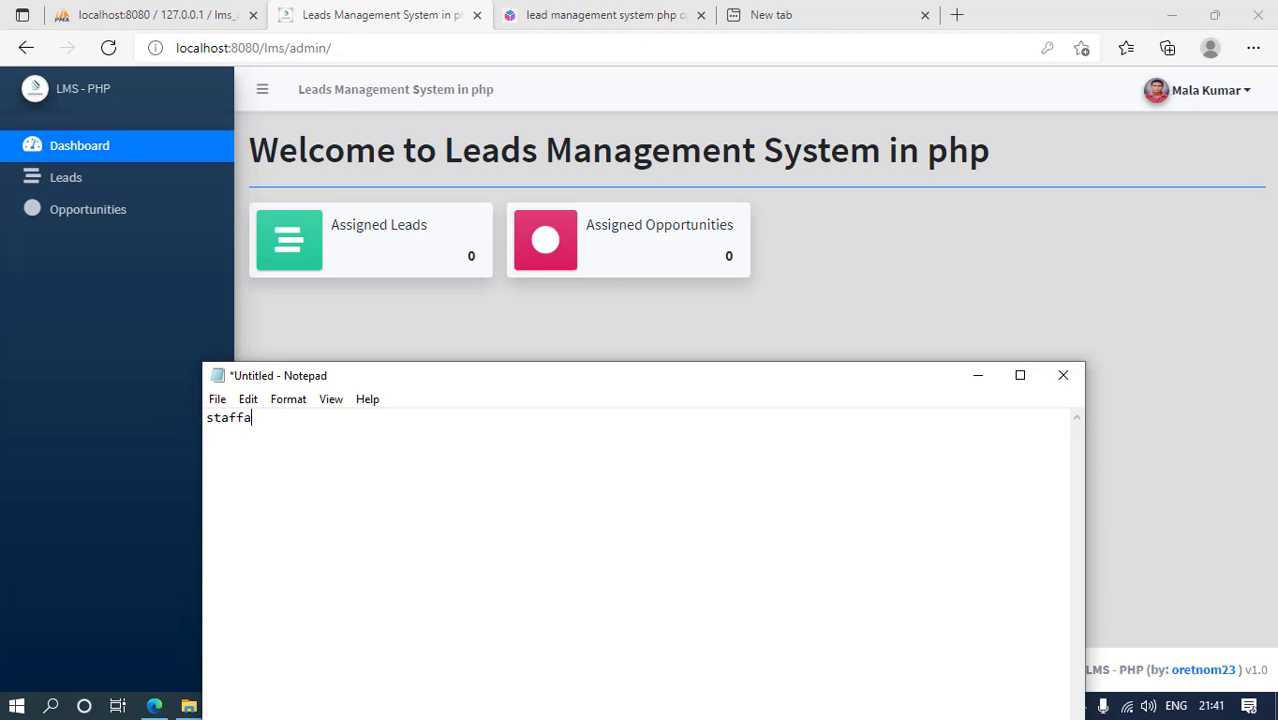
text(login)
key(ctrl+plus)
key(ctrl+plus)
key(ctrl+plus)
key(ctrl+plus)
key(ctrl+plus)
key(ctrl+plus)
key(ctrl+plus)
key(ctrl+plus)
key(ctrl+plus)
key(ctrl+plus)
key(ctrl+plus)
key(ctrl+plus)
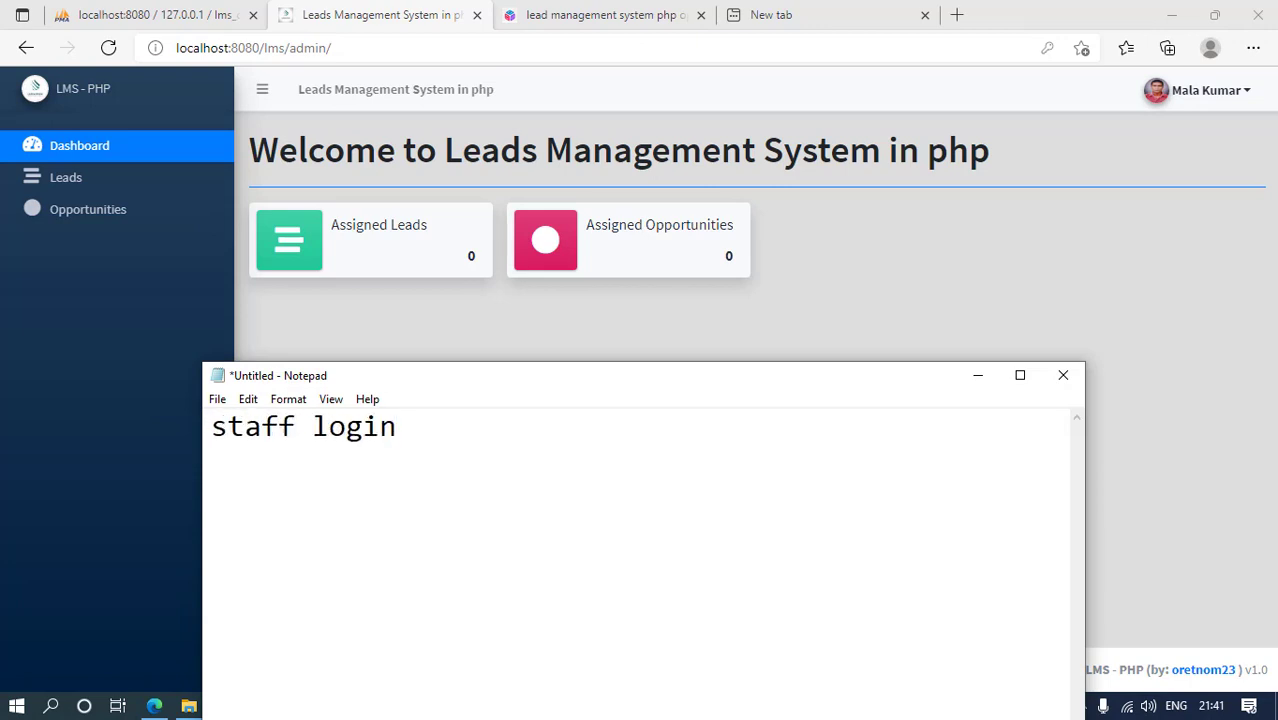
key(ctrl+plus)
key(ctrl+plus)
key(ctrl+plus)
key(ctrl+plus)
key(ctrl+plus)
key(ctrl+plus)
key(ctrl+plus)
key(ctrl+plus)
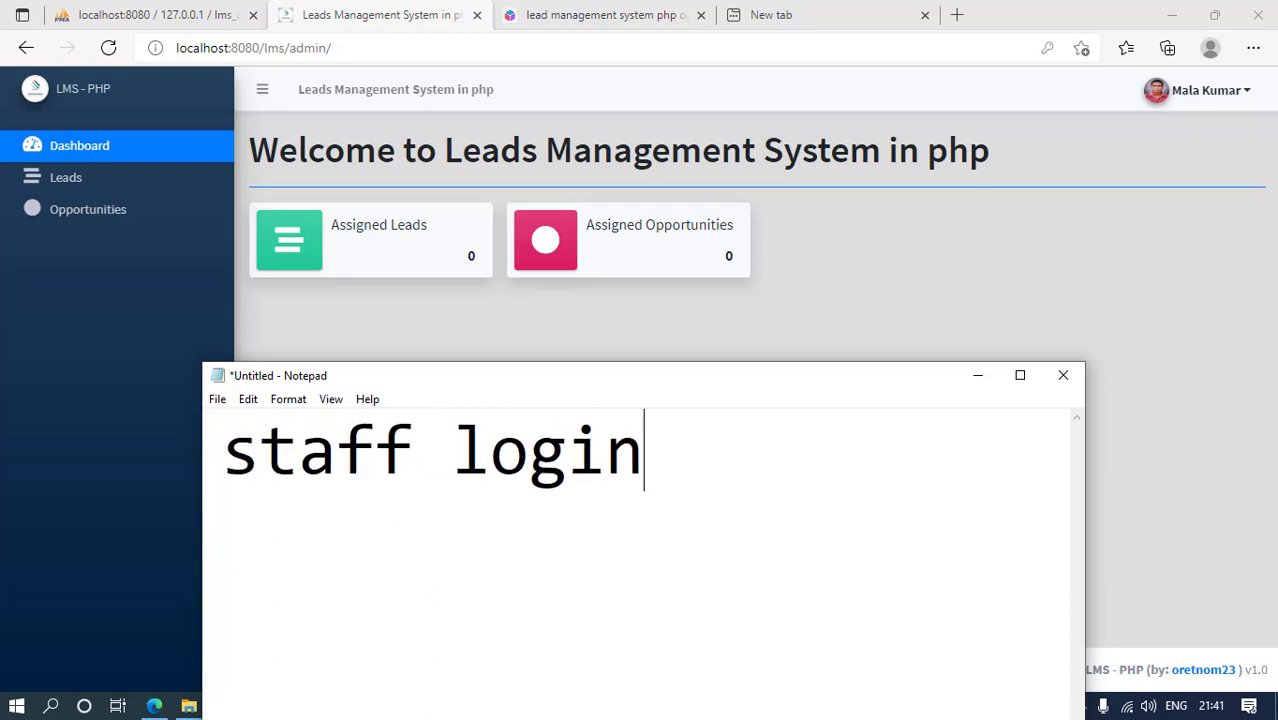
- Close the Notepad note, discarding it without saving
click(1063, 375)
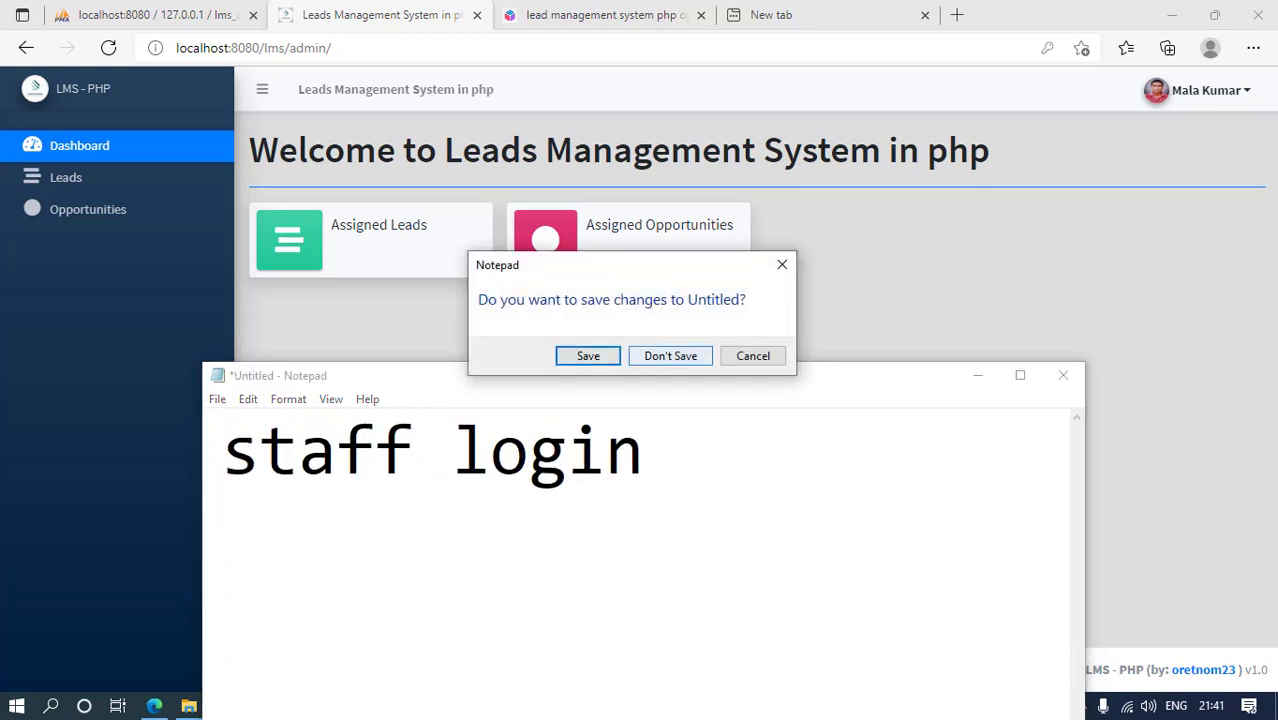
click(753, 356)
click(1063, 375)
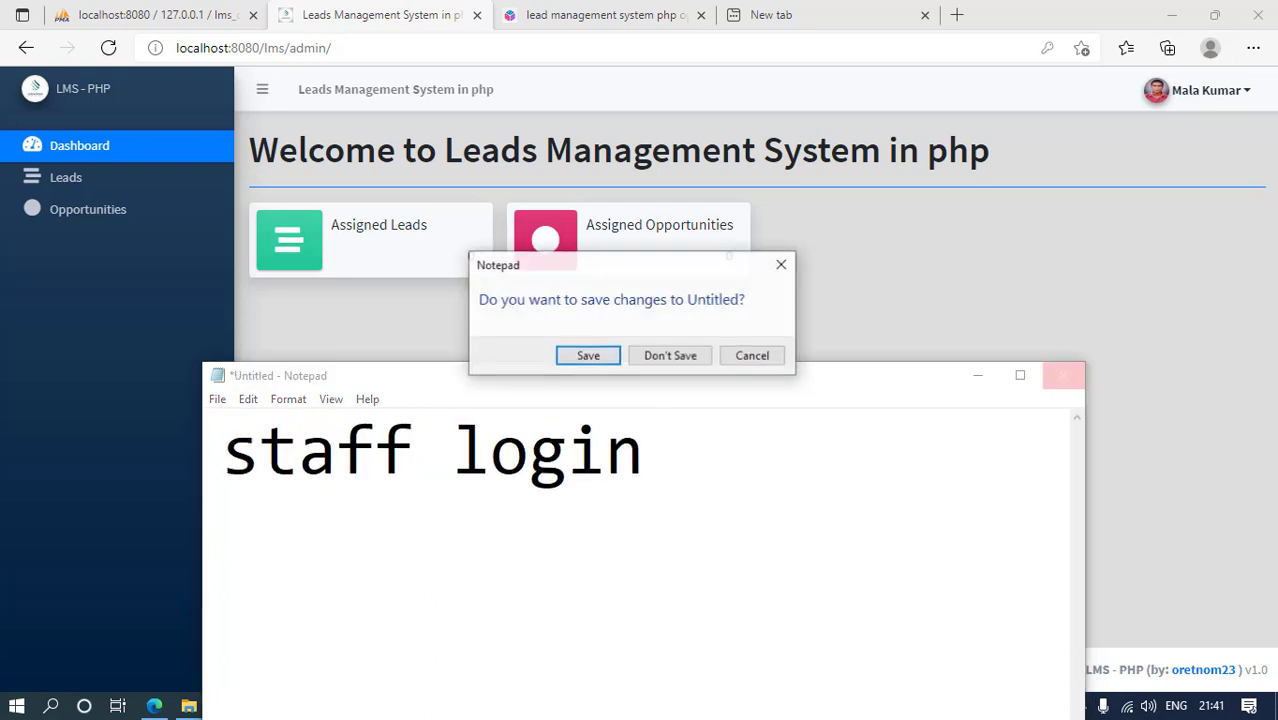
click(670, 356)
click(66, 177)
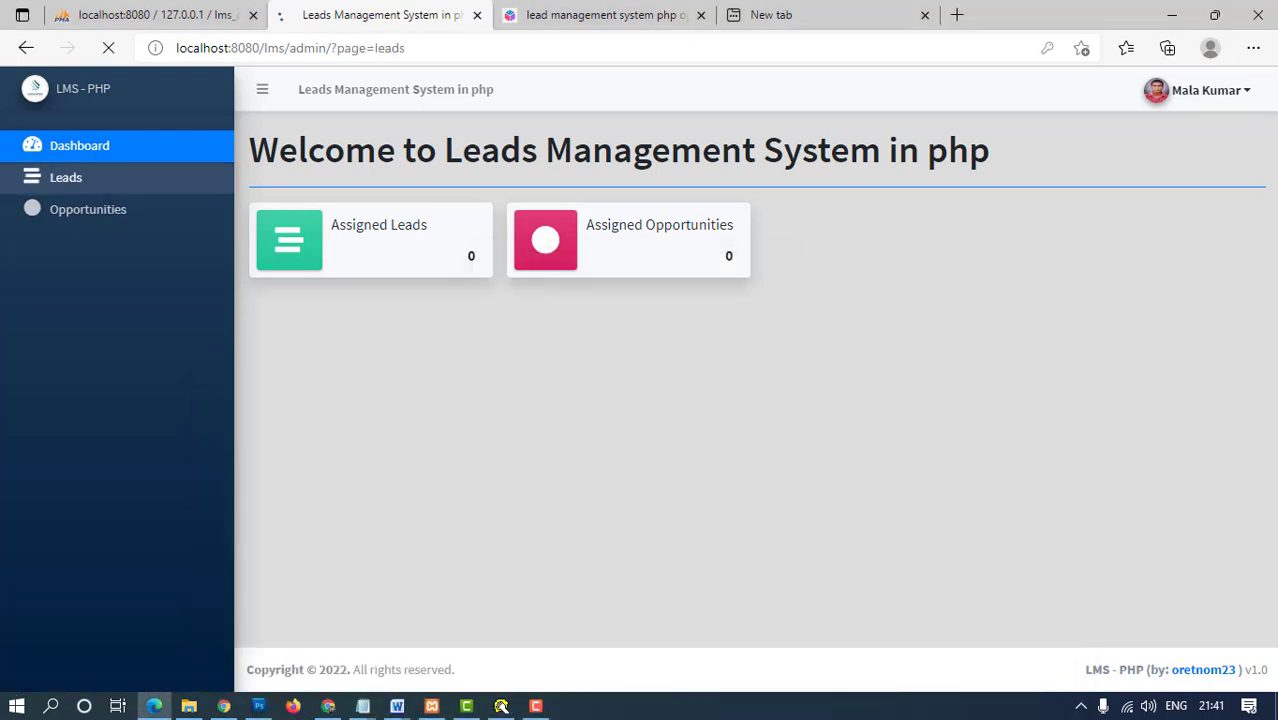
click(622, 205)
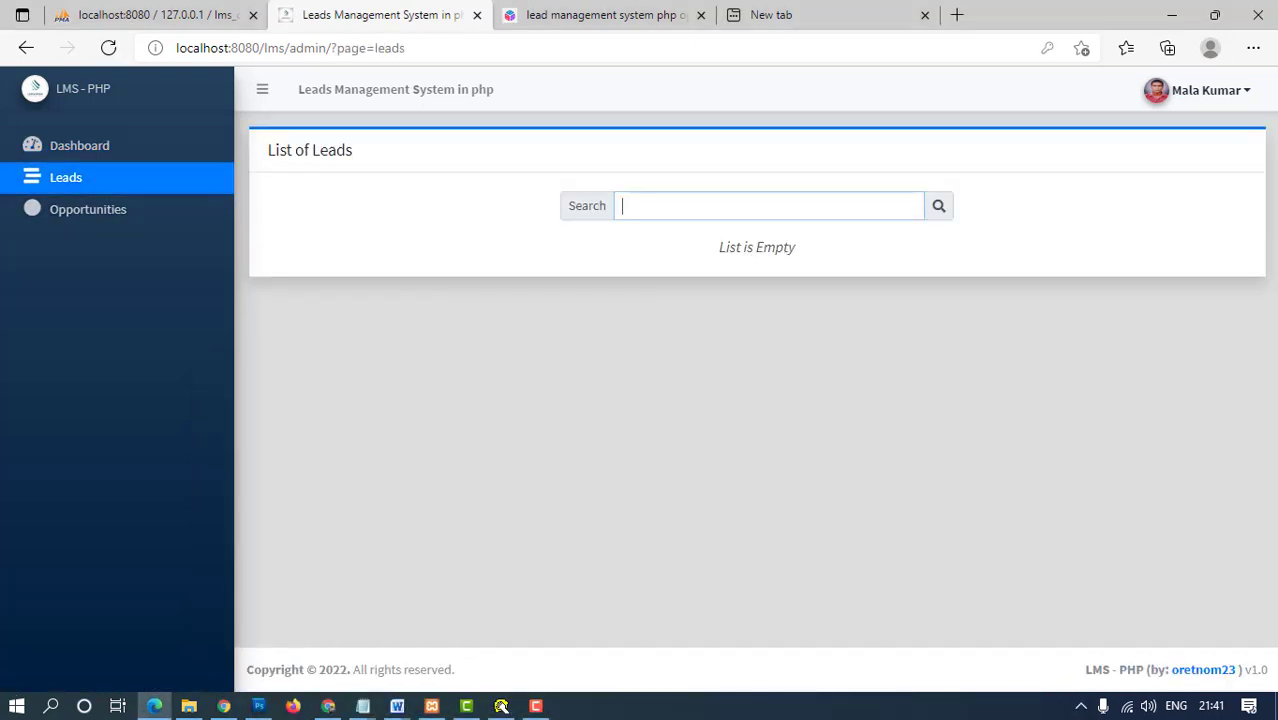
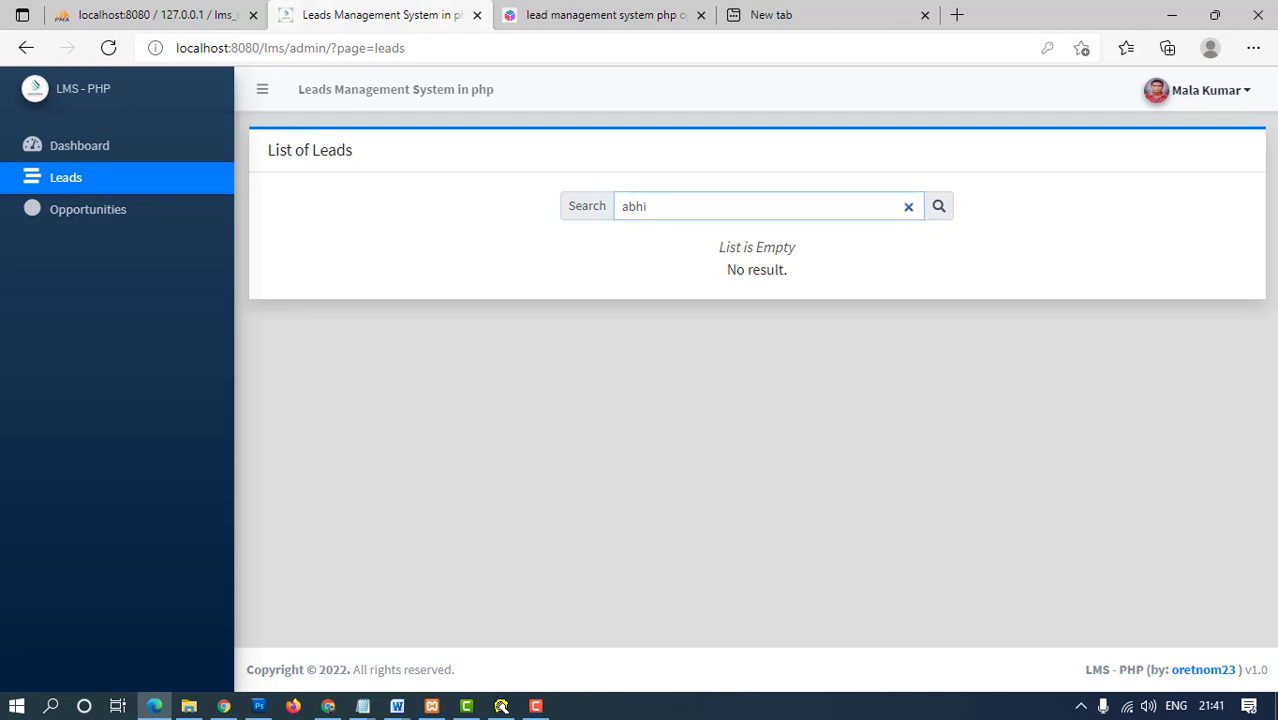
click(88, 209)
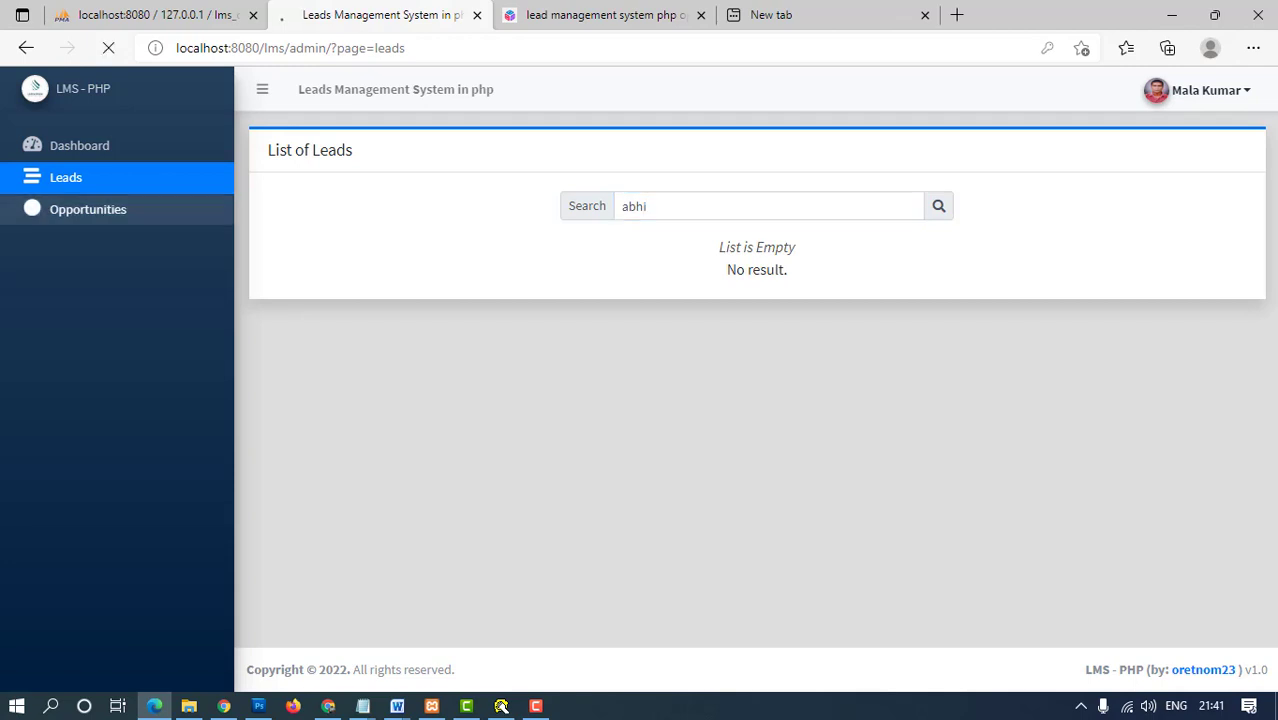
click(79, 145)
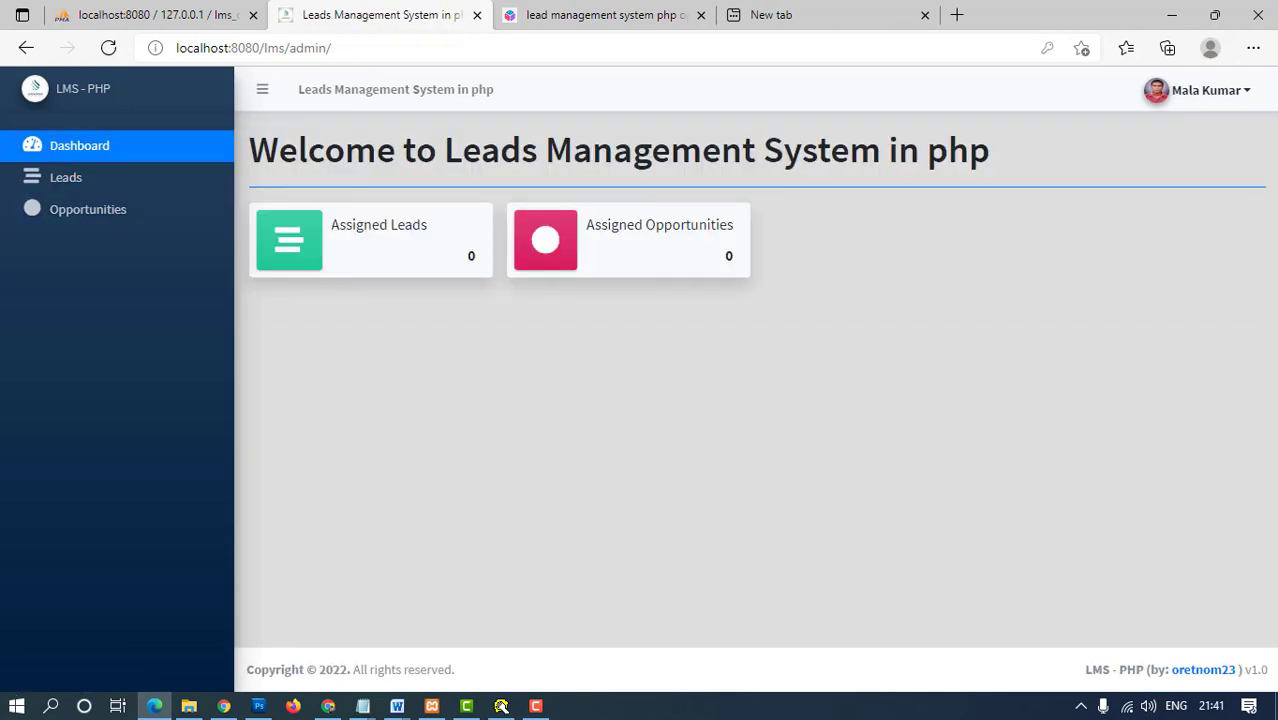
- Show a zoomed 'thnak you' Notepad note, discard it, then log the staff user out
key(super+r)
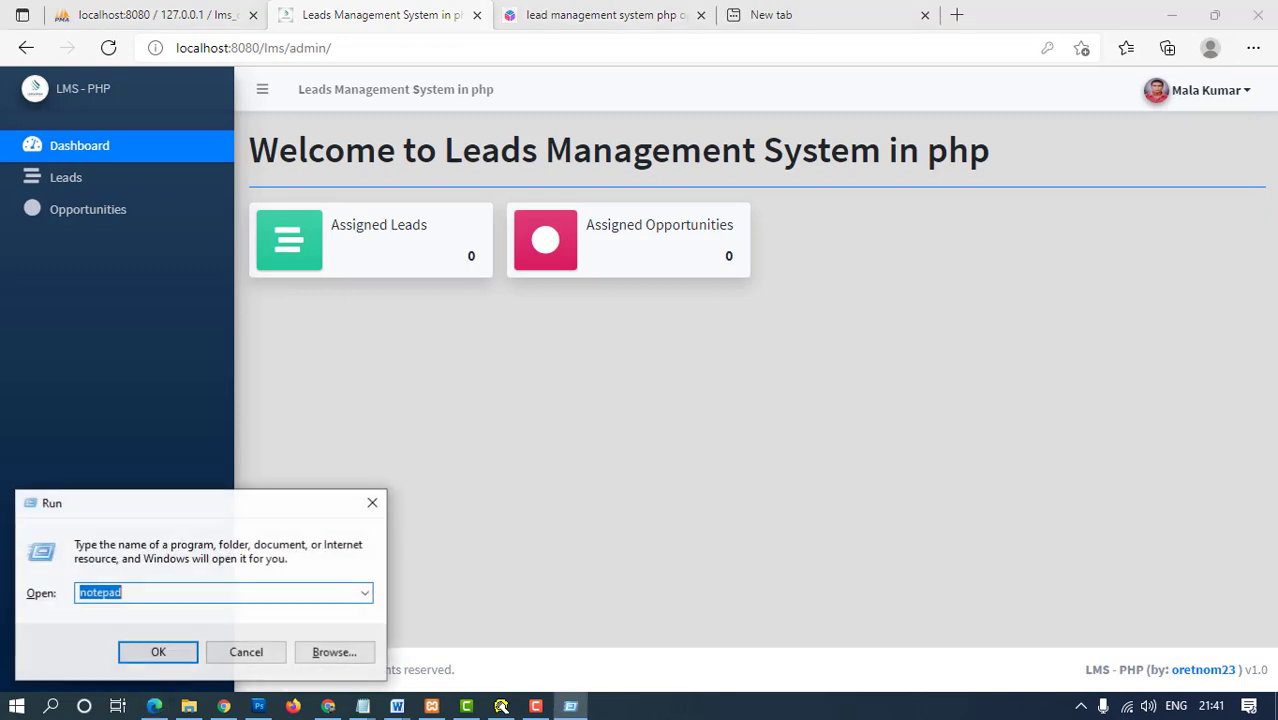
key(Return)
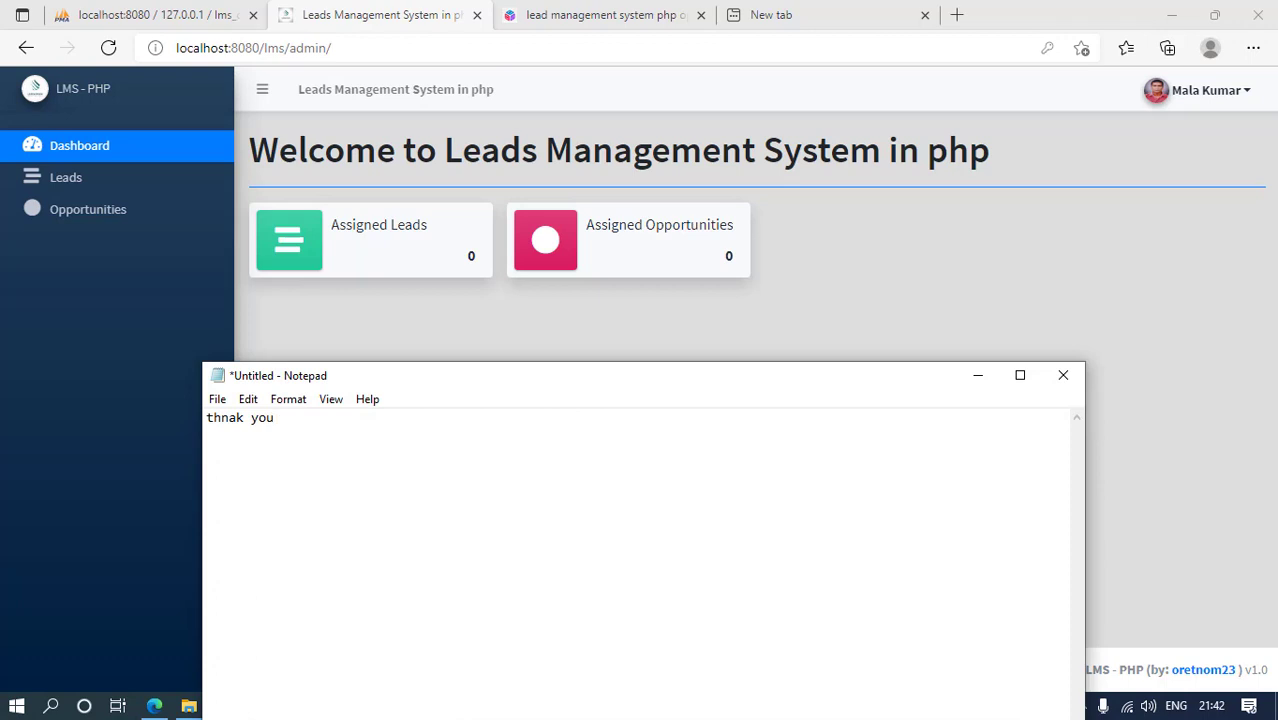
key(ctrl+plus)
key(ctrl+plus)
key(ctrl+plus)
key(ctrl+plus)
key(ctrl+plus)
key(ctrl+plus)
key(ctrl+plus)
key(ctrl+plus)
key(ctrl+plus)
key(ctrl+plus)
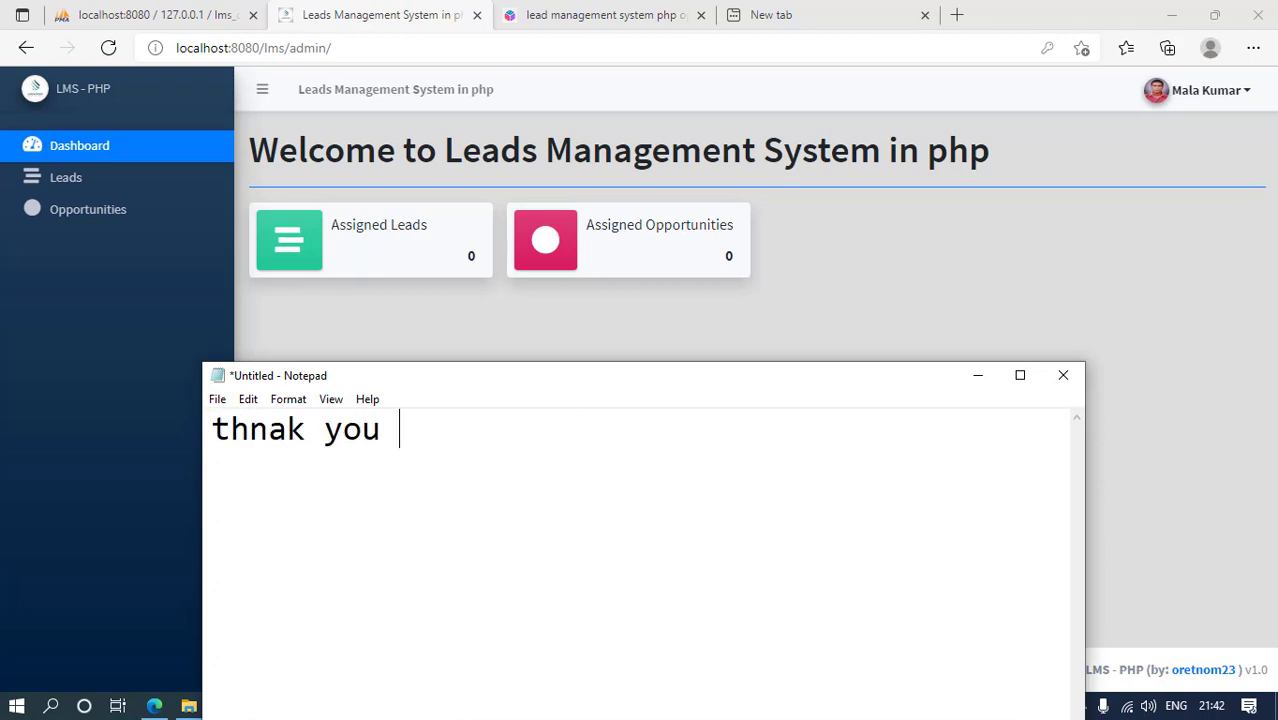
click(1063, 375)
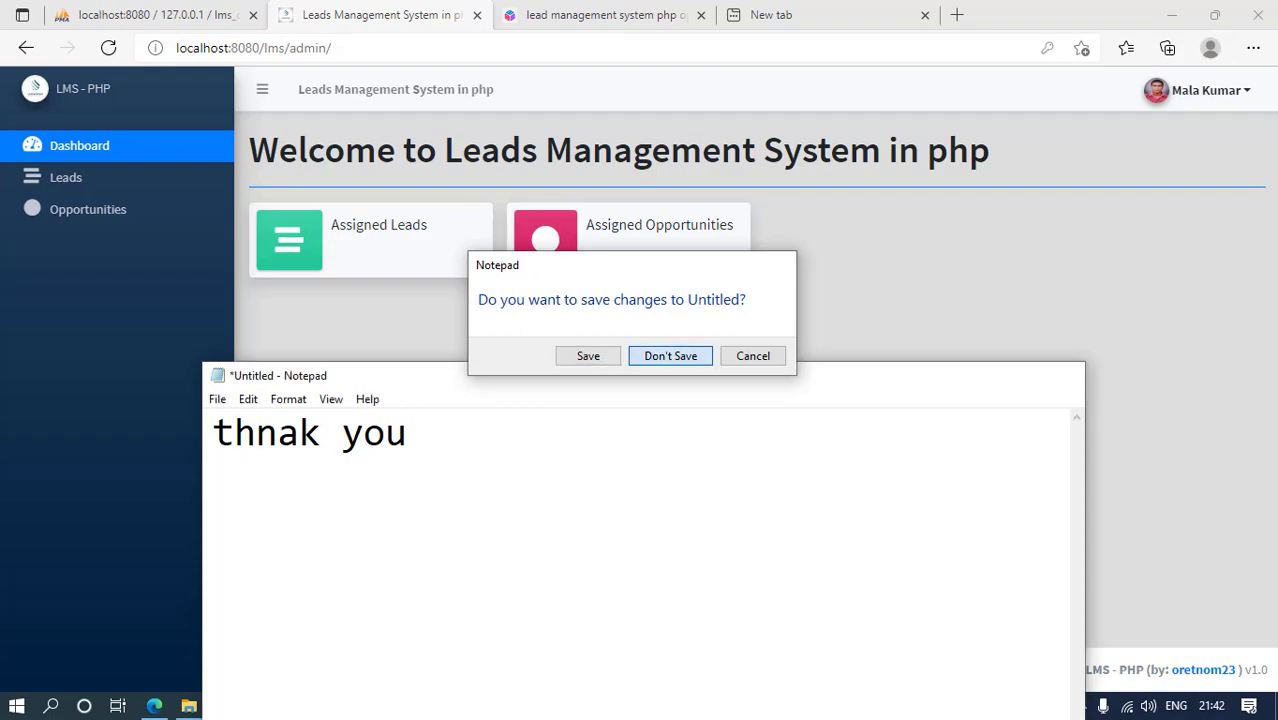
click(670, 354)
click(1205, 90)
click(1170, 170)
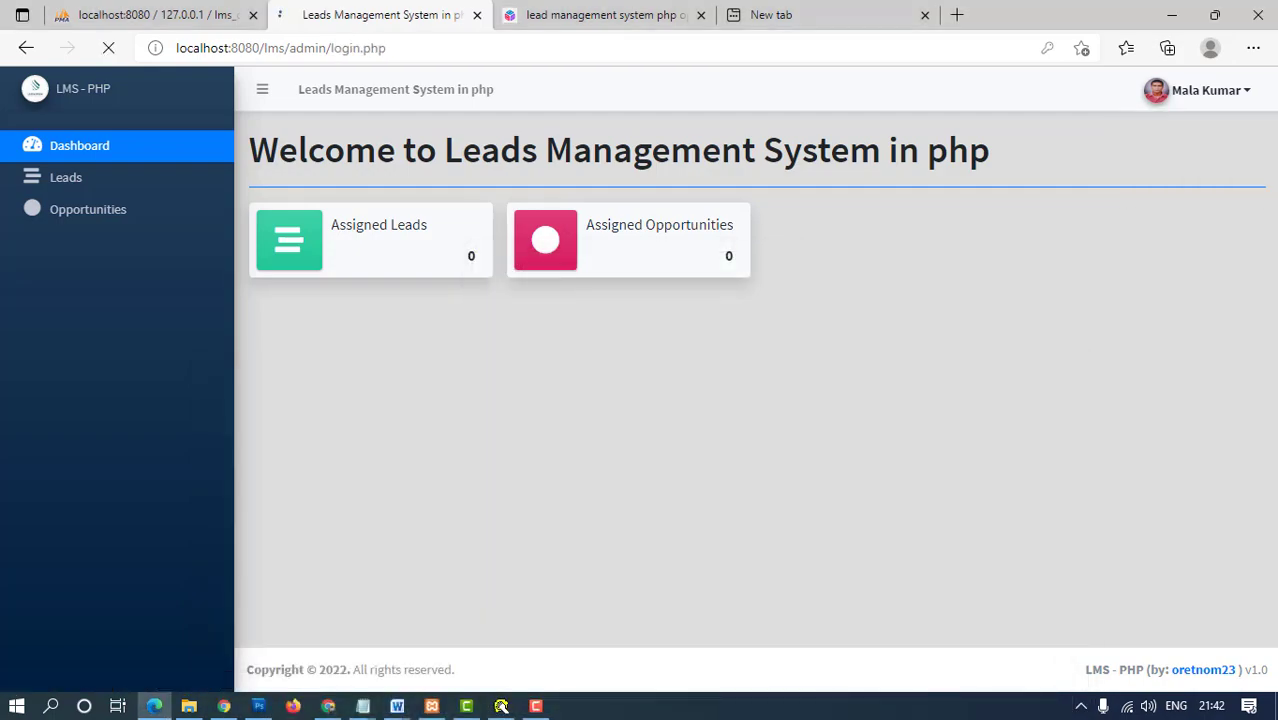
- Switch to the Trickcode article tab, select its Related Articles list, and return to the title
key(ctrl+Tab)
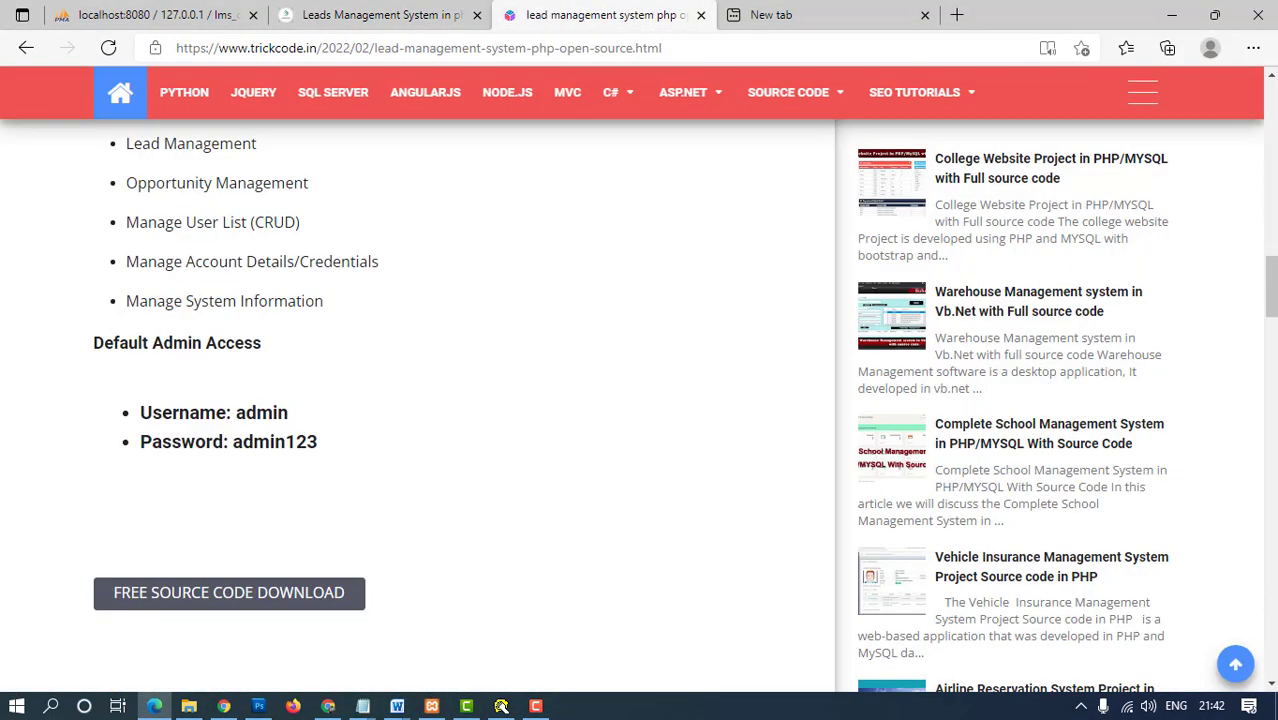
scroll(640, 400, down, 13)
scroll(640, 400, up, 4)
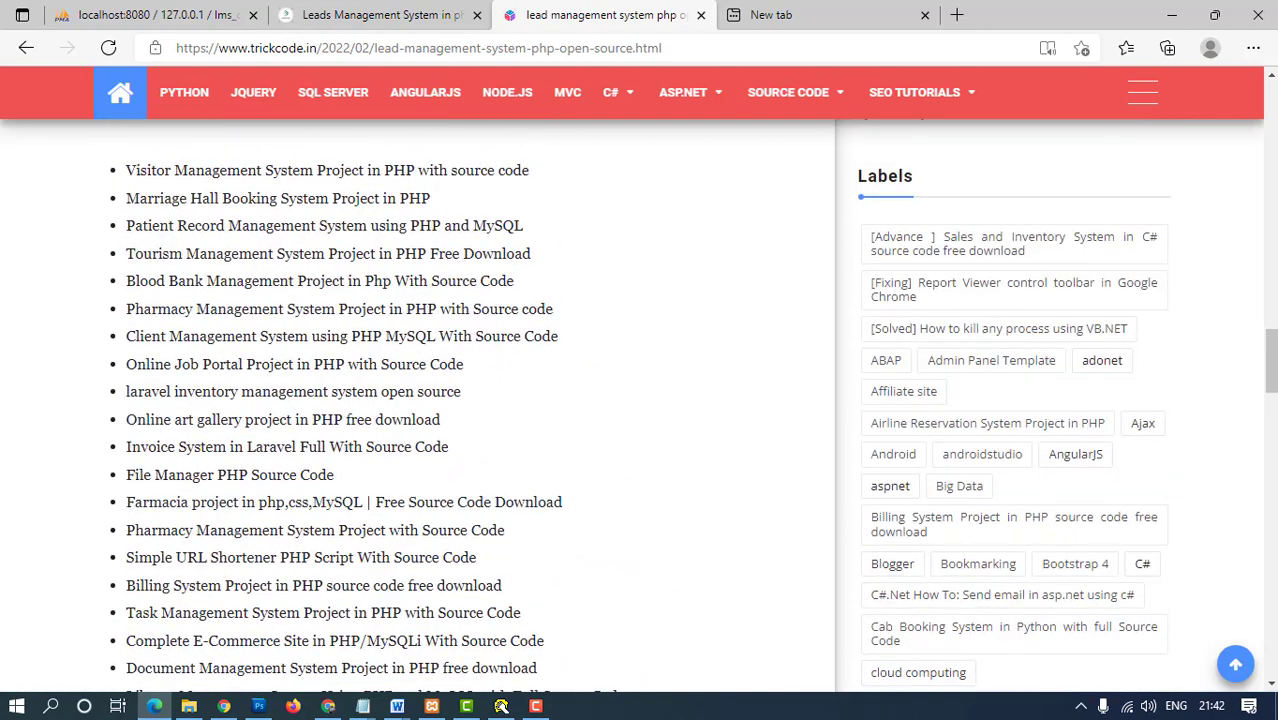
drag(124, 170, 474, 538)
scroll(474, 538, down, 15)
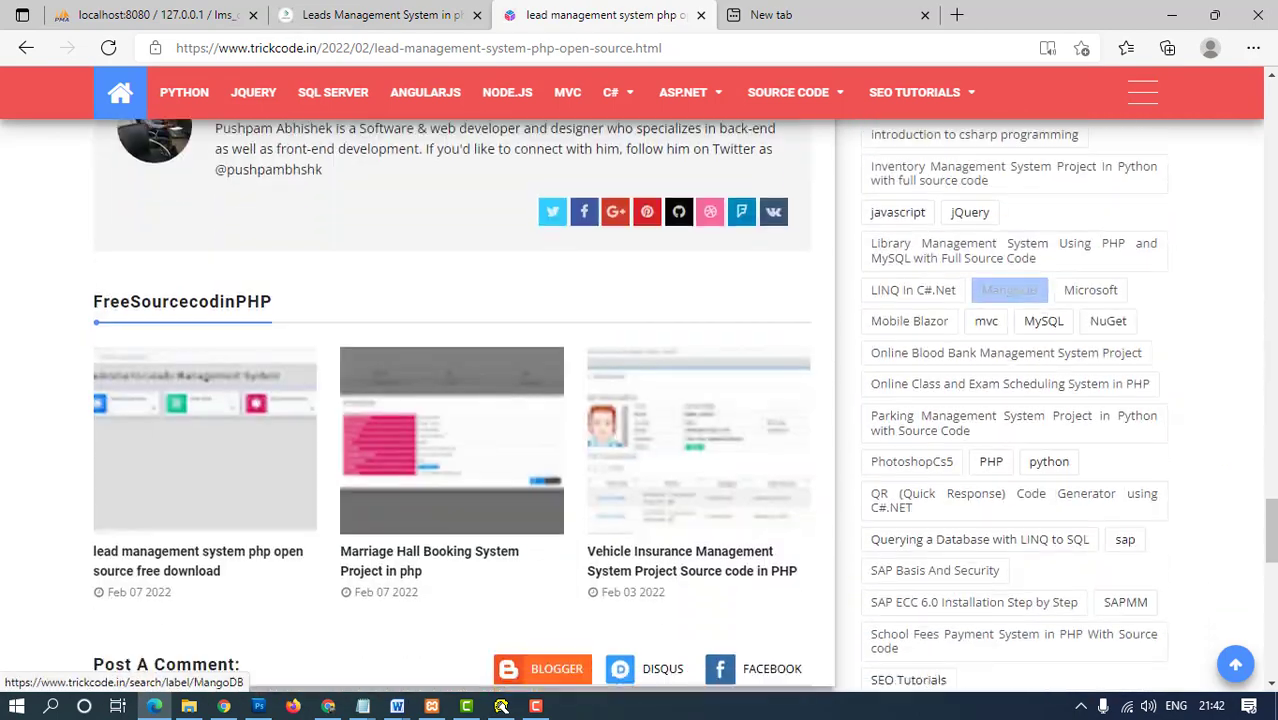
scroll(640, 400, down, 2)
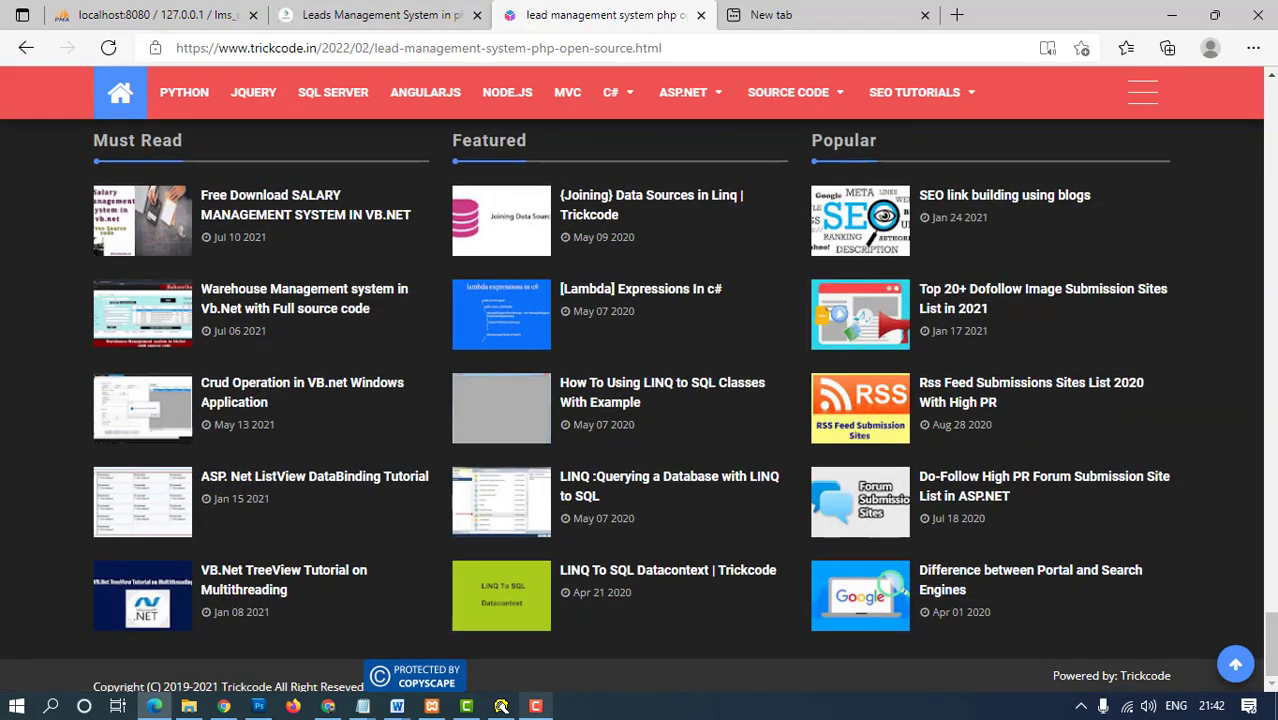
mouse_move(536, 706)
scroll(640, 400, up, 20)
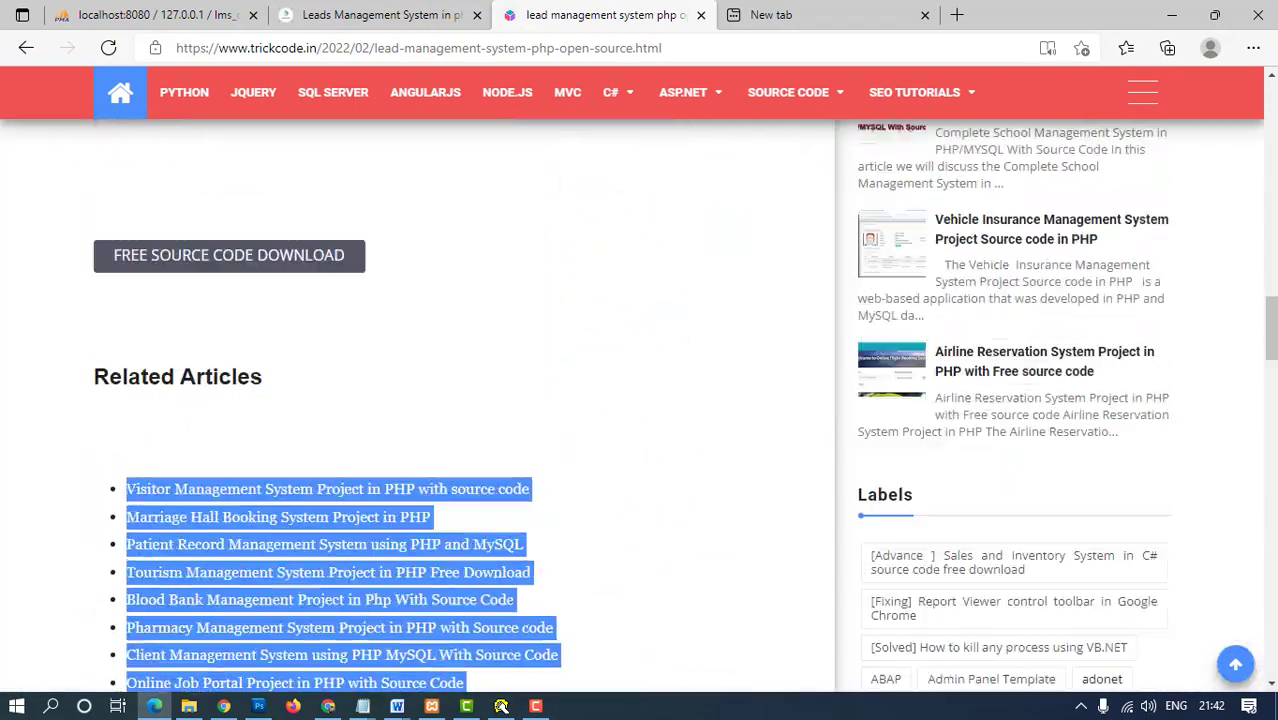
scroll(717, 576, up, 10)
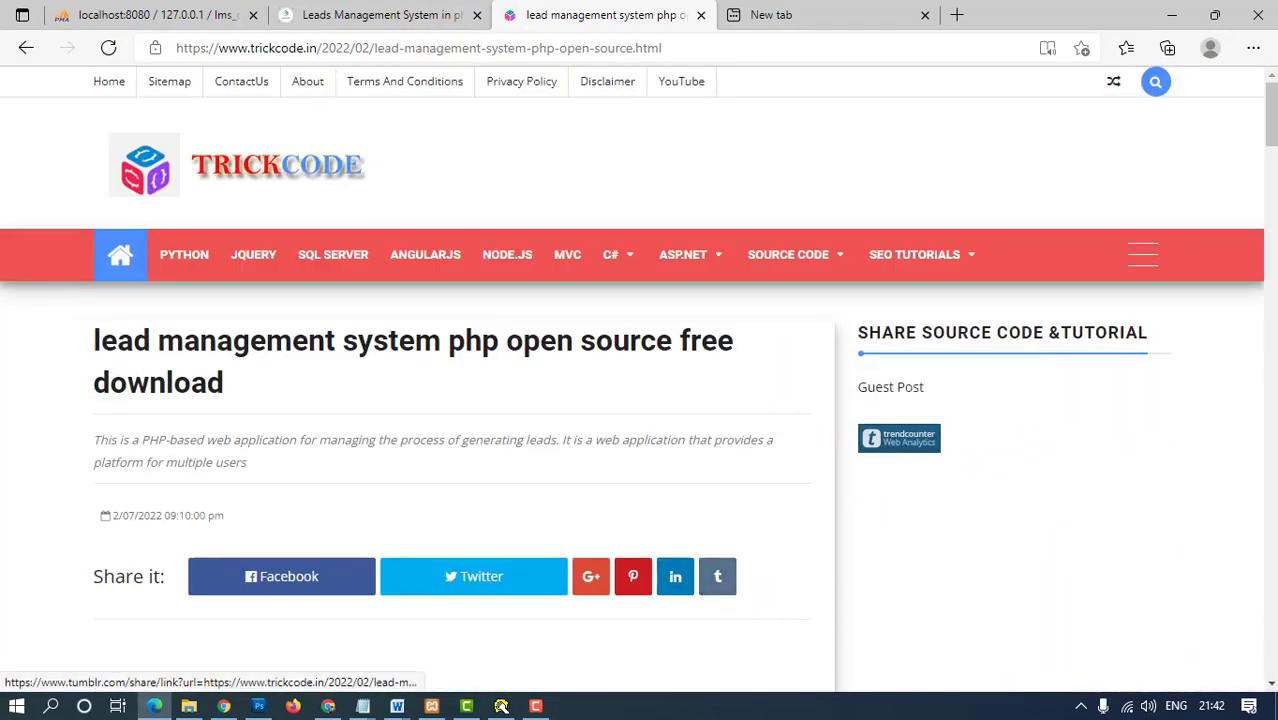